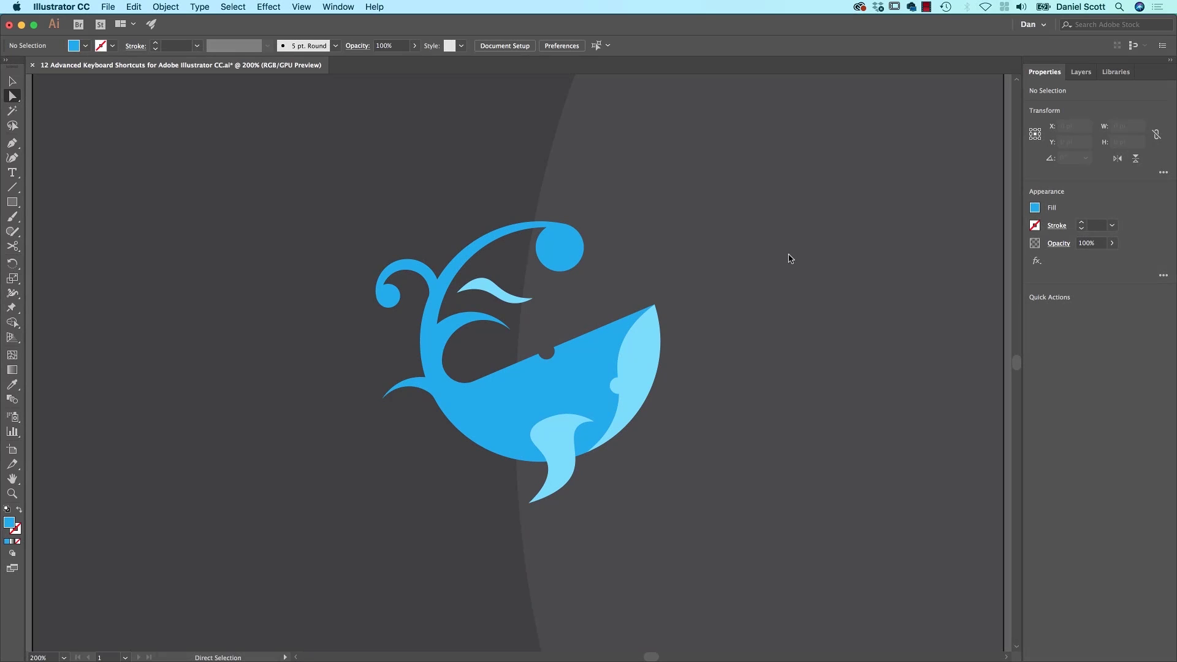
Check the whale in outline view, then select its body path with edges and anchors shown.
{"action": "key", "text": "super+y"}
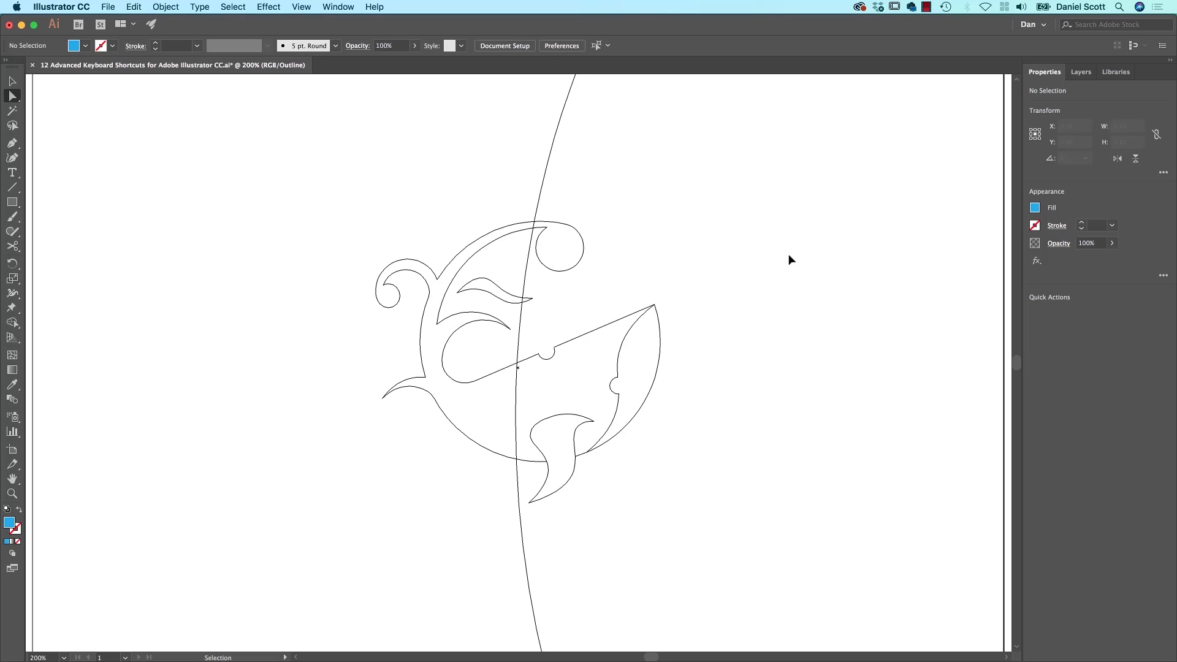
{"action": "key", "text": "super+y"}
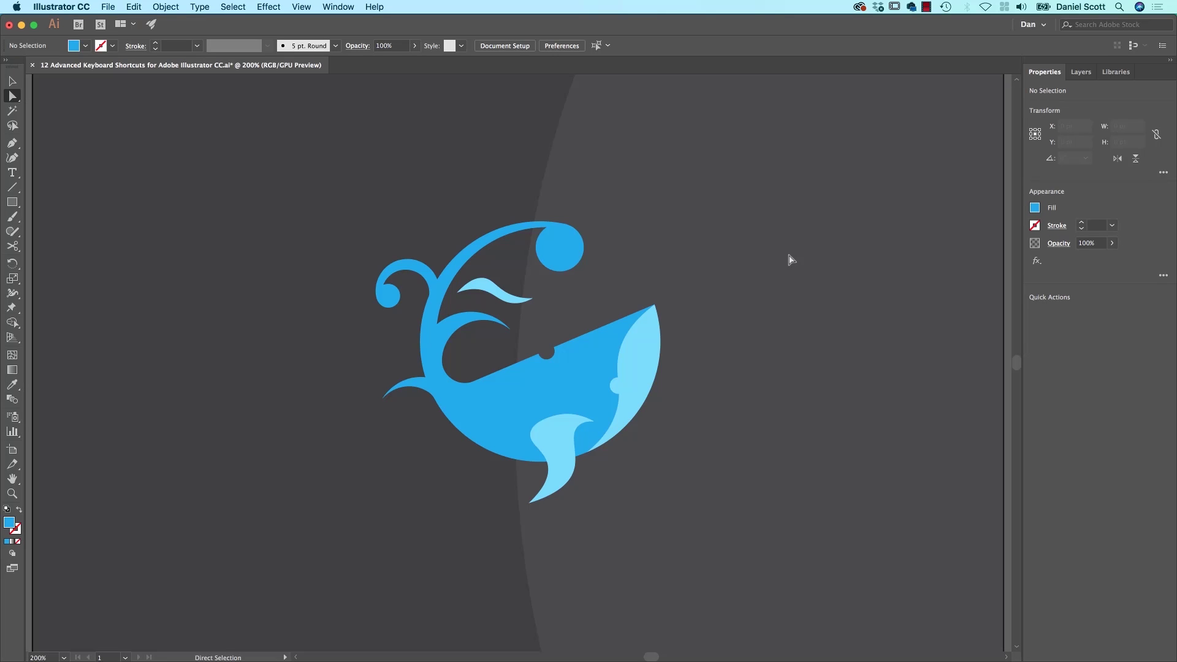
{"action": "left_click", "coordinate": [582, 353]}
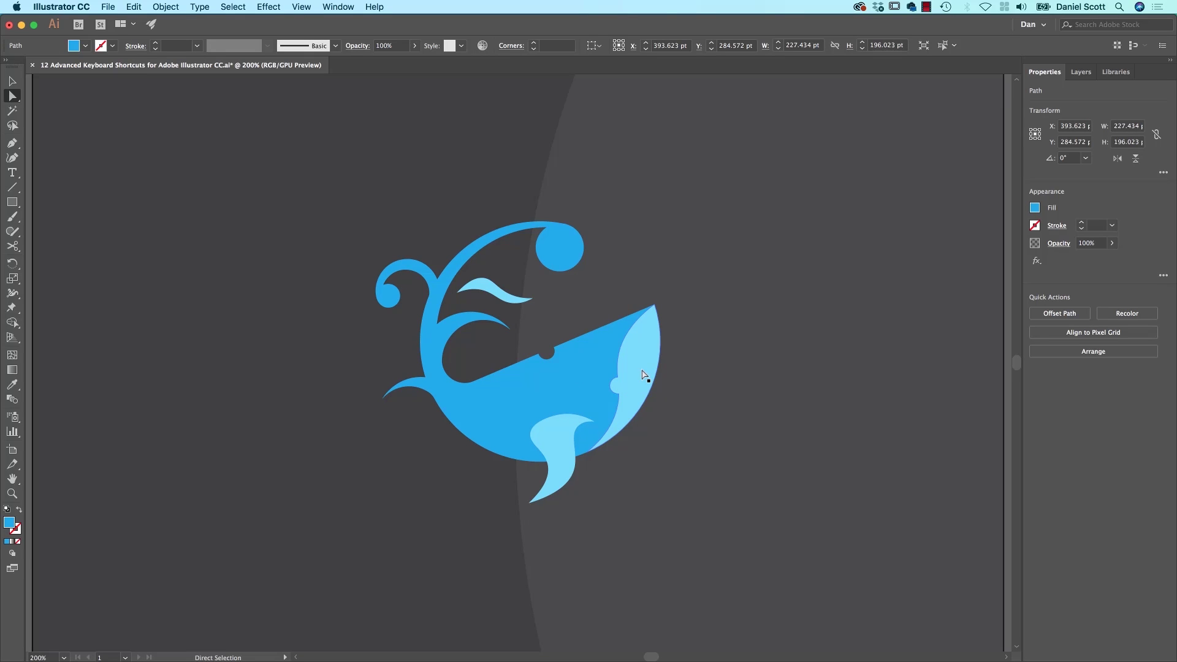
{"action": "key", "text": "super+h"}
{"action": "key", "text": "super+h"}
Change the whale body's fill to magenta (ff0ad2) from the Fill swatch, then deselect.
{"action": "left_click", "coordinate": [1036, 209]}
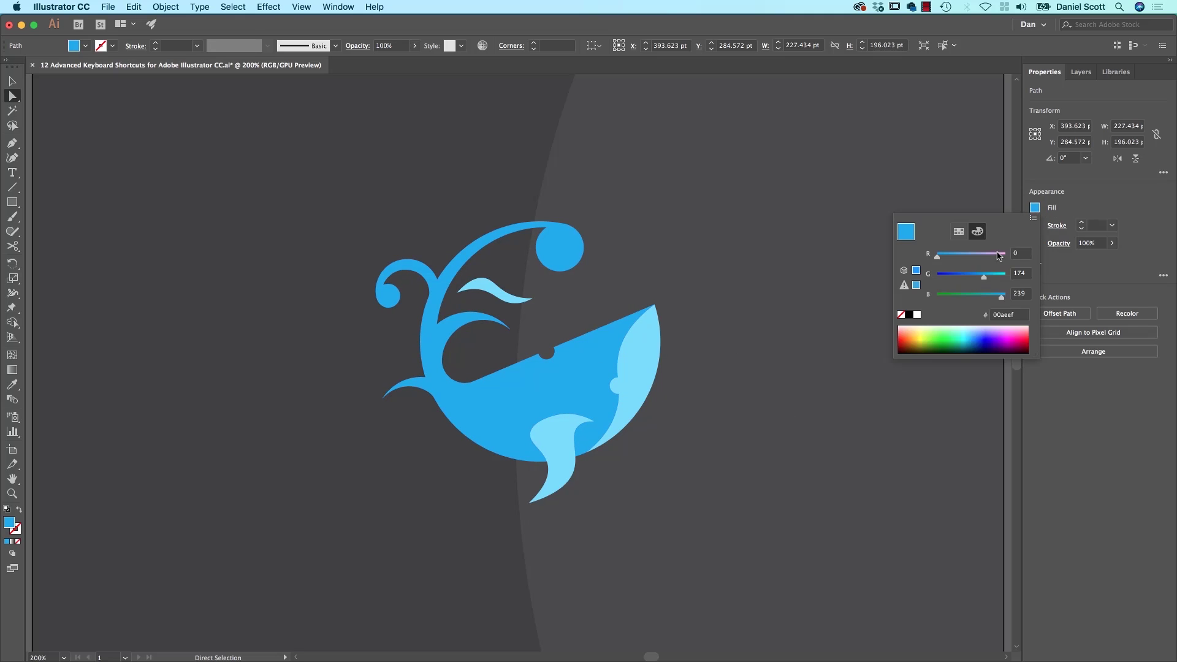
{"action": "left_click", "coordinate": [1015, 337]}
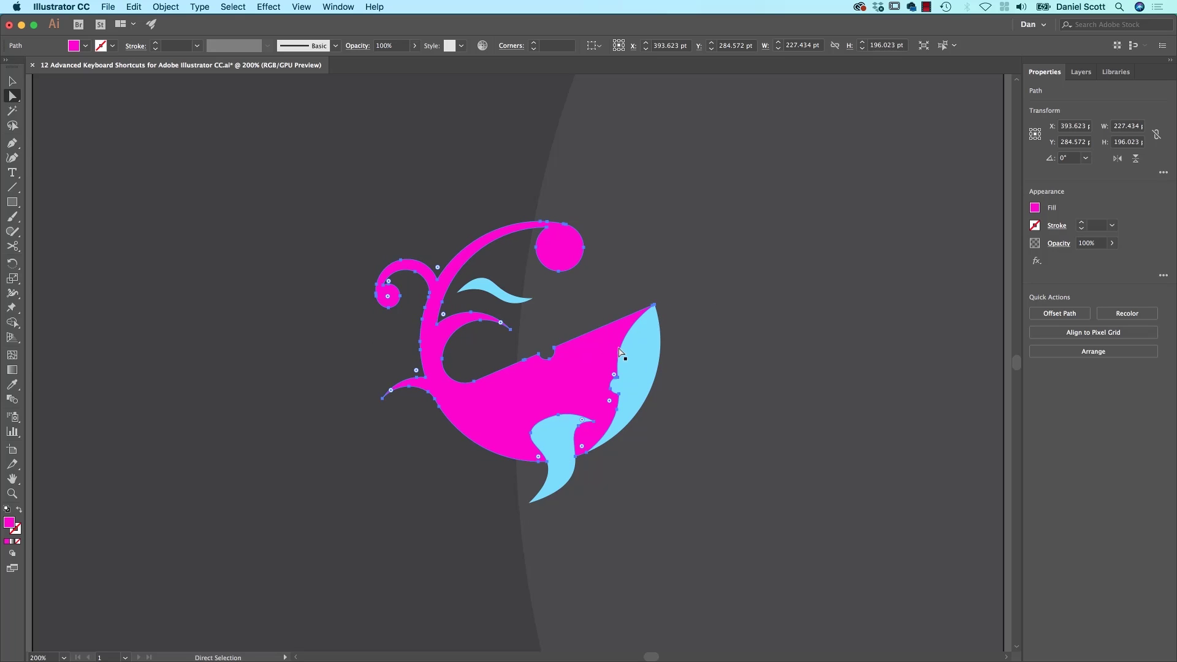
{"action": "left_click", "coordinate": [635, 378]}
{"action": "key", "text": "super"}
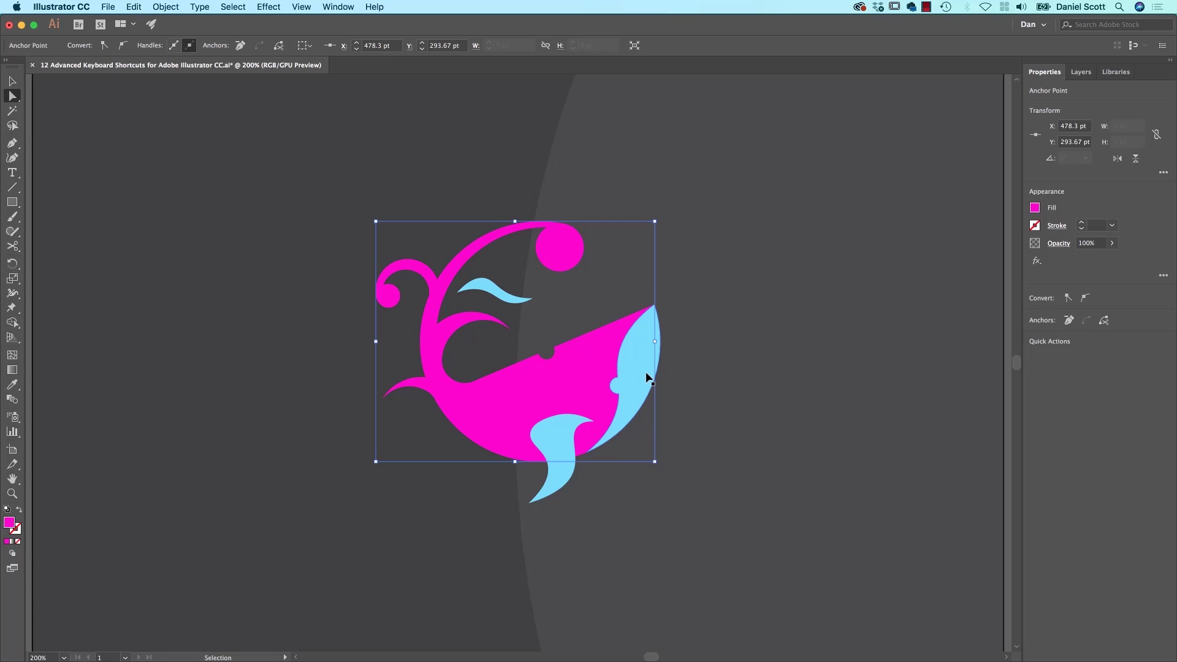
{"action": "left_click", "coordinate": [702, 360], "text": "super"}
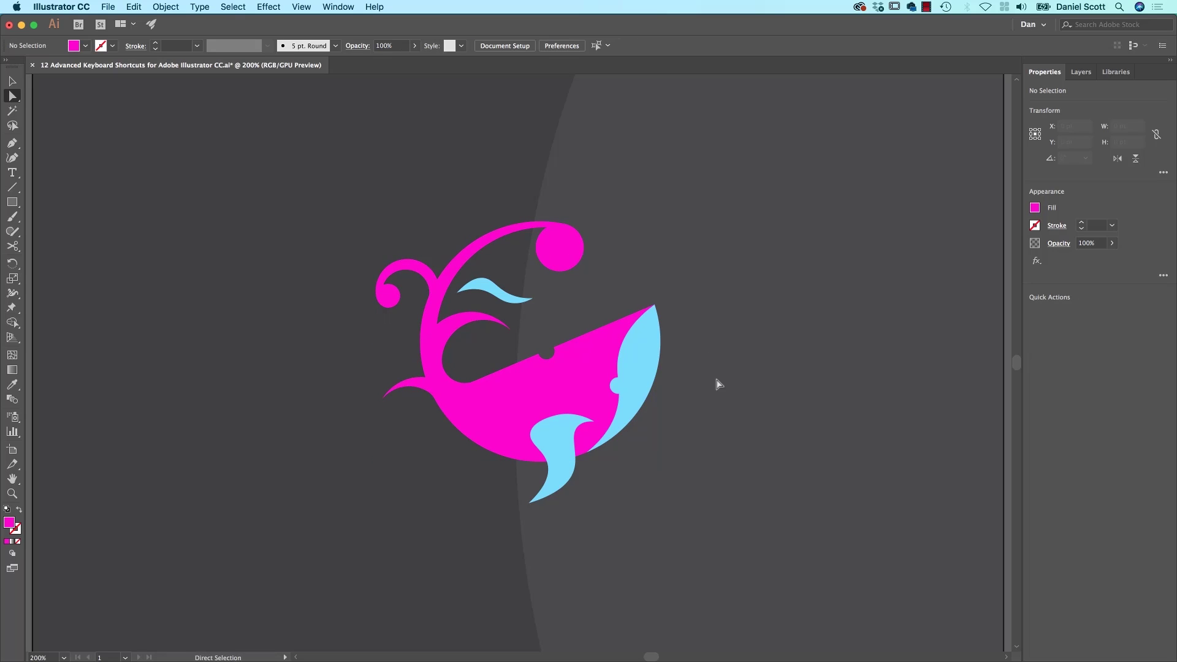
Select the light-blue fin and bring its Stroke swatch to the front.
{"action": "left_click", "coordinate": [12, 81]}
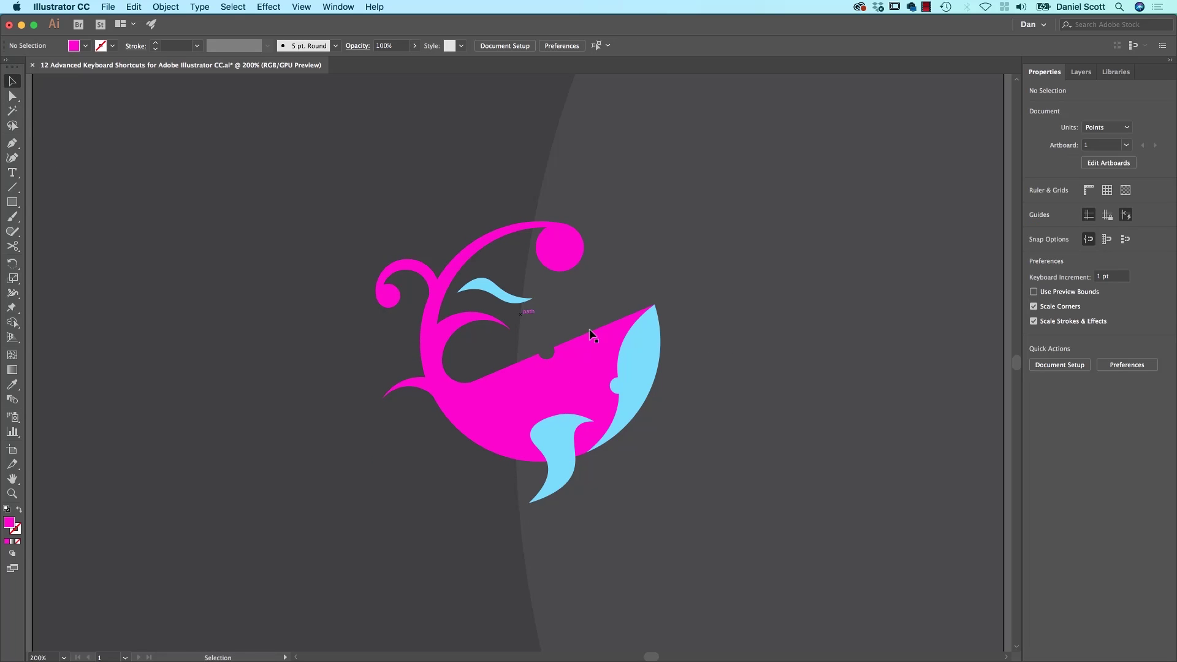
{"action": "left_click", "coordinate": [654, 355]}
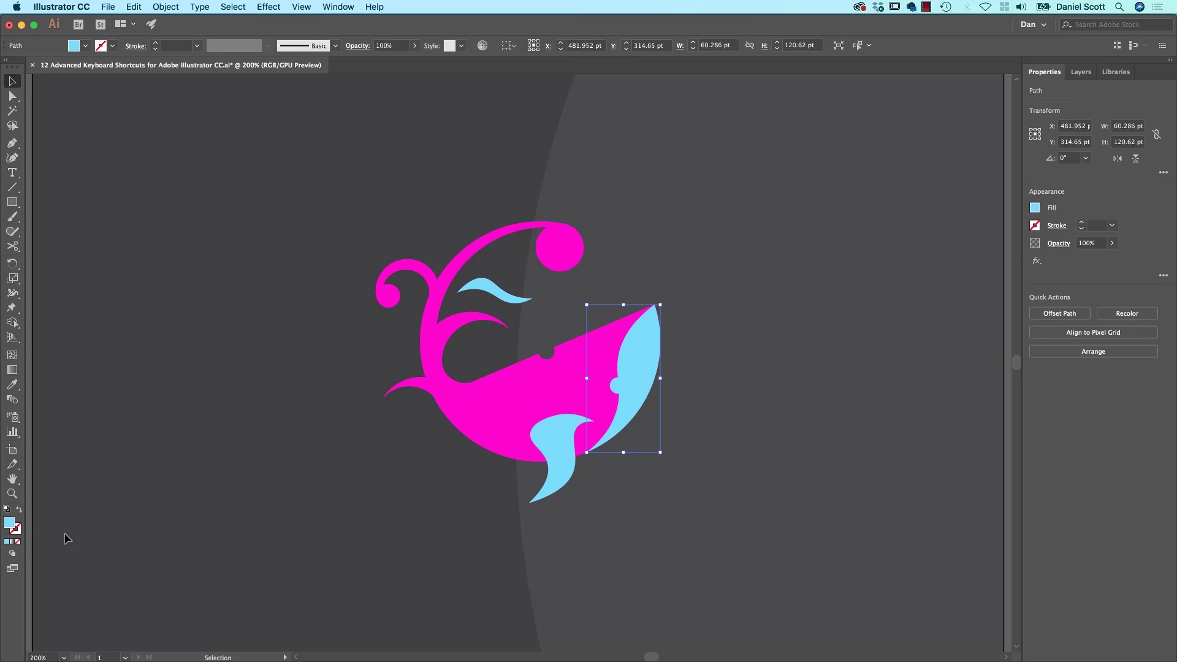
{"action": "key", "text": "x"}
{"action": "key", "text": "x"}
{"action": "key", "text": "x"}
{"action": "key", "text": "x"}
{"action": "key", "text": "x"}
{"action": "key", "text": "x"}
{"action": "key", "text": "x"}
{"action": "key", "text": "x"}
{"action": "key", "text": "x"}
{"action": "key", "text": "x"}
{"action": "key", "text": "x"}
{"action": "key", "text": "x"}
{"action": "key", "text": "x"}
Draw a 111 pt square left of the whale and reset it to white fill, black stroke.
{"action": "left_click", "coordinate": [760, 398]}
{"action": "left_click", "coordinate": [18, 205]}
{"action": "mouse_move", "coordinate": [148, 196]}
{"action": "left_mouse_down"}
{"action": "mouse_move", "coordinate": [171, 236]}
{"action": "mouse_move", "coordinate": [285, 331]}
{"action": "left_mouse_up"}
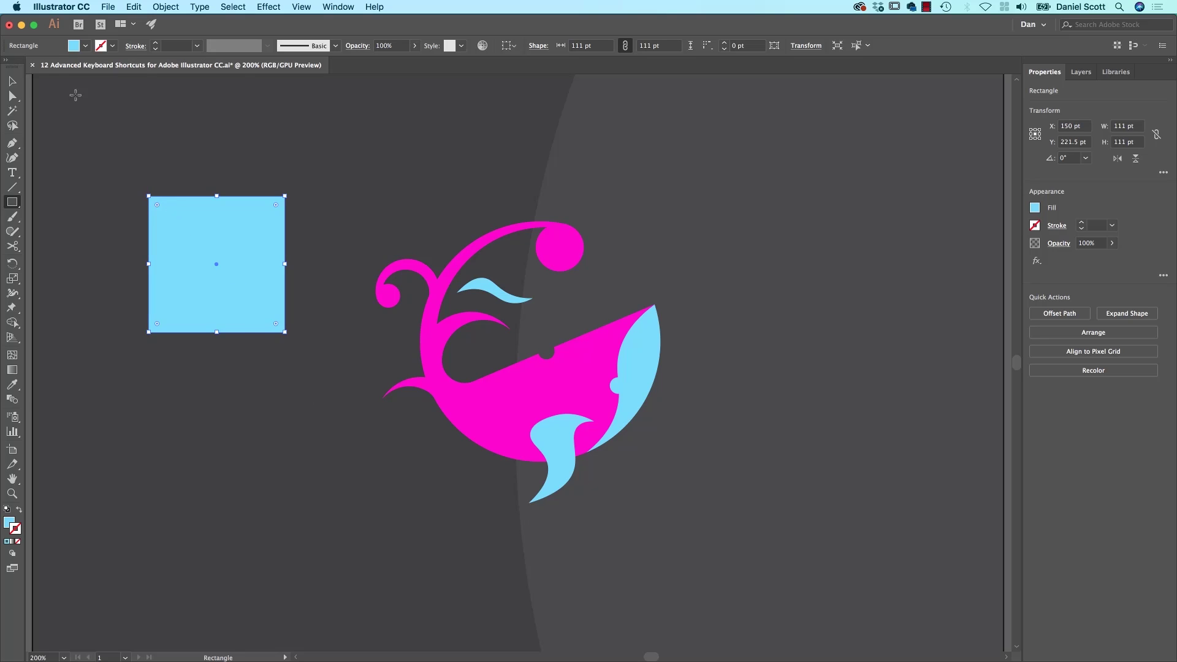
{"action": "key", "text": "shift+x"}
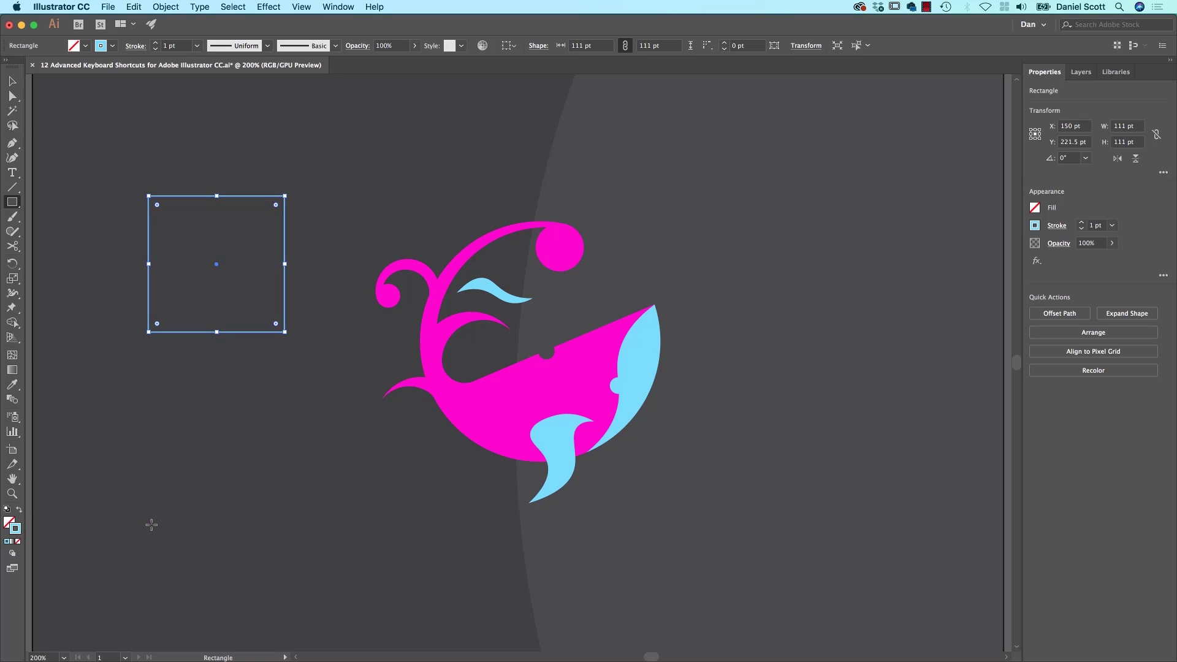
{"action": "key", "text": "shift+x"}
{"action": "key", "text": "shift+x"}
{"action": "key", "text": "shift+x"}
{"action": "key", "text": "shift+x"}
{"action": "key", "text": "shift+x"}
{"action": "key", "text": "shift+x"}
{"action": "key", "text": "shift+x"}
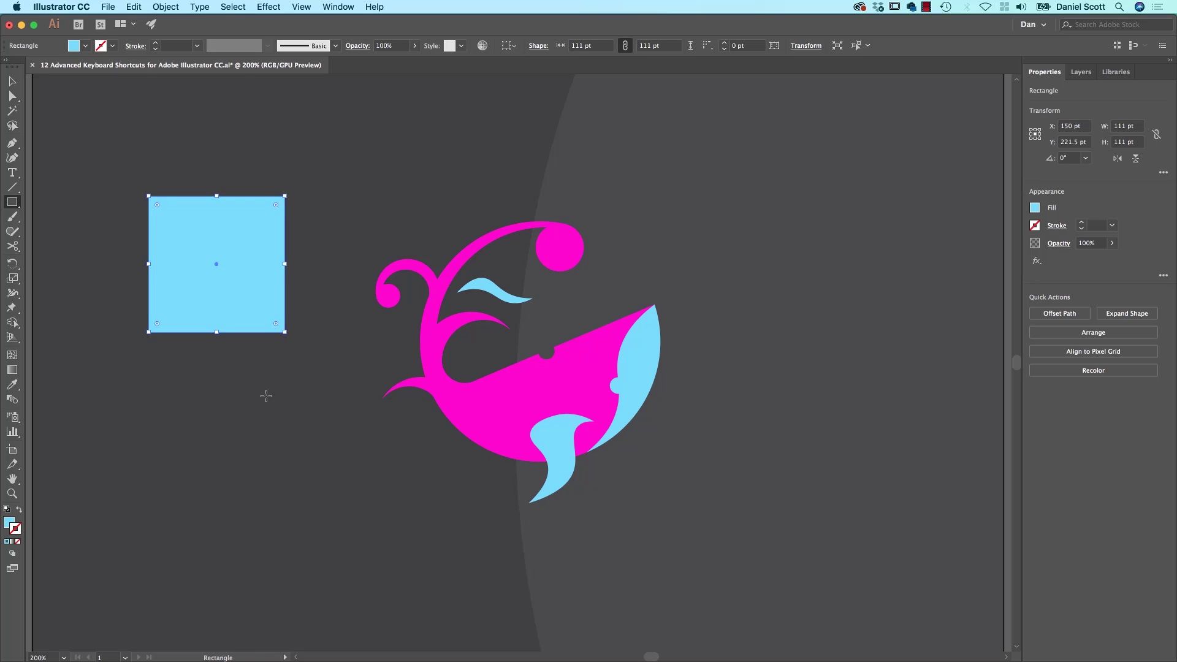
{"action": "key", "text": "d"}
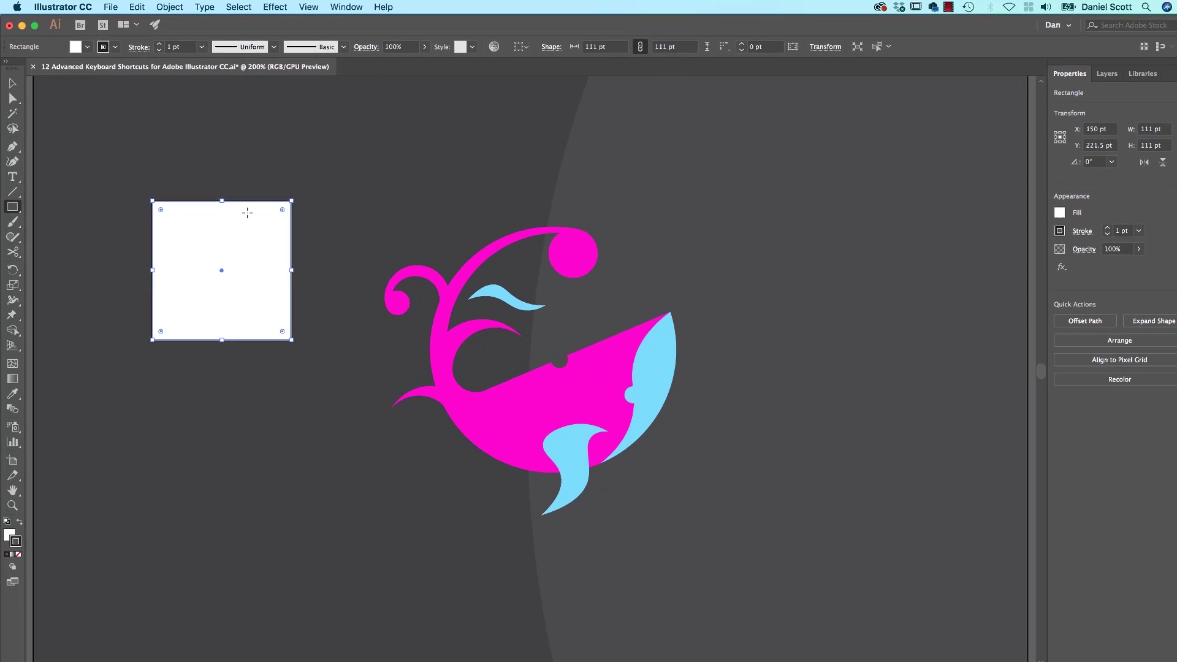
Move the white square lower, try default colours on the whale, then undo that.
{"action": "key", "text": "v"}
{"action": "left_click", "coordinate": [369, 218]}
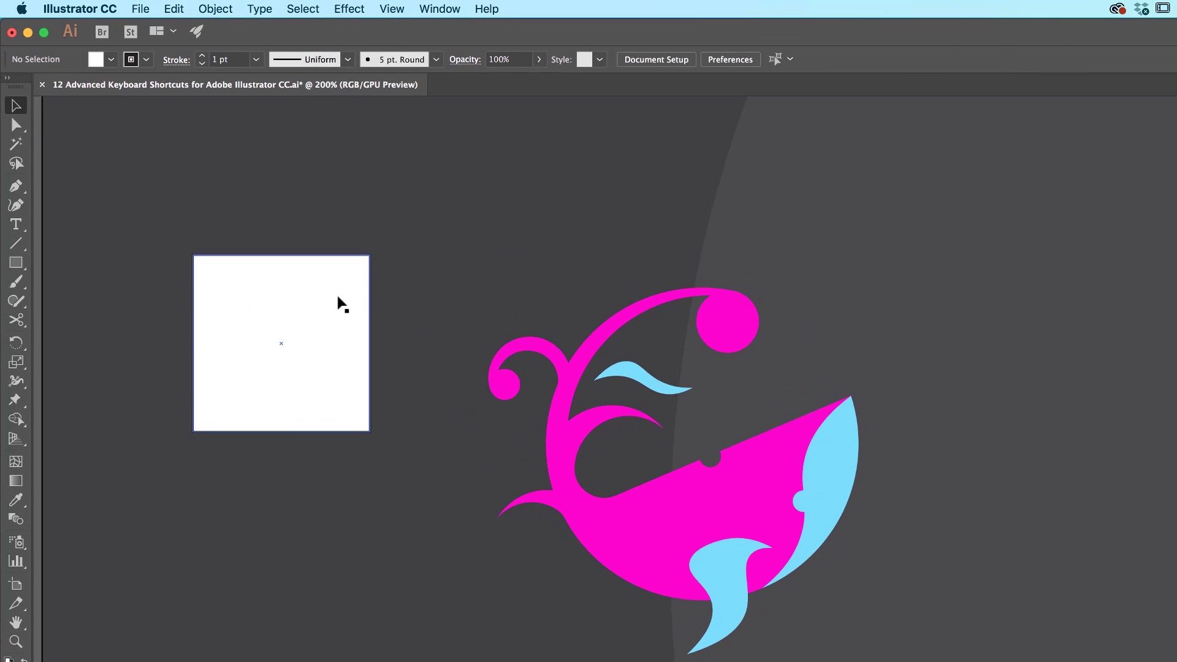
{"action": "left_click_drag", "start_coordinate": [325, 294], "coordinate": [325, 372]}
{"action": "left_click", "coordinate": [393, 321]}
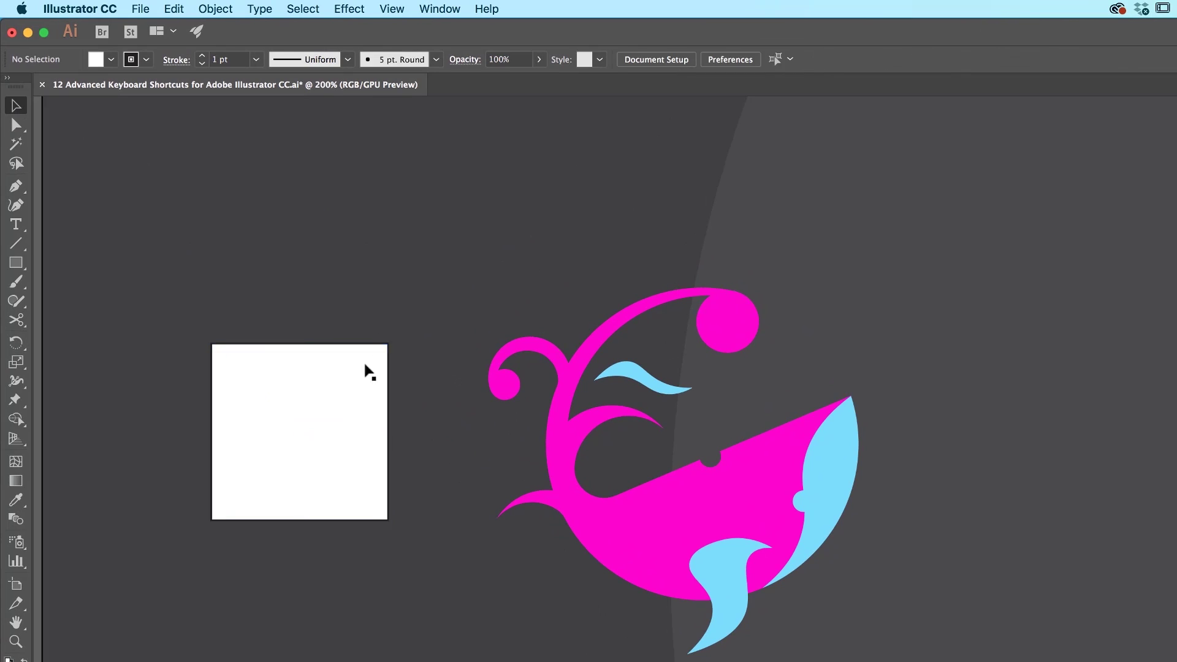
{"action": "left_click", "coordinate": [666, 494]}
{"action": "key", "text": "d"}
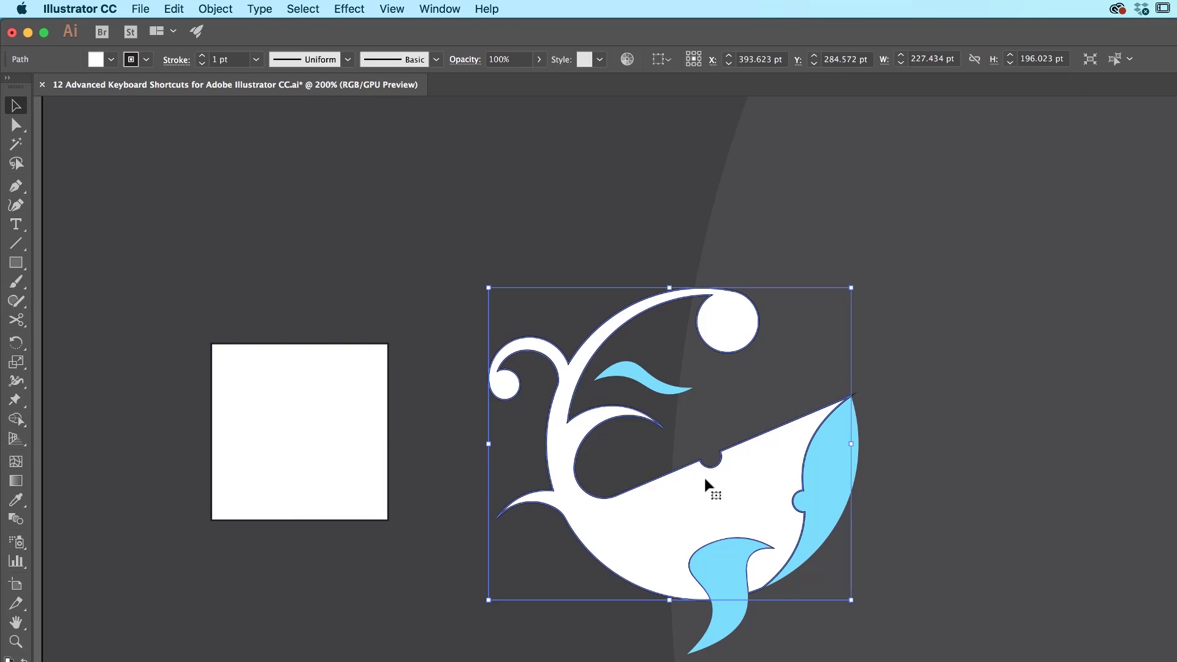
{"action": "key", "text": "super+z"}
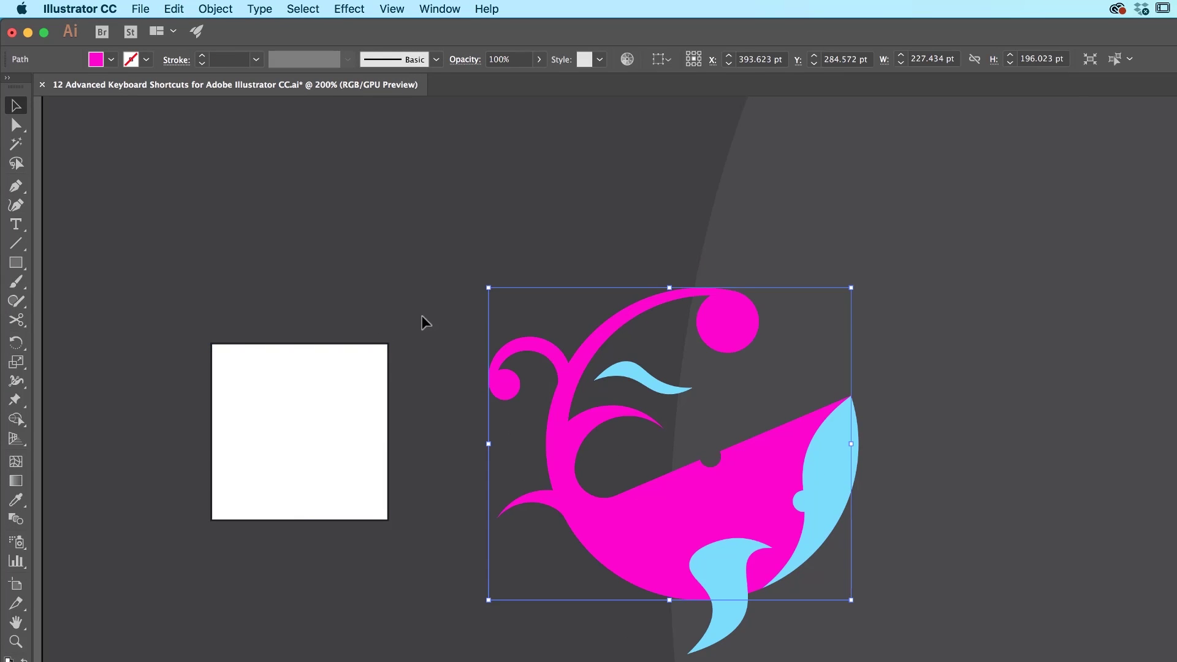
{"action": "left_click", "coordinate": [354, 380]}
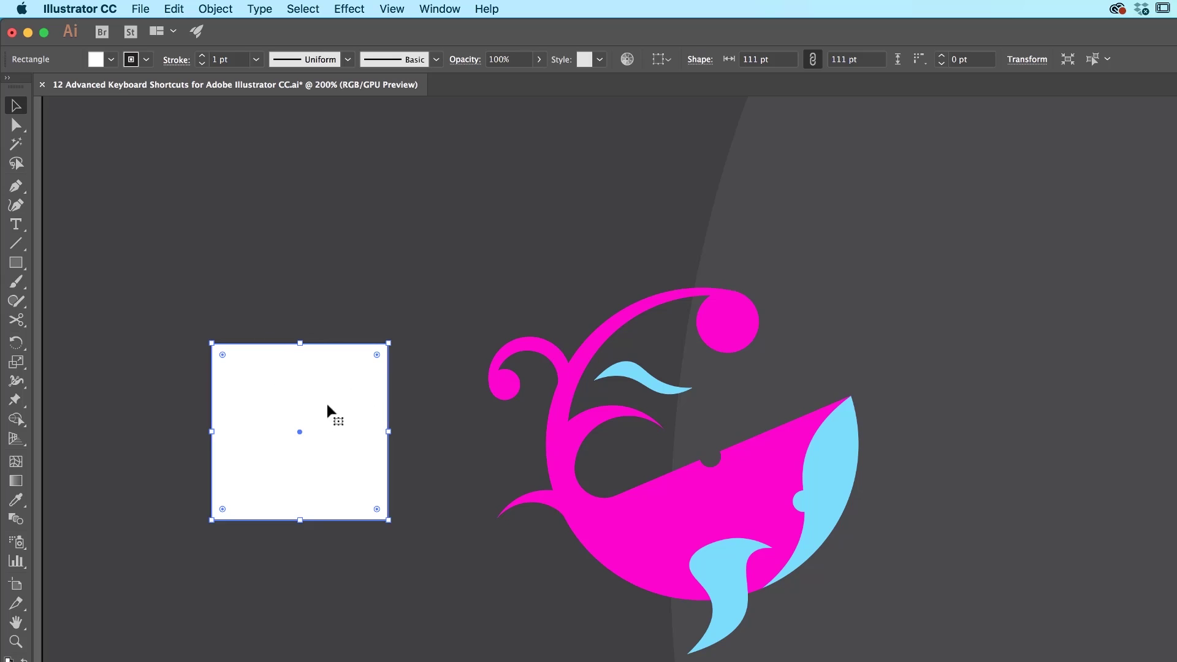
Delete the white square, select the whale, and show the Color and Gradient panels.
{"action": "left_click_drag", "start_coordinate": [323, 378], "coordinate": [494, 462]}
{"action": "key", "text": "Delete"}
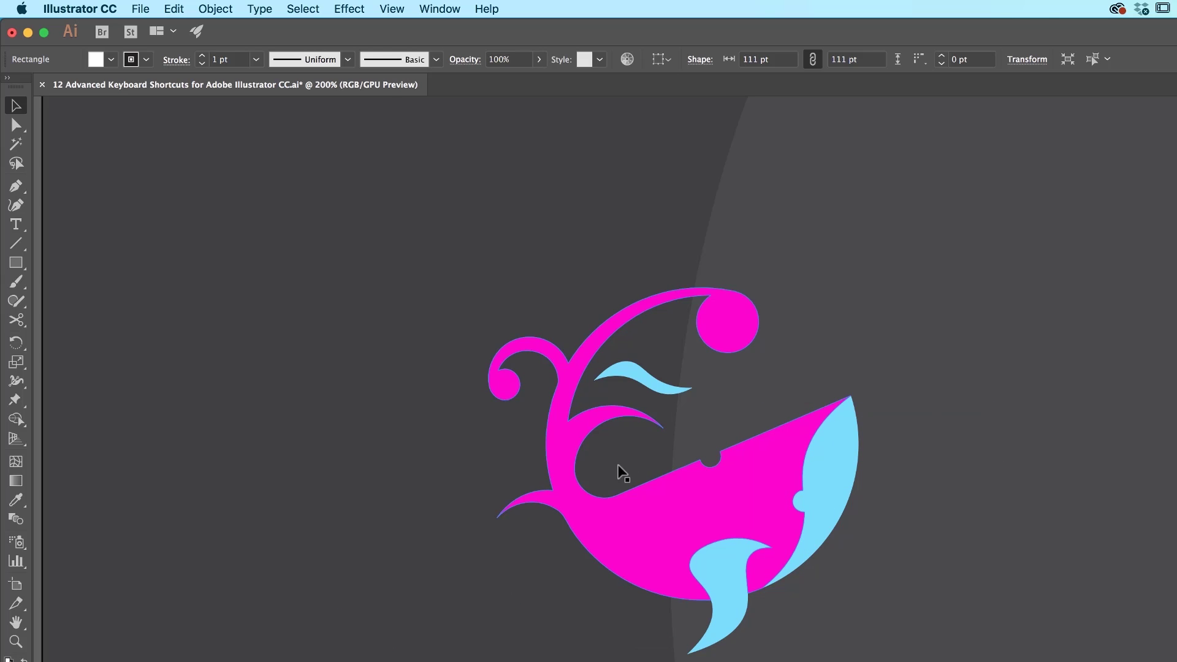
{"action": "left_click", "coordinate": [740, 496]}
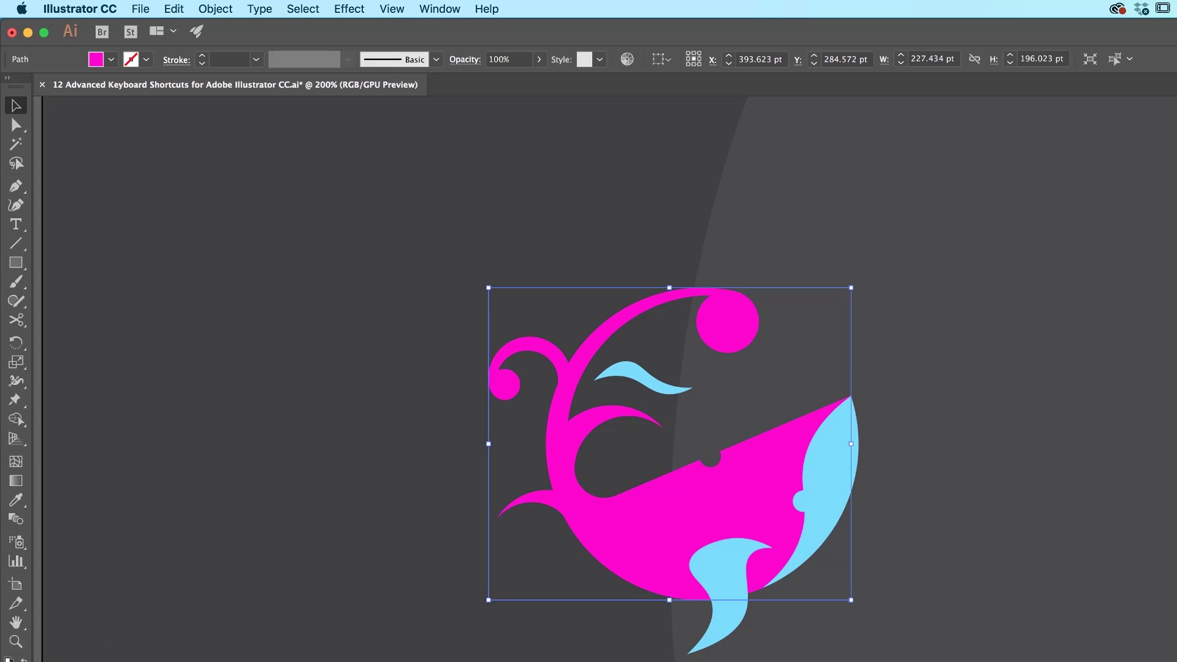
{"action": "key", "text": "F6"}
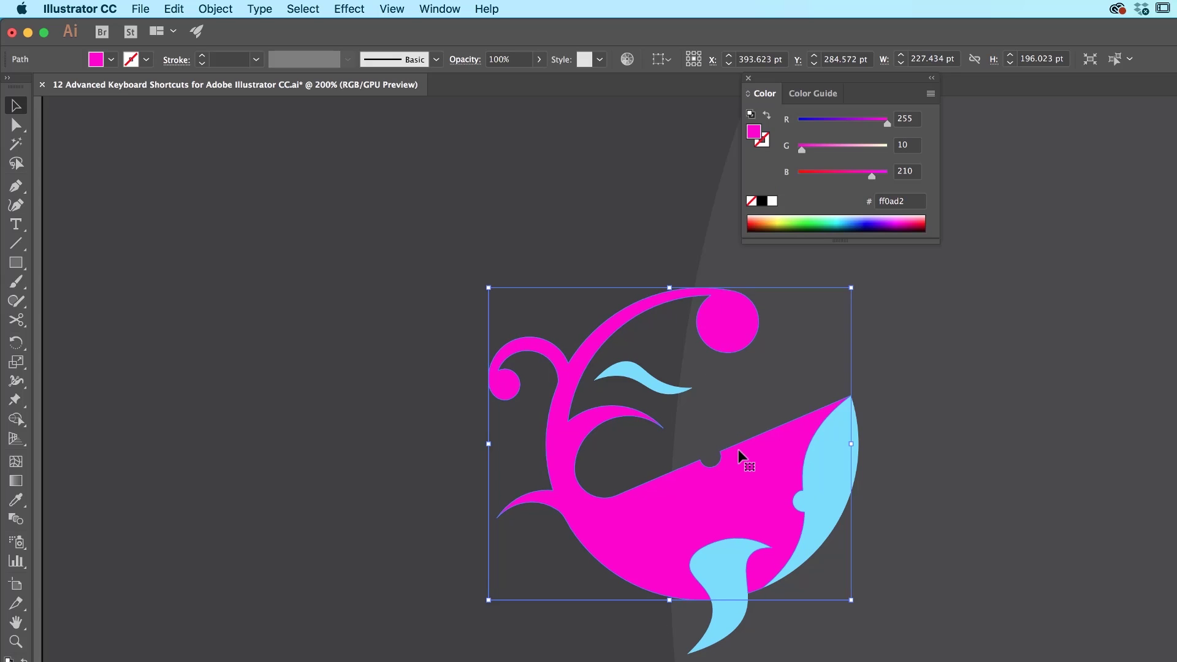
{"action": "key", "text": "ctrl+F9"}
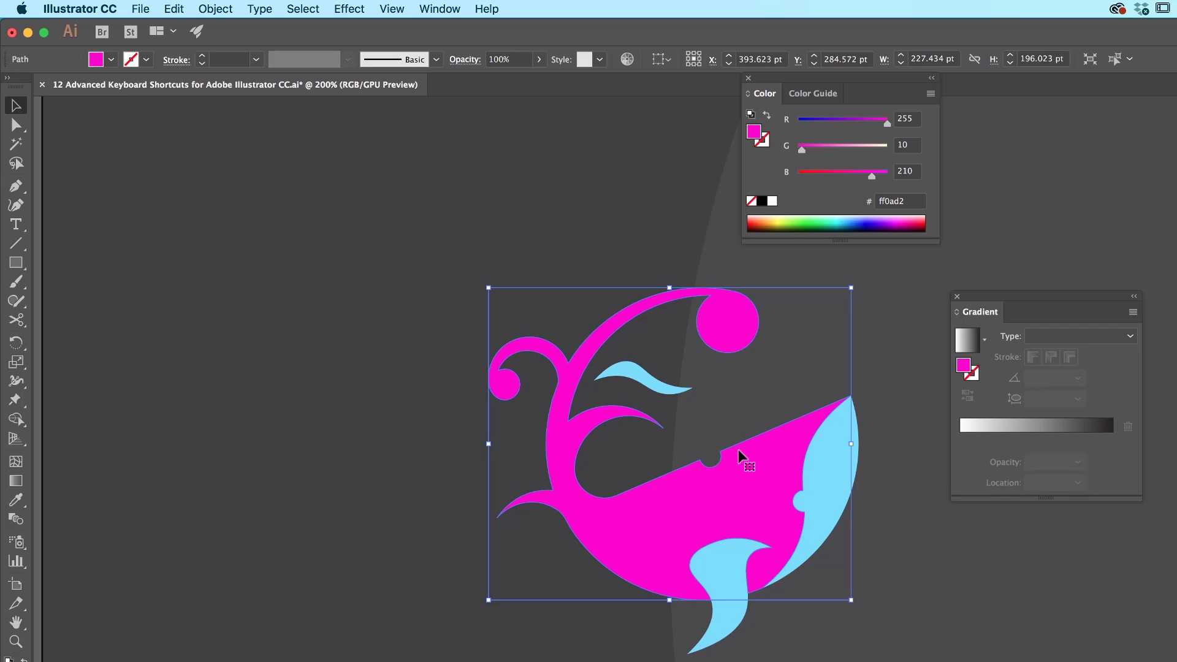
Try a linear gradient, then no fill, then the gradient again on the whale body.
{"action": "key", "text": "period"}
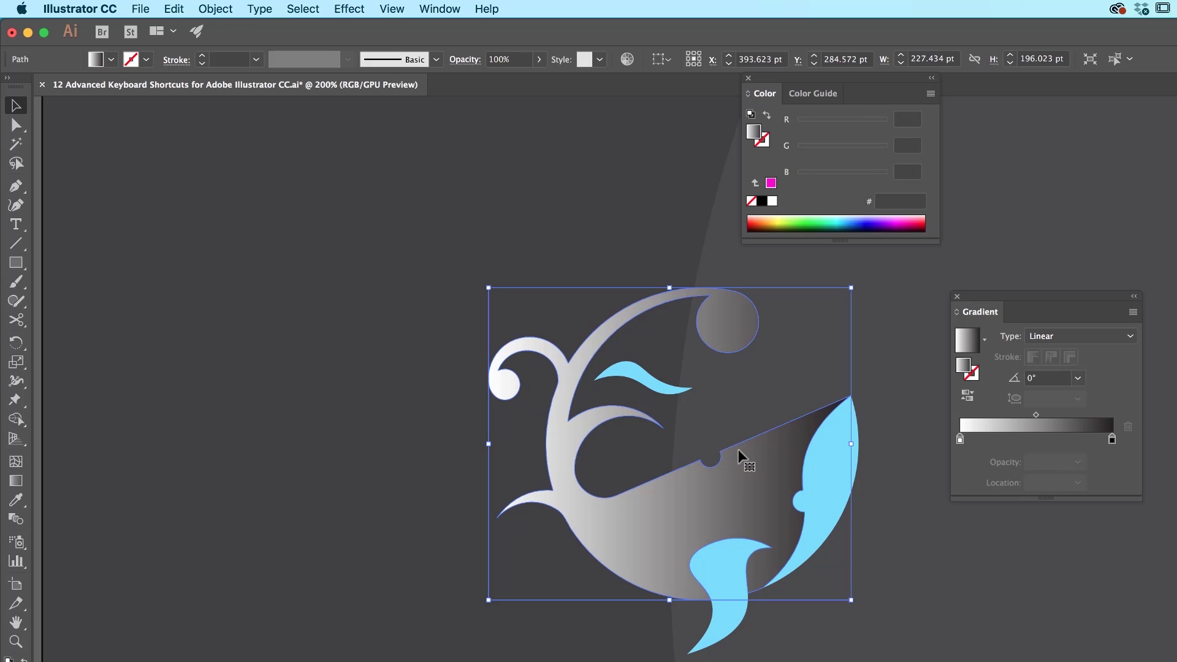
{"action": "key", "text": "slash"}
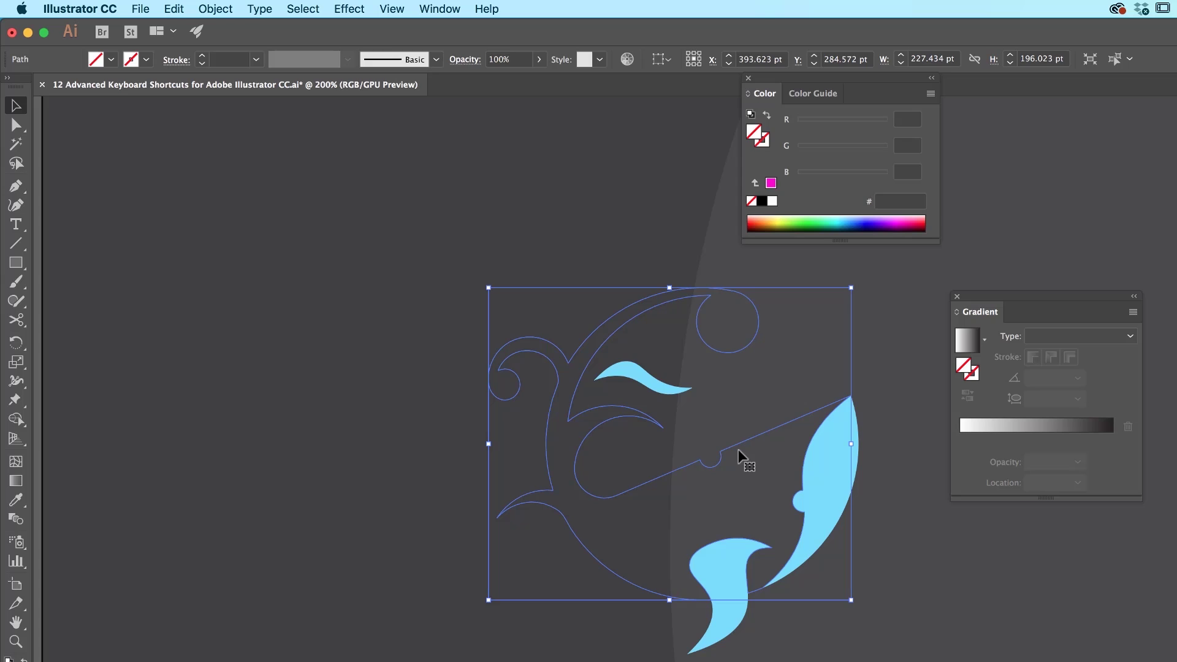
{"action": "key", "text": "period"}
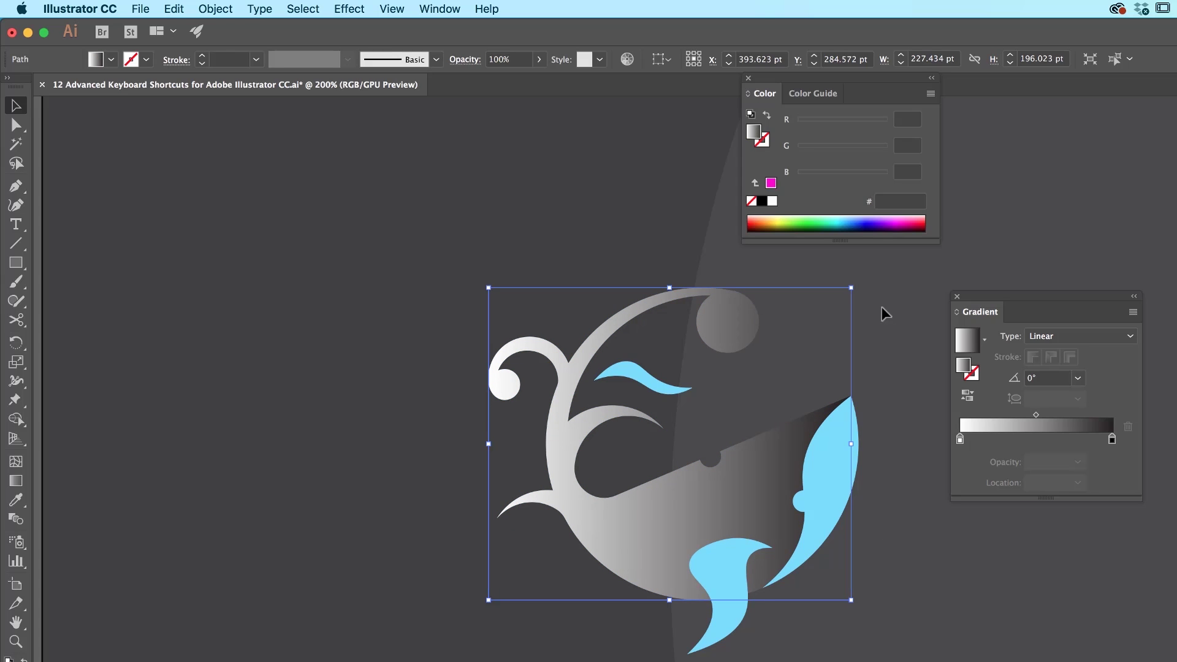
{"action": "left_click", "coordinate": [881, 525]}
Test gradient and solid blue fills on the fin, then blue and no fill on the whole whale.
{"action": "left_click", "coordinate": [843, 503]}
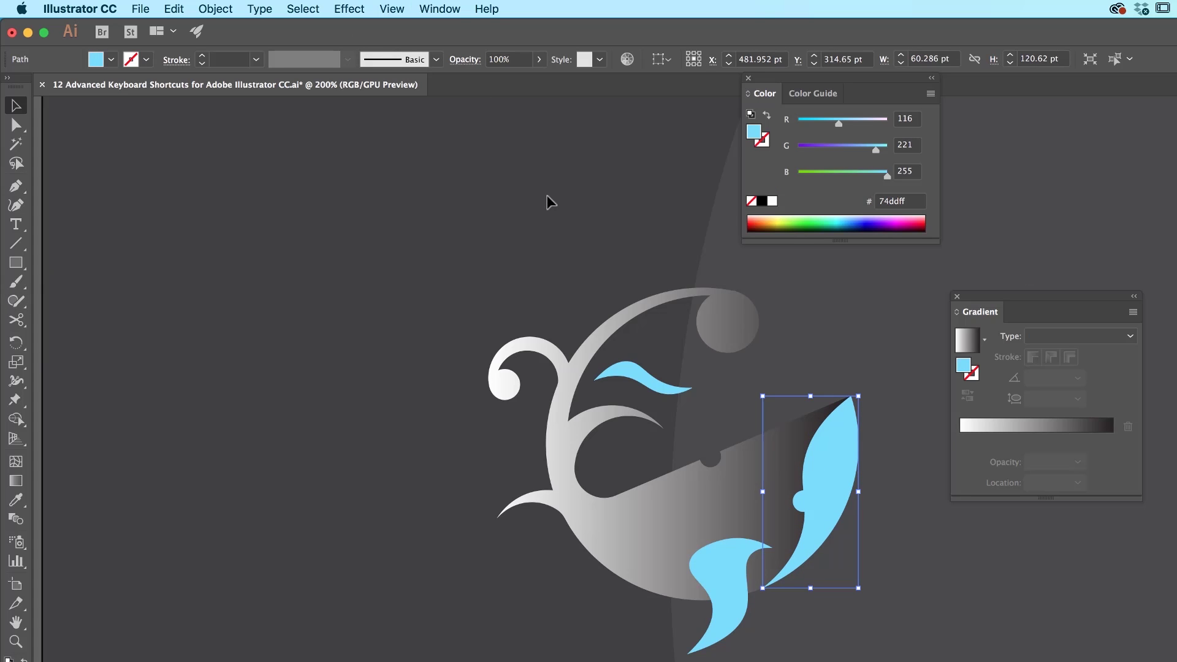
{"action": "key", "text": "period"}
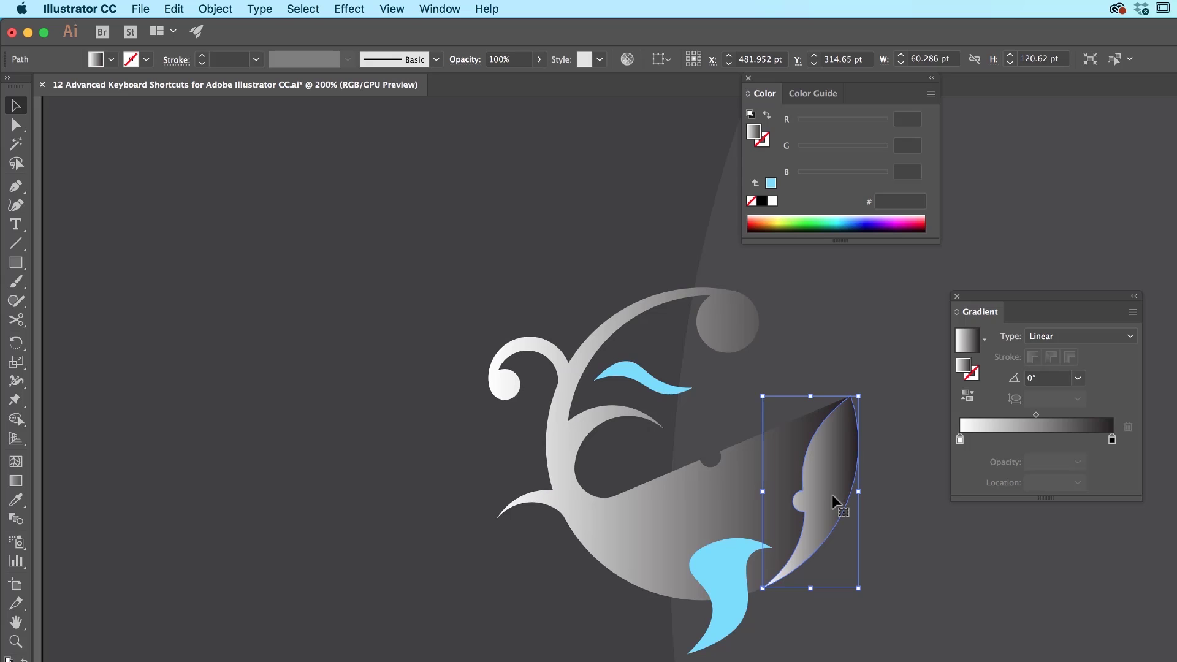
{"action": "key", "text": "comma"}
{"action": "left_click", "coordinate": [718, 492]}
{"action": "key", "text": "comma"}
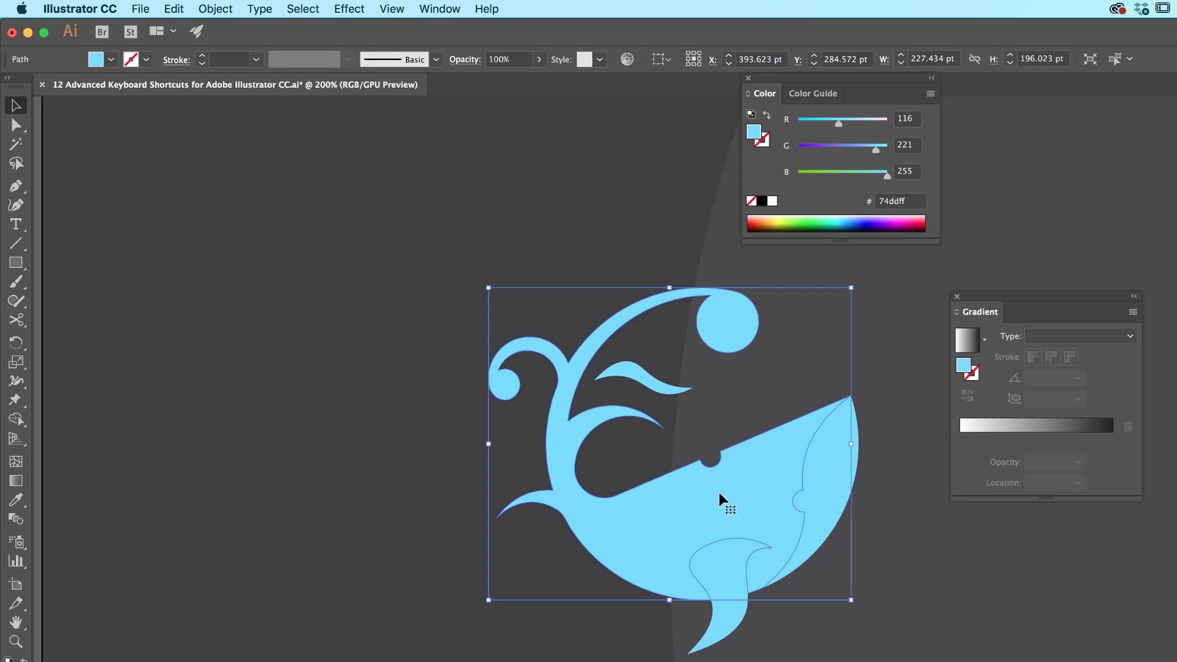
{"action": "key", "text": "slash"}
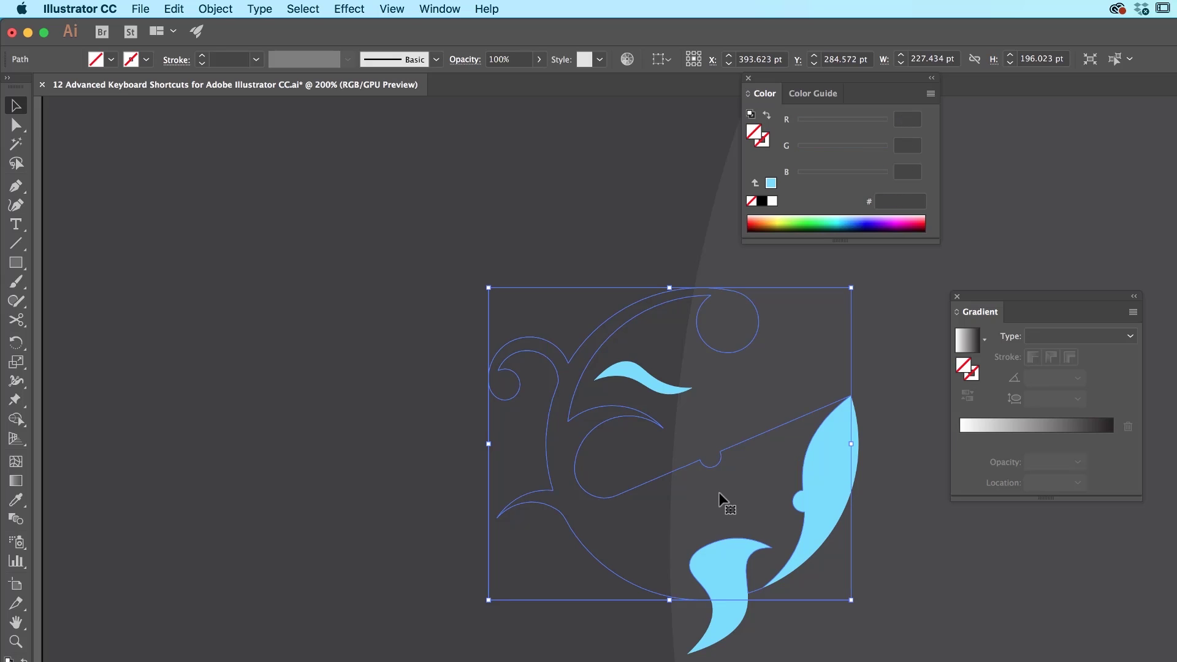
Remove the right fin's fill, then undo twice to restore the previous fills.
{"action": "left_click", "coordinate": [828, 465]}
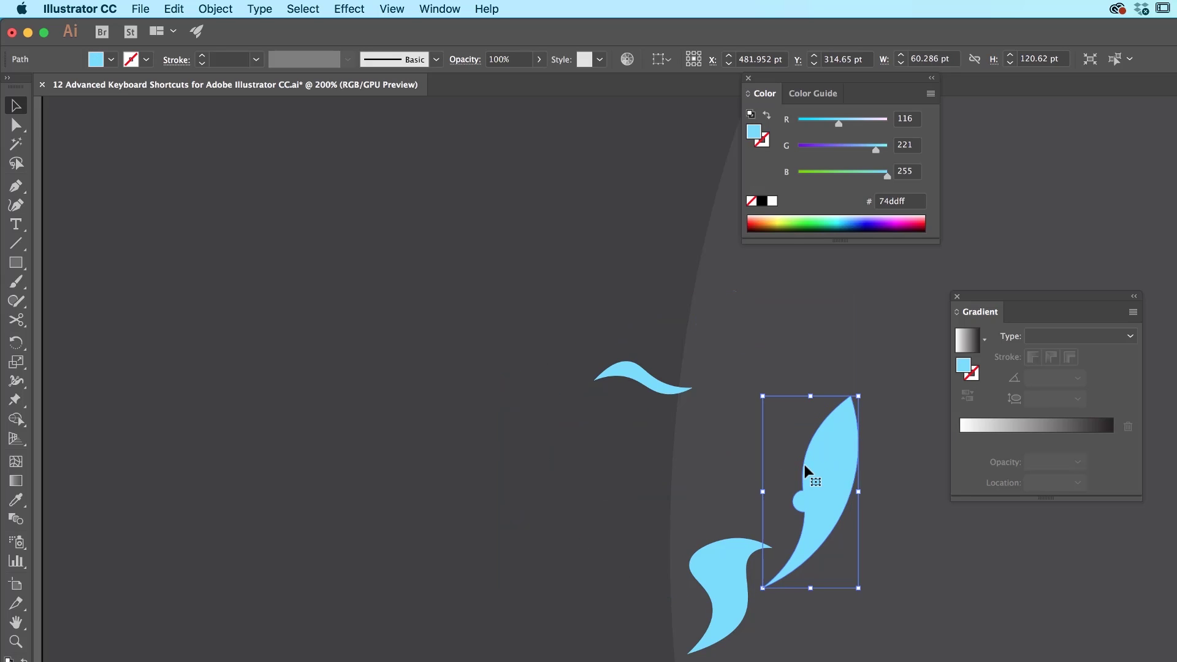
{"action": "key", "text": "slash"}
{"action": "key", "text": "super+z"}
{"action": "key", "text": "super+z"}
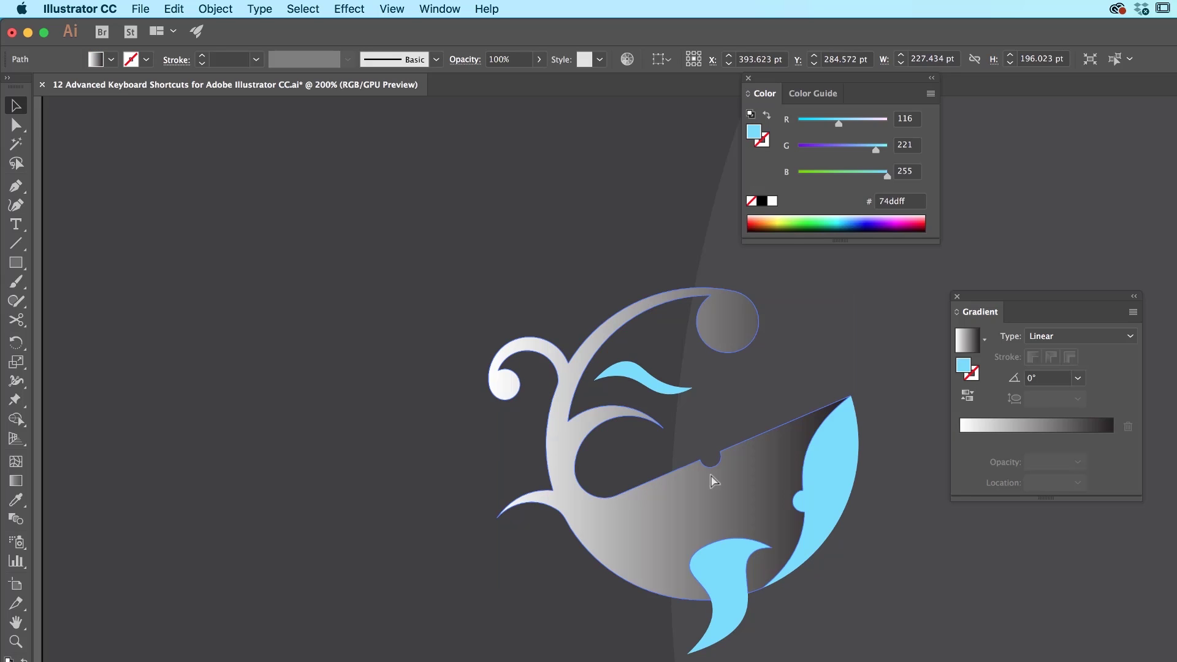
{"action": "key", "text": "super+z"}
{"action": "key", "text": "super+z"}
{"action": "key", "text": "super+z"}
{"action": "key", "text": "super+z"}
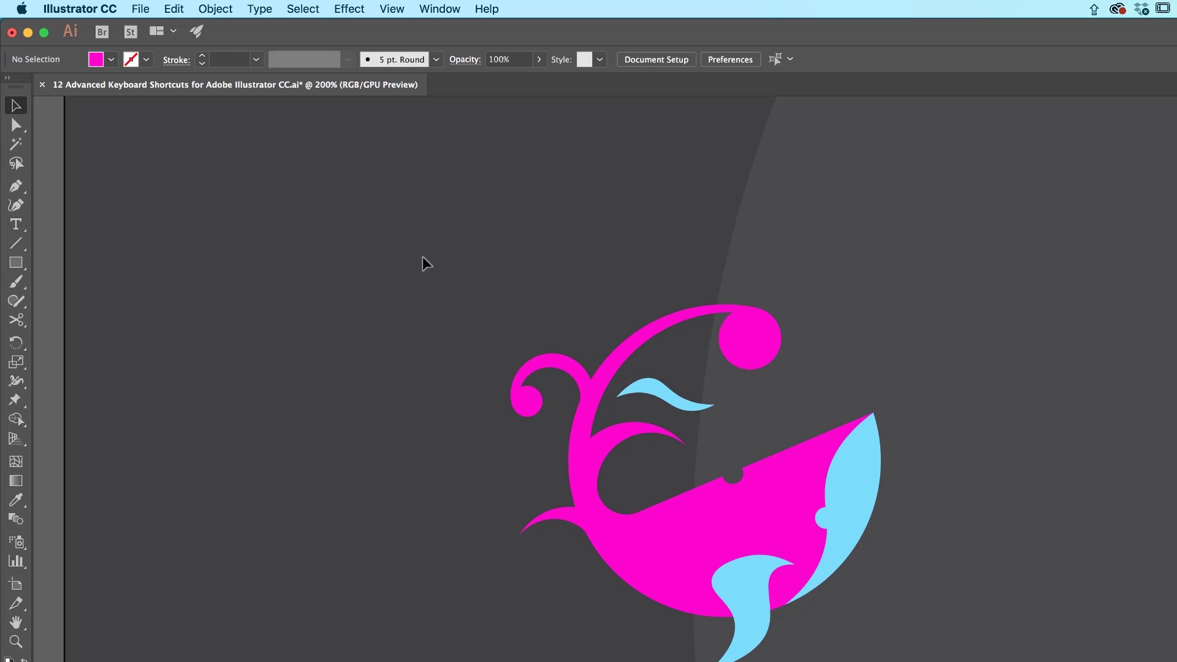
{"action": "left_click_drag", "start_coordinate": [401, 259], "coordinate": [776, 566]}
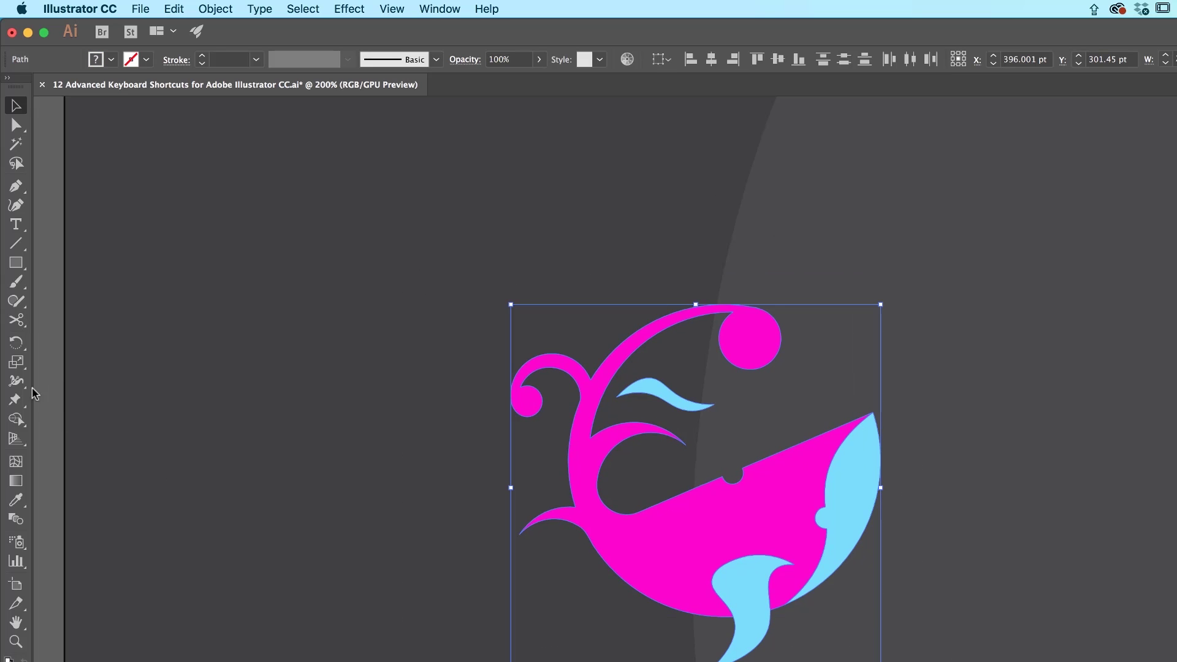
{"action": "left_click", "coordinate": [16, 420]}
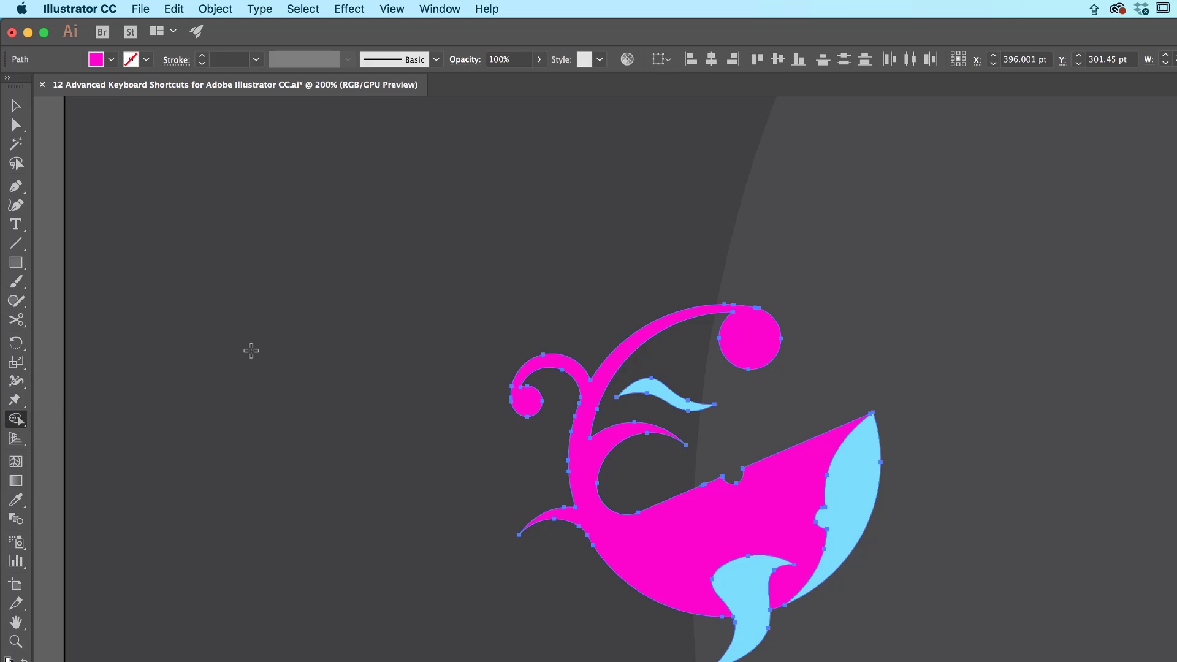
{"action": "mouse_move", "coordinate": [406, 234]}
{"action": "left_mouse_down"}
{"action": "mouse_move", "coordinate": [489, 329]}
{"action": "mouse_move", "coordinate": [856, 625]}
{"action": "mouse_move", "coordinate": [999, 661]}
{"action": "left_mouse_up"}
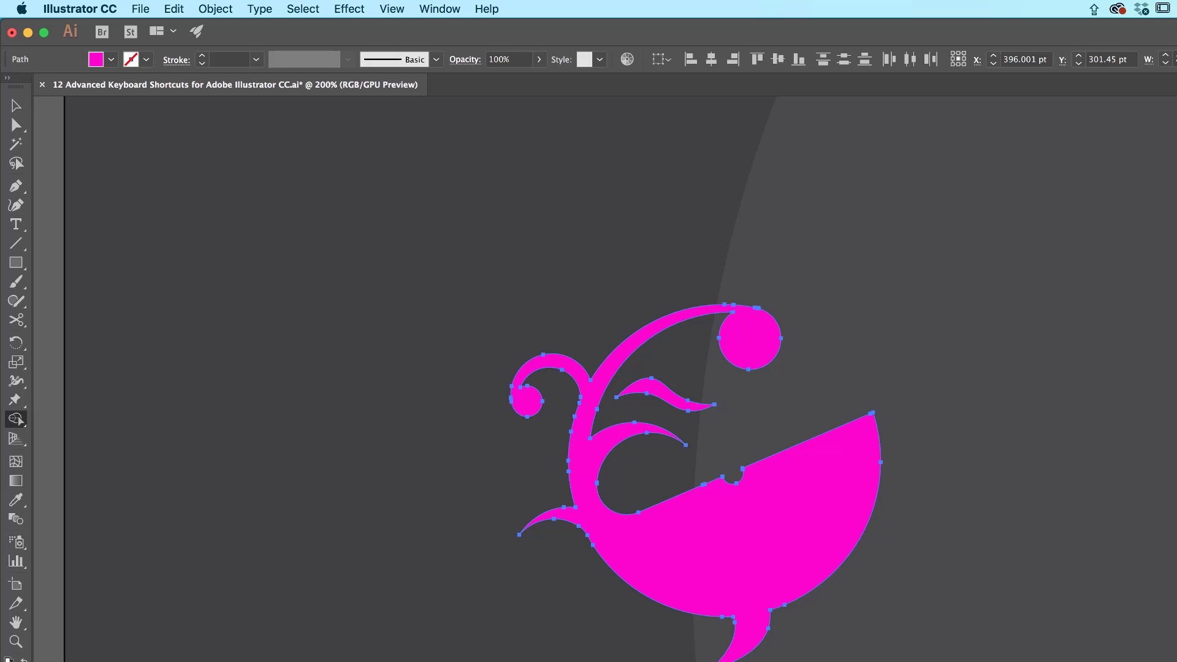
{"action": "key", "text": "super+z"}
{"action": "key", "text": "v"}
{"action": "left_click", "coordinate": [453, 264]}
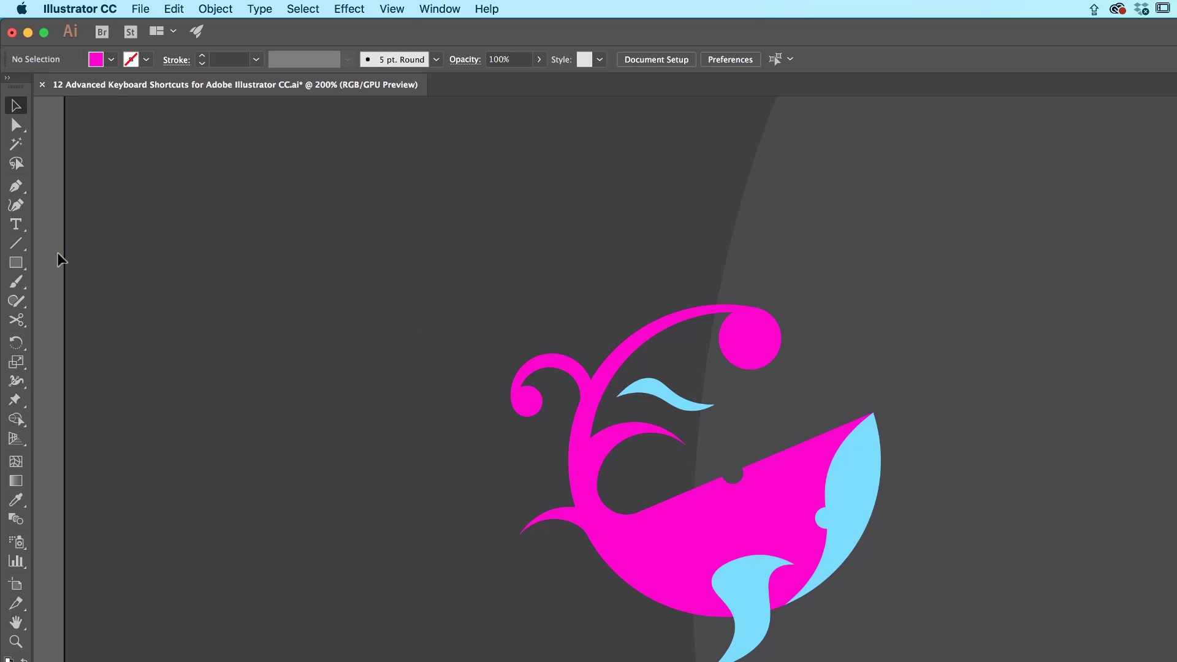
Draw a magenta square, duplicate it rightward with Alt-drag and Cmd+D into nine, and select all.
{"action": "left_click", "coordinate": [24, 266]}
{"action": "left_click_drag", "start_coordinate": [148, 196], "coordinate": [243, 292]}
{"action": "key", "text": "v"}
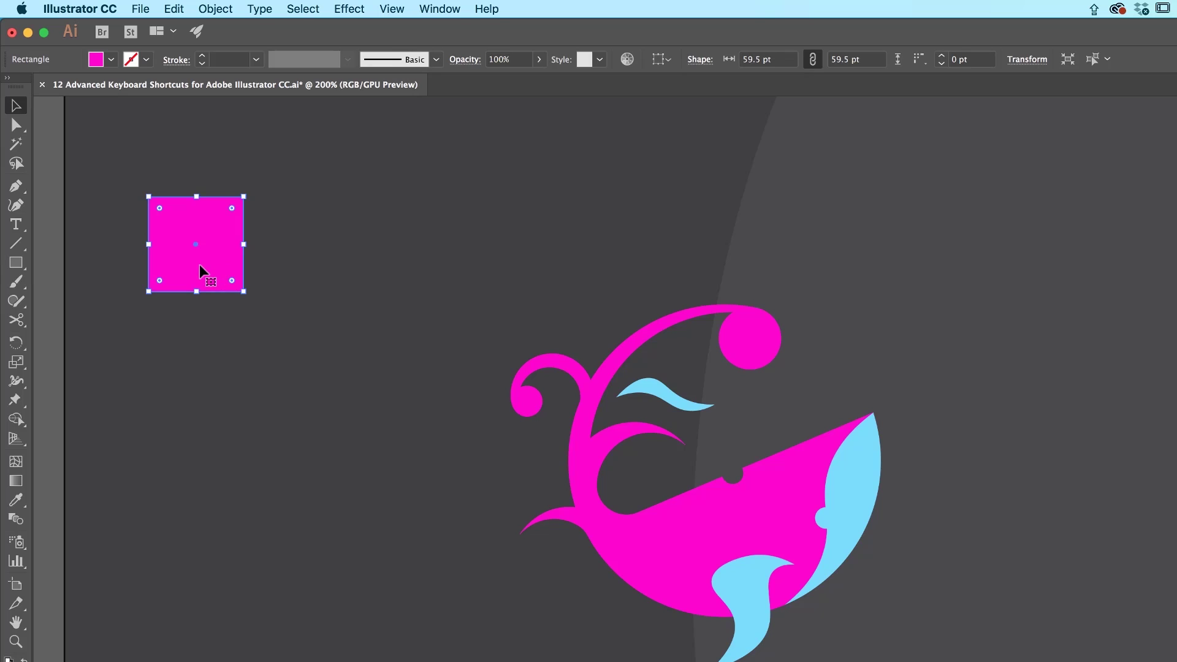
{"action": "left_click_drag", "start_coordinate": [188, 266], "coordinate": [305, 272]}
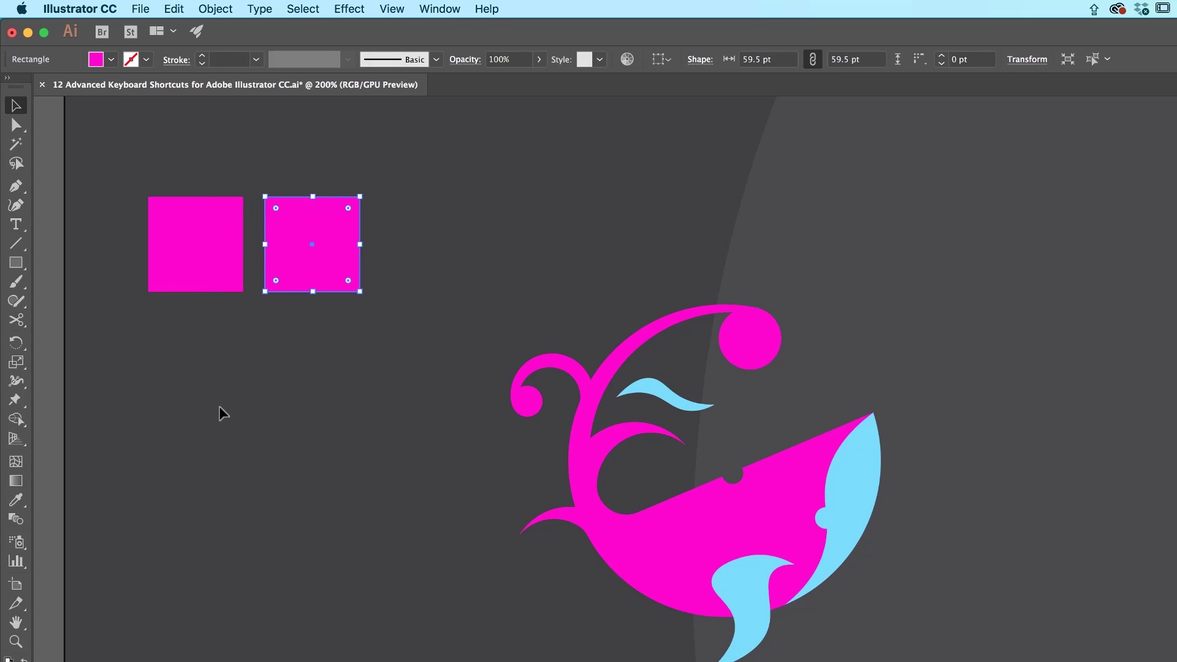
{"action": "key", "text": "super+shift+b"}
{"action": "key", "text": "super+d"}
{"action": "key", "text": "super+d"}
{"action": "key", "text": "super+d"}
{"action": "key", "text": "super+d"}
{"action": "key", "text": "super+d"}
{"action": "key", "text": "super+d"}
{"action": "key", "text": "super+d"}
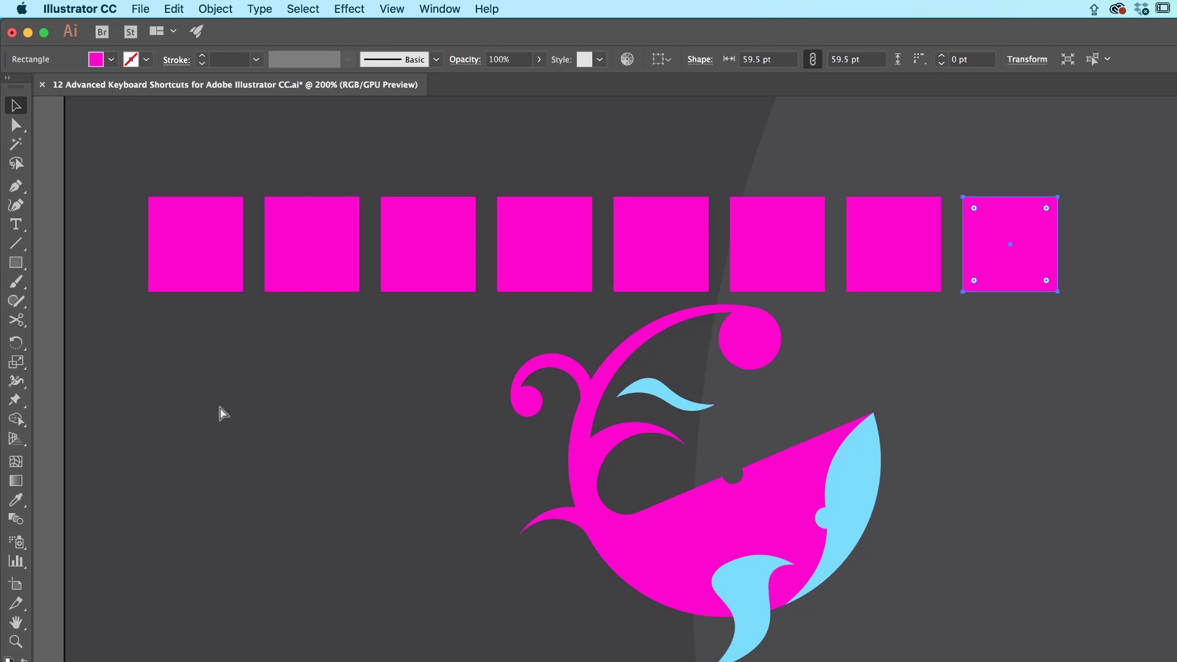
{"action": "key", "text": "super+shift+b"}
{"action": "left_click_drag", "start_coordinate": [149, 151], "coordinate": [1155, 259]}
Delete the squares and draw a horizontal line near the top with a magenta stroke.
{"action": "key", "text": "Delete"}
{"action": "left_click", "coordinate": [15, 243]}
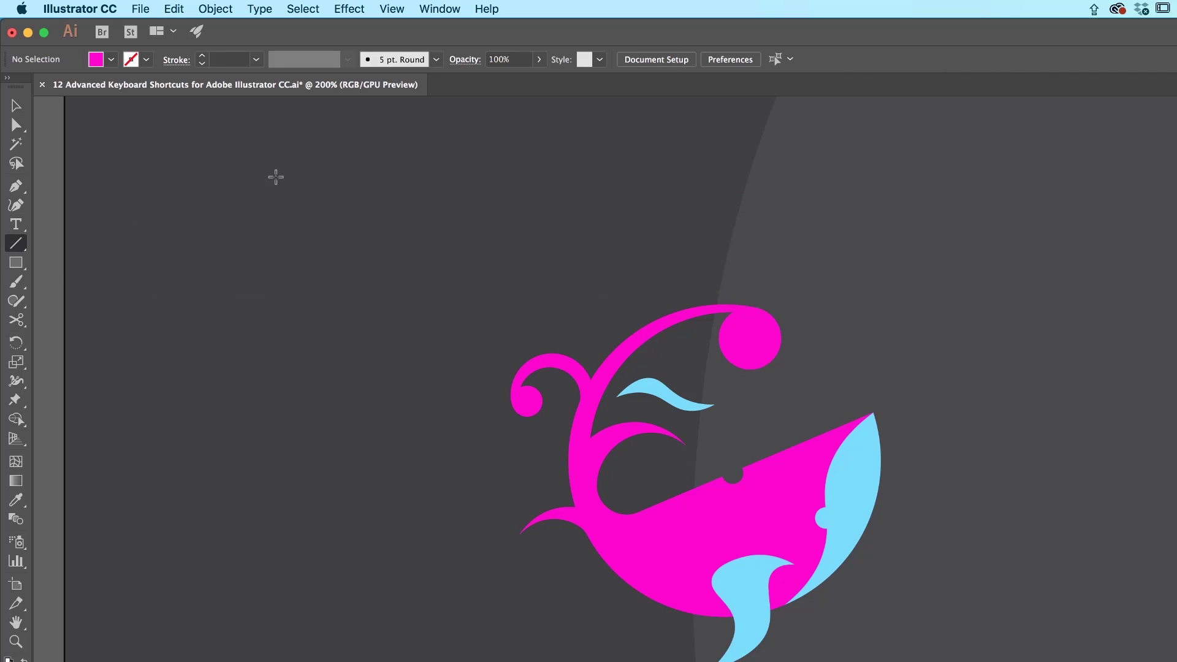
{"action": "left_click_drag", "start_coordinate": [197, 194], "coordinate": [727, 211]}
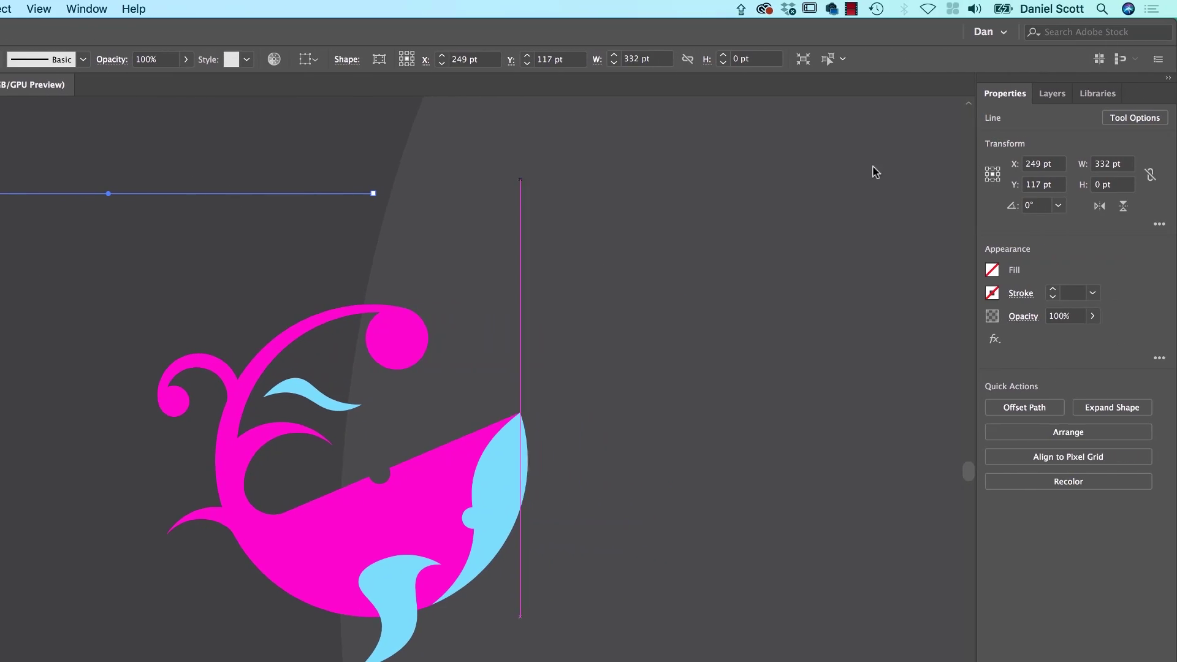
{"action": "left_click", "coordinate": [991, 293]}
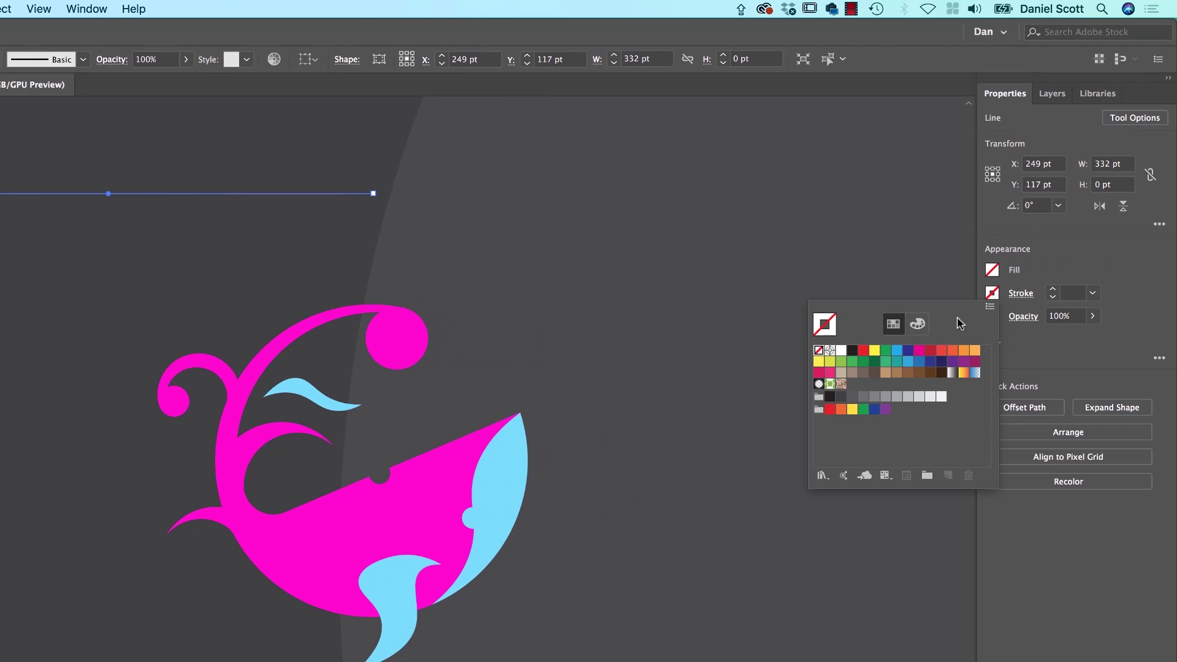
{"action": "left_click", "coordinate": [919, 350]}
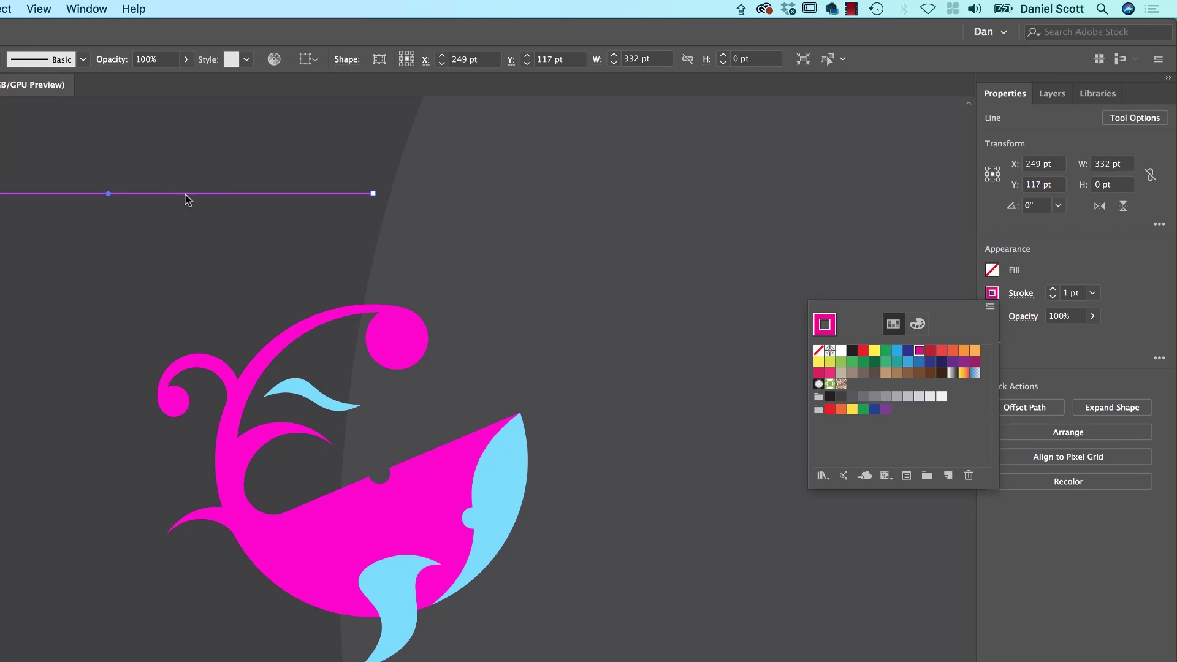
Duplicate the magenta line slightly down and right, repeating with Cmd+D into a staircase.
{"action": "key", "text": "v"}
{"action": "left_click_drag", "start_coordinate": [197, 193], "coordinate": [222, 202]}
{"action": "key", "text": "super+d"}
{"action": "key", "text": "super+d"}
{"action": "key", "text": "super+d"}
{"action": "key", "text": "super+d"}
{"action": "key", "text": "super+d"}
{"action": "key", "text": "super+d"}
{"action": "key", "text": "super+d"}
{"action": "key", "text": "super+d"}
{"action": "key", "text": "super+d"}
{"action": "key", "text": "super+d"}
{"action": "key", "text": "super+d"}
{"action": "key", "text": "super+d"}
{"action": "key", "text": "super+d"}
{"action": "key", "text": "super+d"}
{"action": "key", "text": "super+d"}
{"action": "key", "text": "super+d"}
{"action": "key", "text": "super+d"}
{"action": "key", "text": "super+d"}
{"action": "key", "text": "super+d"}
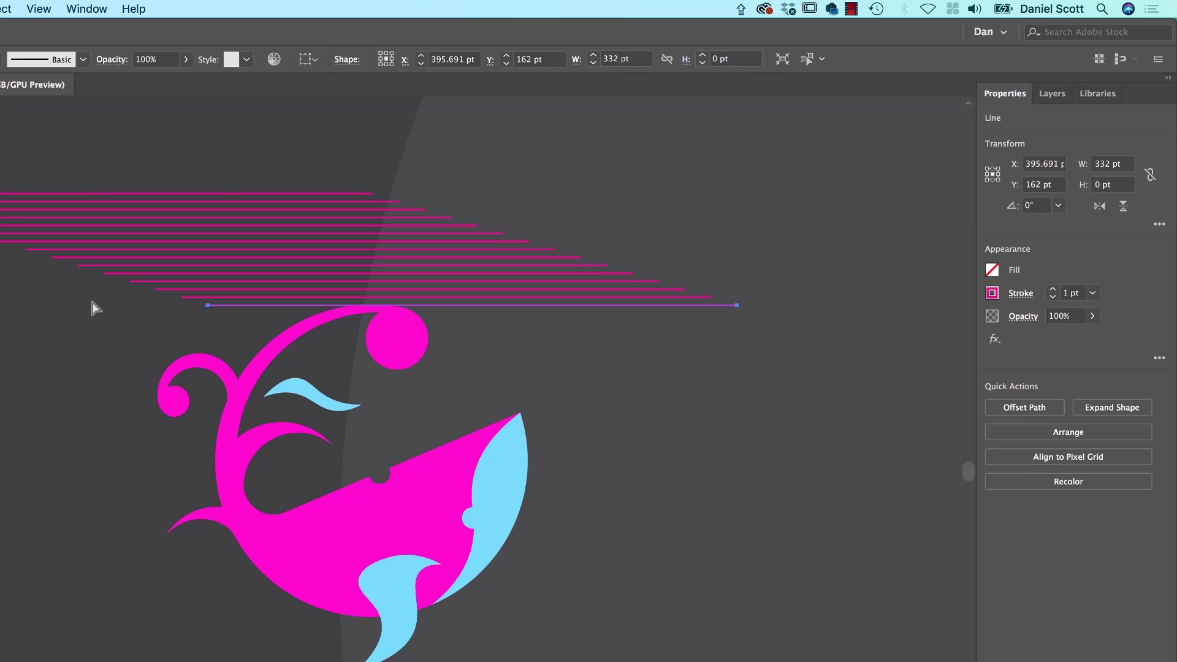
{"action": "key", "text": "super+d"}
{"action": "key", "text": "super+d"}
{"action": "key", "text": "super+d"}
{"action": "key", "text": "super+d"}
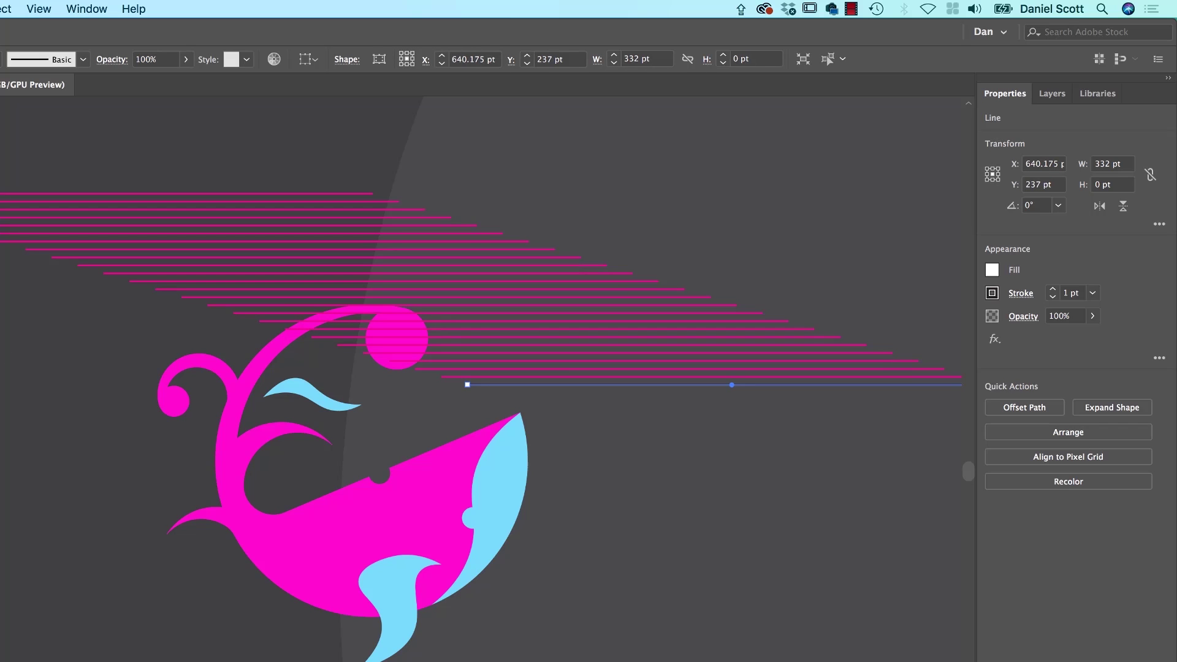
Draw a white square over the whale and lower its opacity to 47%.
{"action": "left_click_drag", "start_coordinate": [134, 410], "coordinate": [470, 598]}
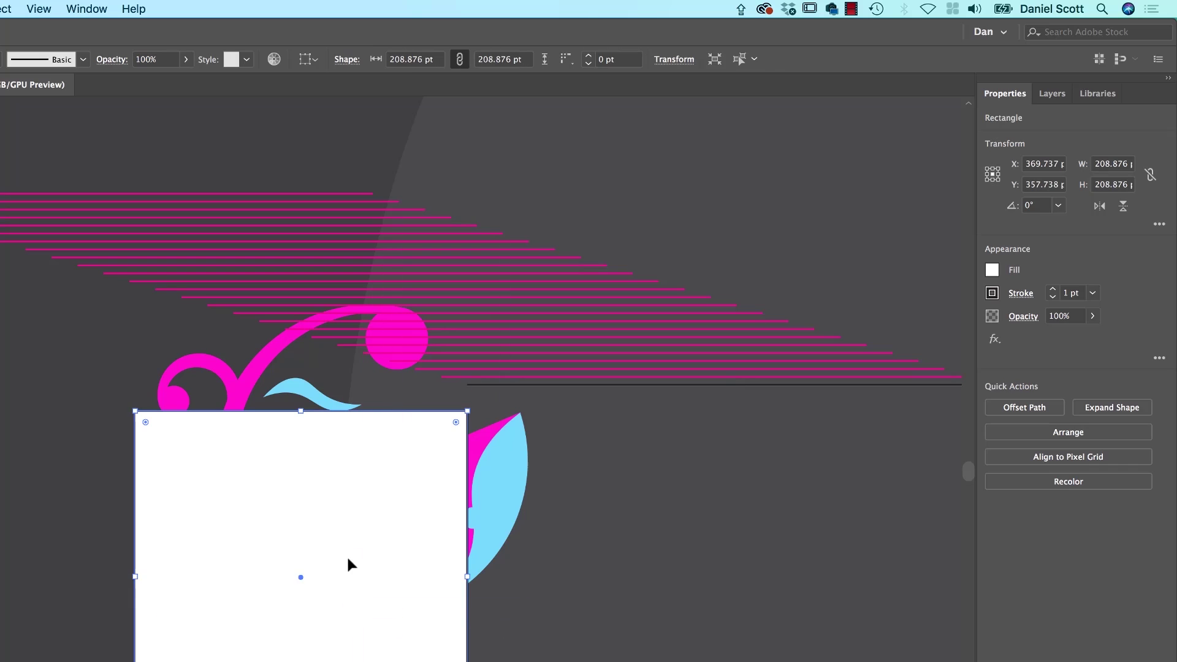
{"action": "left_click_drag", "start_coordinate": [354, 558], "coordinate": [396, 458]}
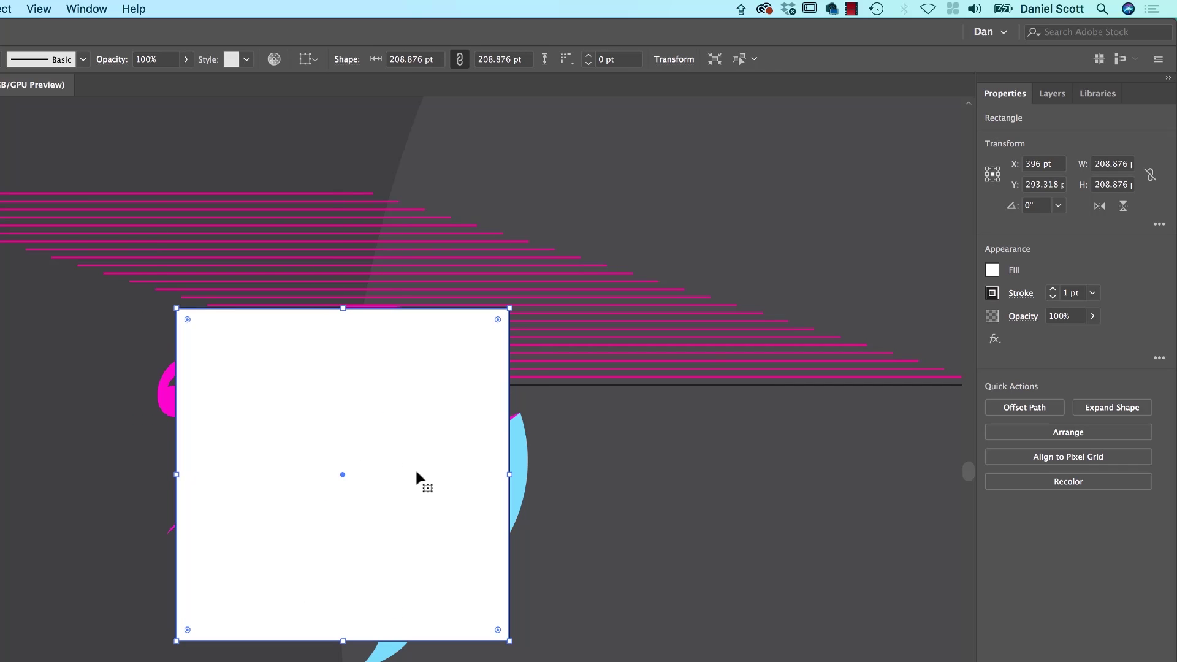
{"action": "left_click", "coordinate": [1092, 315]}
{"action": "left_click_drag", "start_coordinate": [1092, 336], "coordinate": [1060, 336]}
Resize the translucent rectangle by its handles to about 283 × 258 pt covering the whale.
{"action": "left_click_drag", "start_coordinate": [509, 475], "coordinate": [415, 538]}
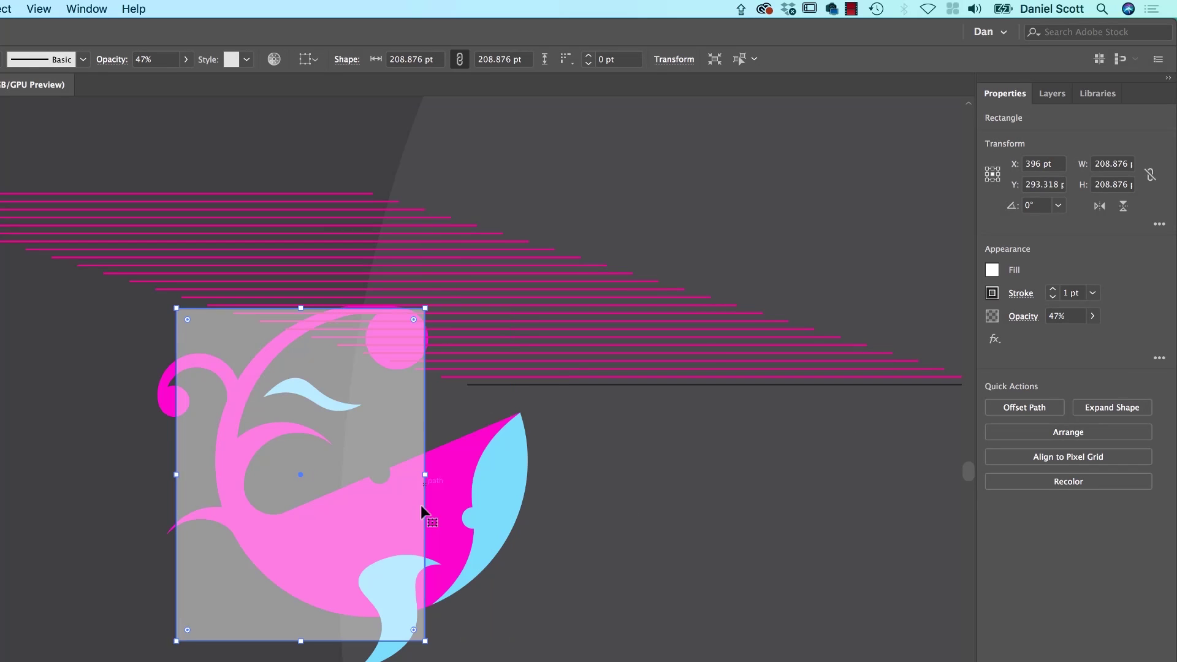
{"action": "left_click_drag", "start_coordinate": [424, 475], "coordinate": [581, 474]}
{"action": "left_click_drag", "start_coordinate": [378, 641], "coordinate": [379, 661]}
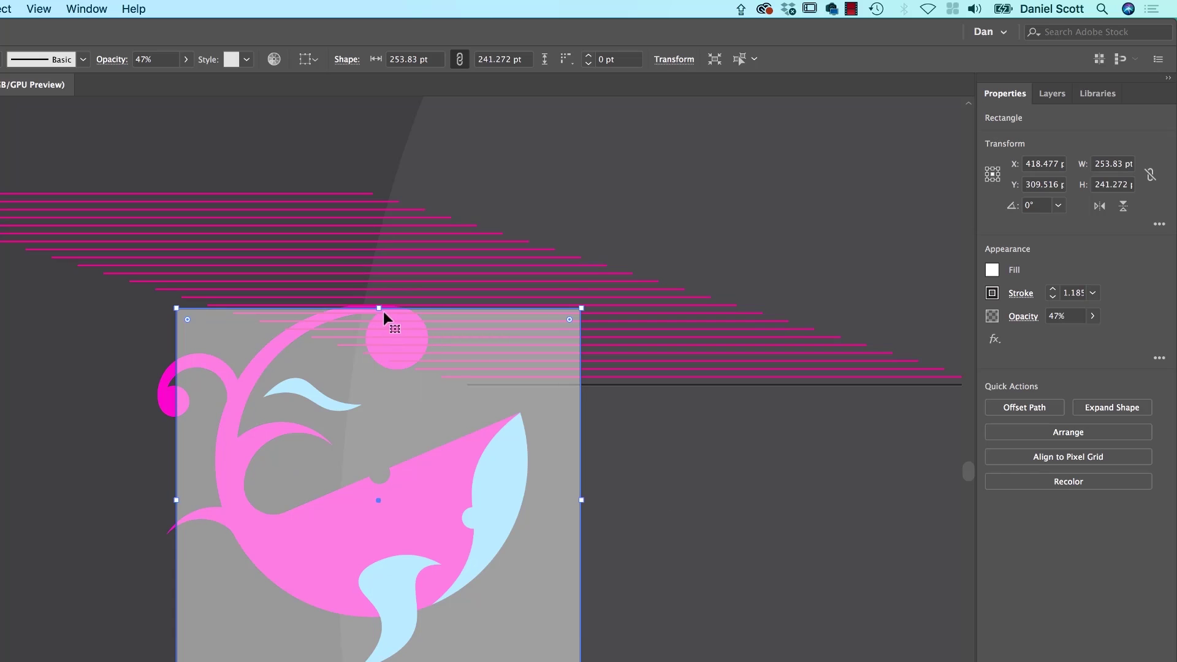
{"action": "left_click_drag", "start_coordinate": [384, 310], "coordinate": [379, 281]}
{"action": "left_click_drag", "start_coordinate": [177, 486], "coordinate": [130, 487]}
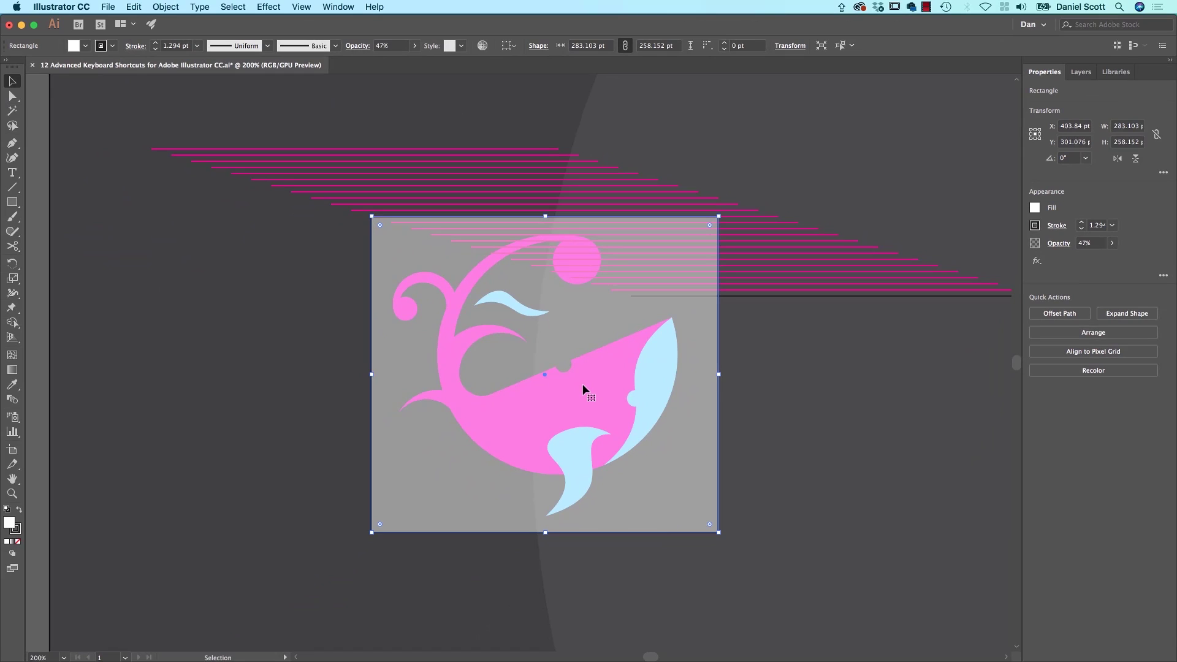
Select the whale body under the rectangle and shift its fill from magenta to pinkish red.
{"action": "key", "text": "a"}
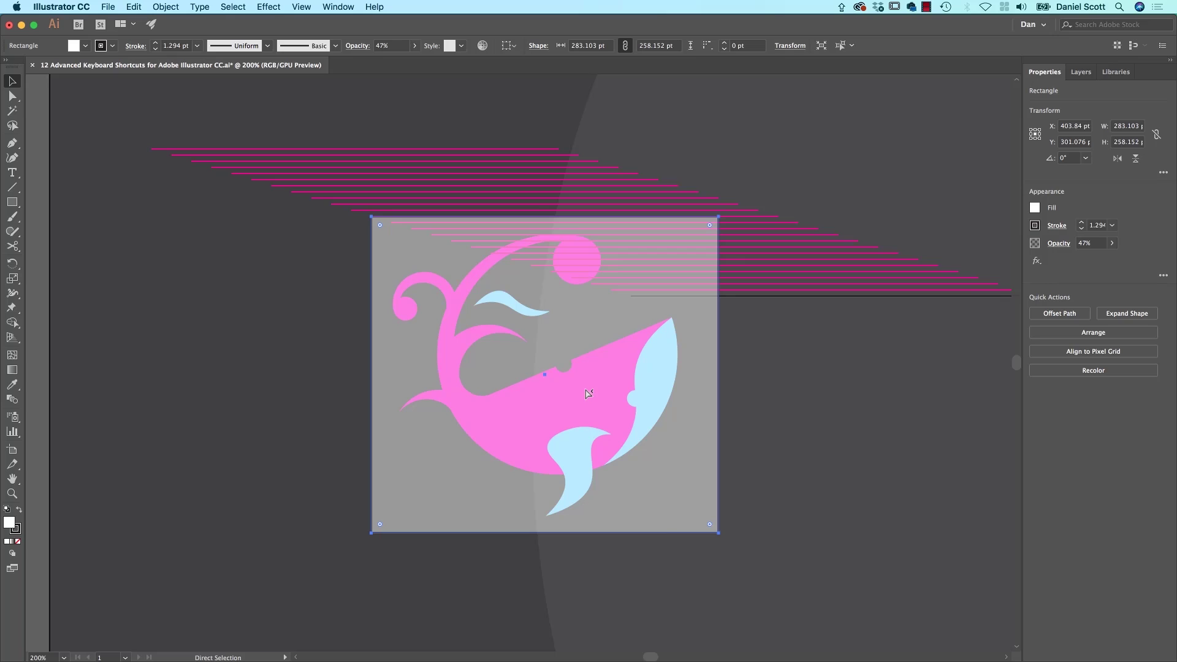
{"action": "left_click", "coordinate": [587, 393]}
{"action": "key", "text": "v"}
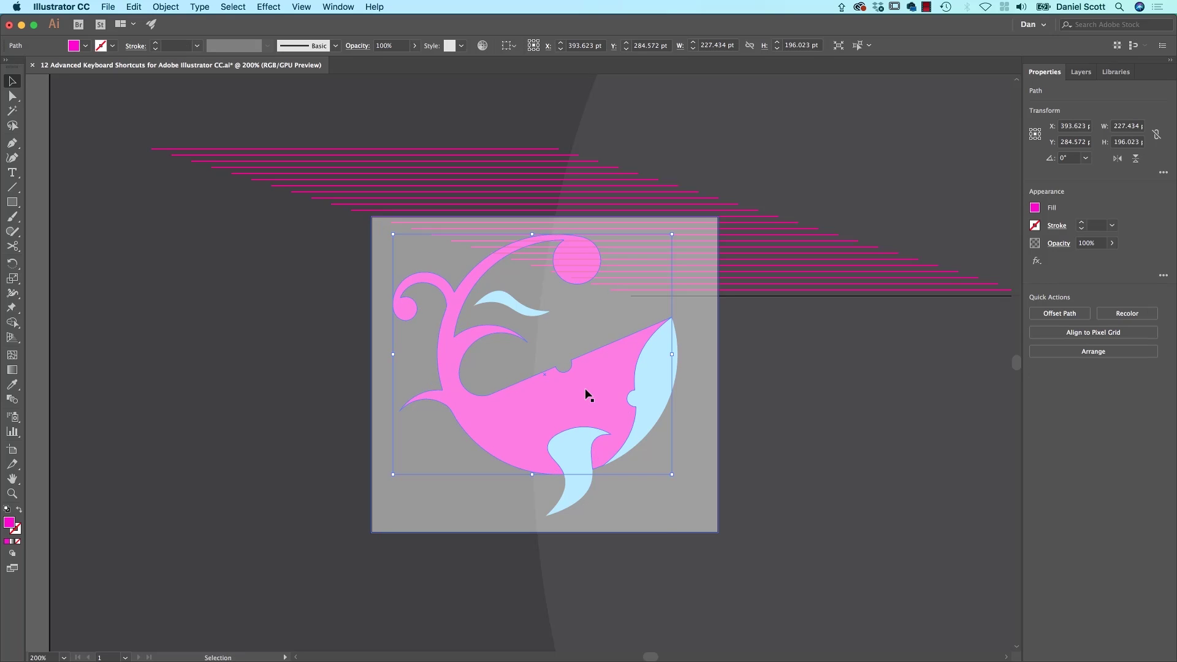
{"action": "left_click", "coordinate": [1035, 208]}
{"action": "left_click_drag", "start_coordinate": [979, 295], "coordinate": [961, 297]}
Bring the whale in front of the translucent rectangle via Arrange > Bring to Front.
{"action": "left_click", "coordinate": [1075, 351]}
{"action": "left_click", "coordinate": [1076, 363]}
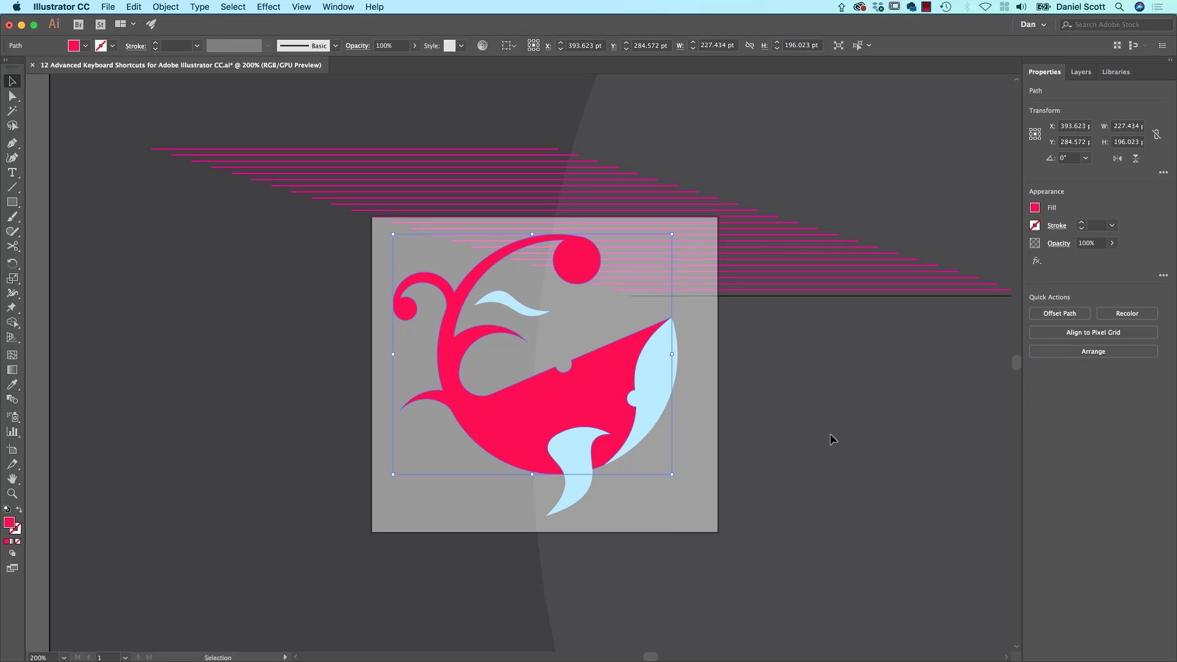
{"action": "key", "text": "super+bracketleft"}
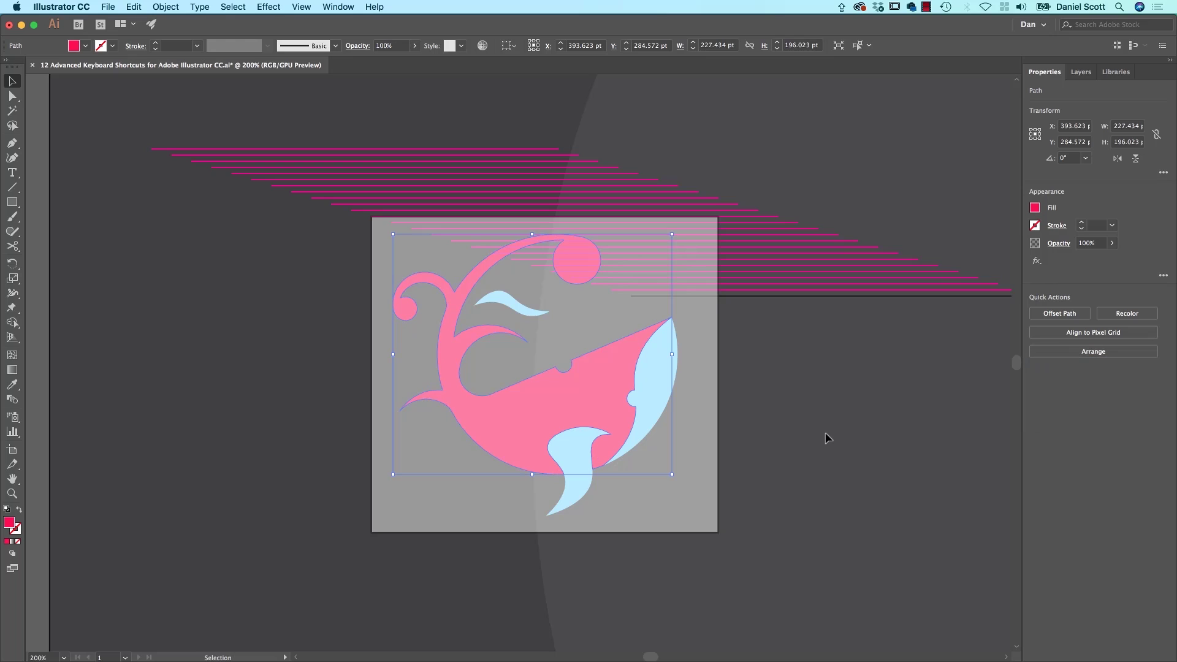
{"action": "key", "text": "super+bracketright"}
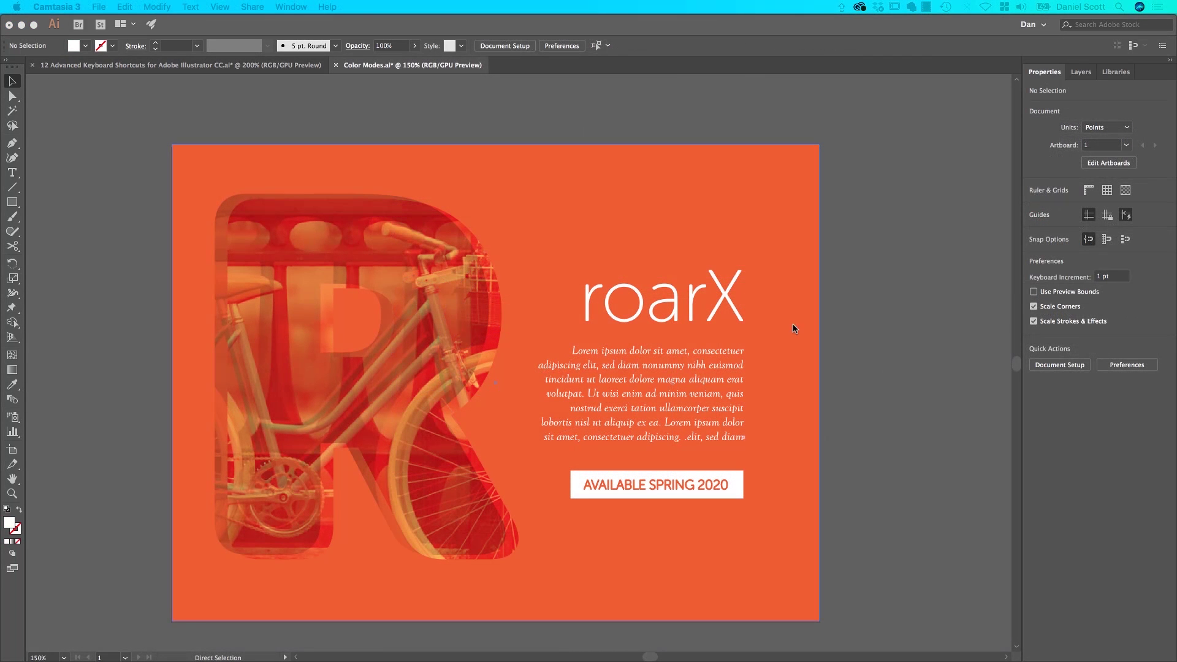
Select the roarX heading and step its font size up and down, ending at 91.66 pt.
{"action": "left_click", "coordinate": [679, 312]}
{"action": "key", "text": "t"}
{"action": "left_click", "coordinate": [682, 310]}
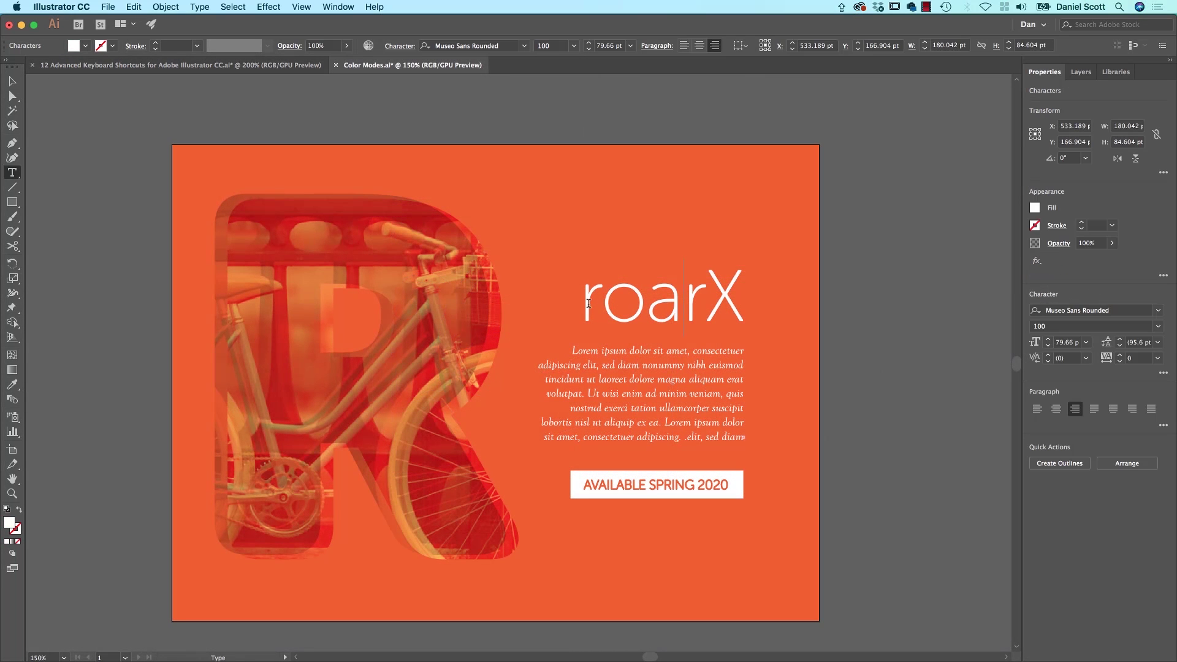
{"action": "left_click_drag", "start_coordinate": [585, 303], "coordinate": [752, 301]}
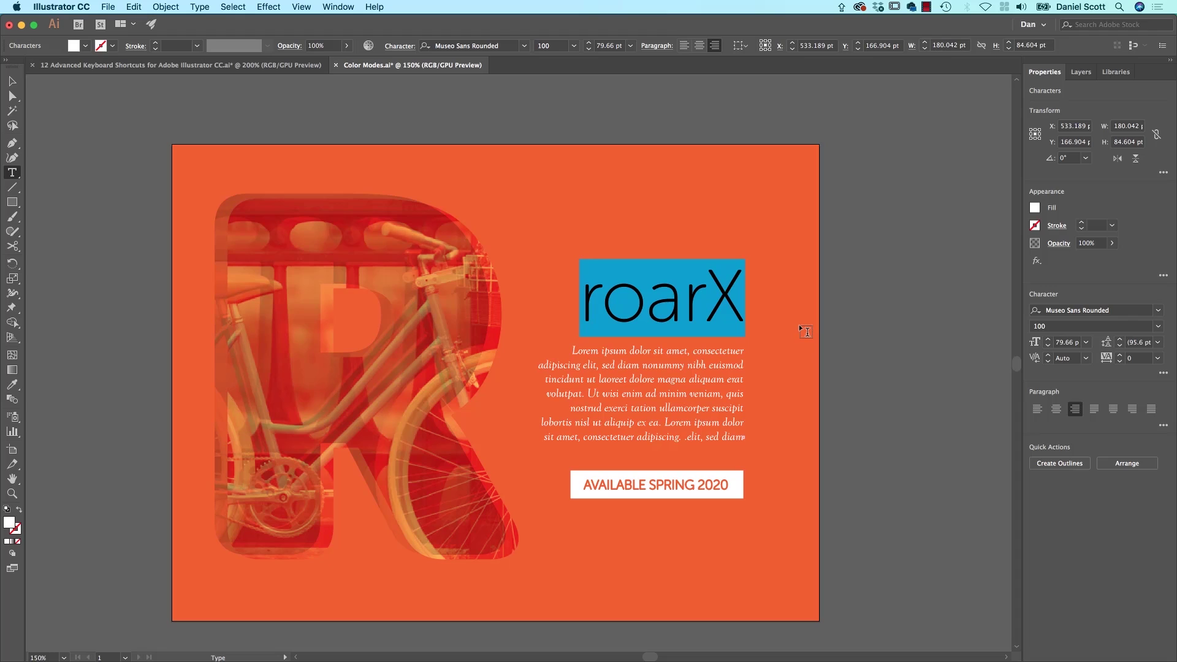
{"action": "key", "text": "super"}
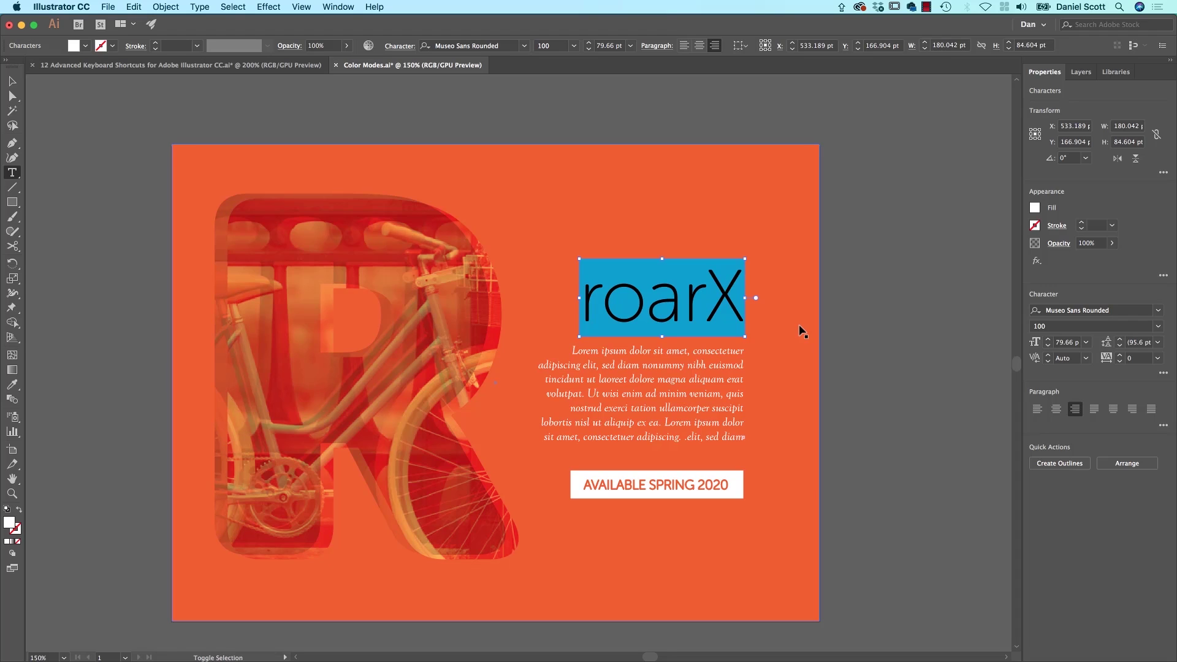
{"action": "key", "text": "super+shift+period"}
{"action": "key", "text": "super+shift+period"}
{"action": "key", "text": "super+shift+period"}
{"action": "key", "text": "super+shift+period"}
{"action": "key", "text": "super+shift+period"}
{"action": "key", "text": "super+shift+period"}
{"action": "key", "text": "super+shift+period"}
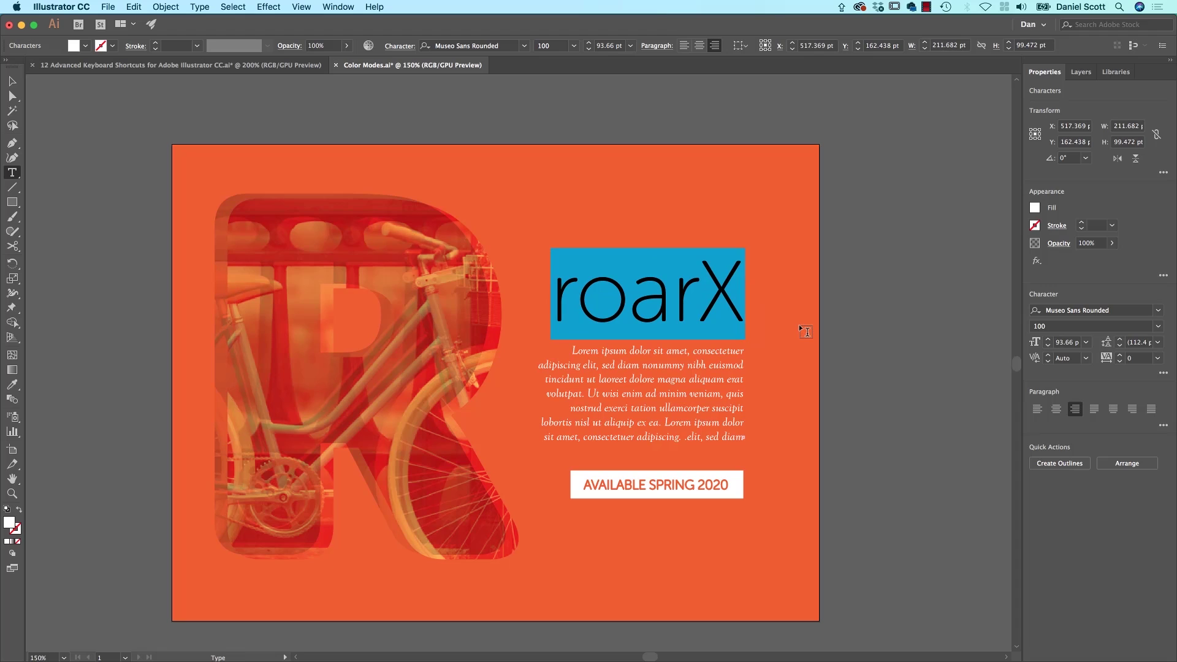
{"action": "key", "text": "super"}
{"action": "key", "text": "super+shift+period"}
{"action": "key", "text": "super+shift+period"}
{"action": "key", "text": "super+shift+period"}
{"action": "key", "text": "super+shift+period"}
{"action": "key", "text": "super+shift+comma"}
{"action": "key", "text": "super+shift+comma"}
{"action": "key", "text": "super+shift+comma"}
{"action": "key", "text": "super+shift+comma"}
{"action": "key", "text": "super+shift+comma"}
{"action": "key", "text": "super+shift+comma"}
{"action": "key", "text": "super+shift+comma"}
{"action": "key", "text": "super+shift+comma"}
{"action": "key", "text": "super+shift+comma"}
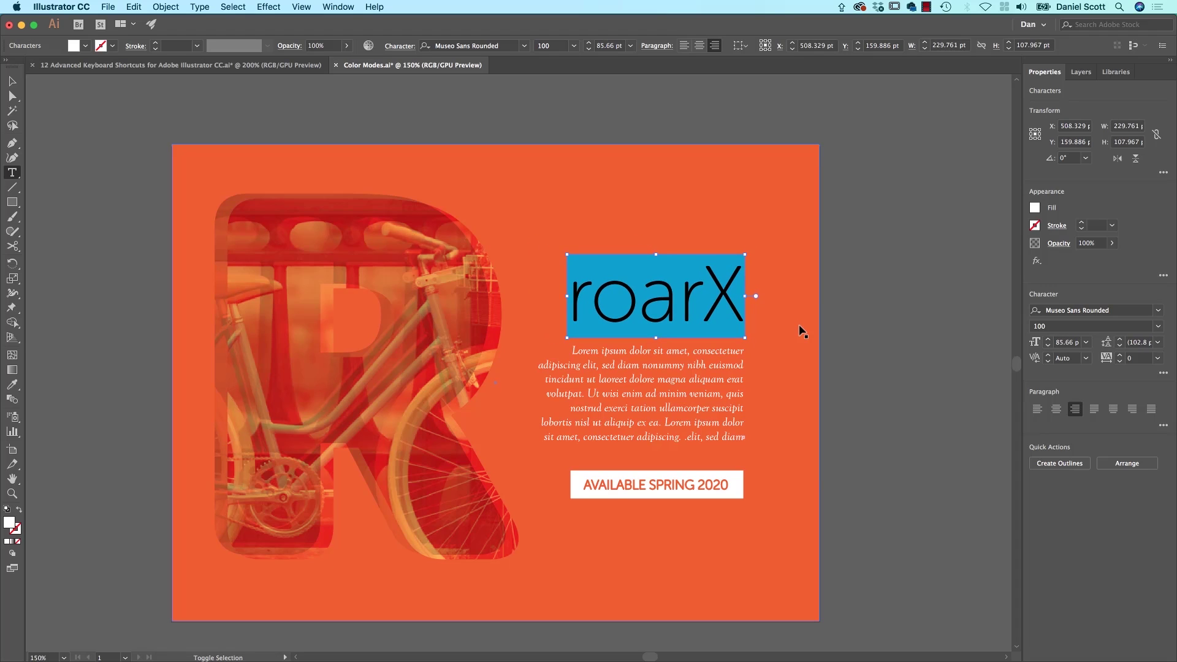
{"action": "key", "text": "super+shift+period"}
{"action": "key", "text": "super+shift+period"}
{"action": "key", "text": "super+shift+comma"}
{"action": "key", "text": "super+shift+comma"}
{"action": "key", "text": "super+shift+period"}
{"action": "key", "text": "super+shift+comma"}
{"action": "key", "text": "super+shift+comma"}
{"action": "key", "text": "super+shift+period"}
{"action": "key", "text": "super+shift+period"}
{"action": "key", "text": "super+shift+period"}
{"action": "key", "text": "super+shift+period"}
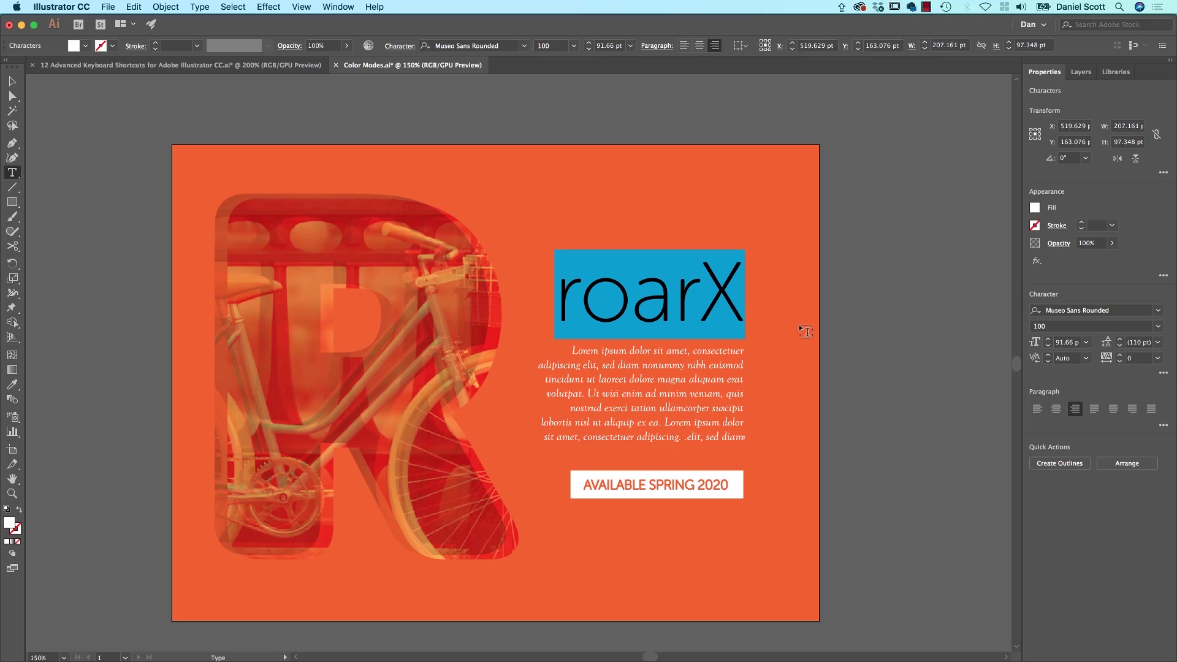
Set roarX tracking to -40 and tighten the kerning between r and o.
{"action": "key", "text": "space"}
{"action": "key", "text": "alt+Left"}
{"action": "key", "text": "alt+Left"}
{"action": "key", "text": "alt+Right"}
{"action": "key", "text": "alt+Right"}
{"action": "key", "text": "alt+Right"}
{"action": "key", "text": "alt+Right"}
{"action": "key", "text": "alt+Right"}
{"action": "key", "text": "alt+Right"}
{"action": "key", "text": "alt+Right"}
{"action": "key", "text": "alt+Right"}
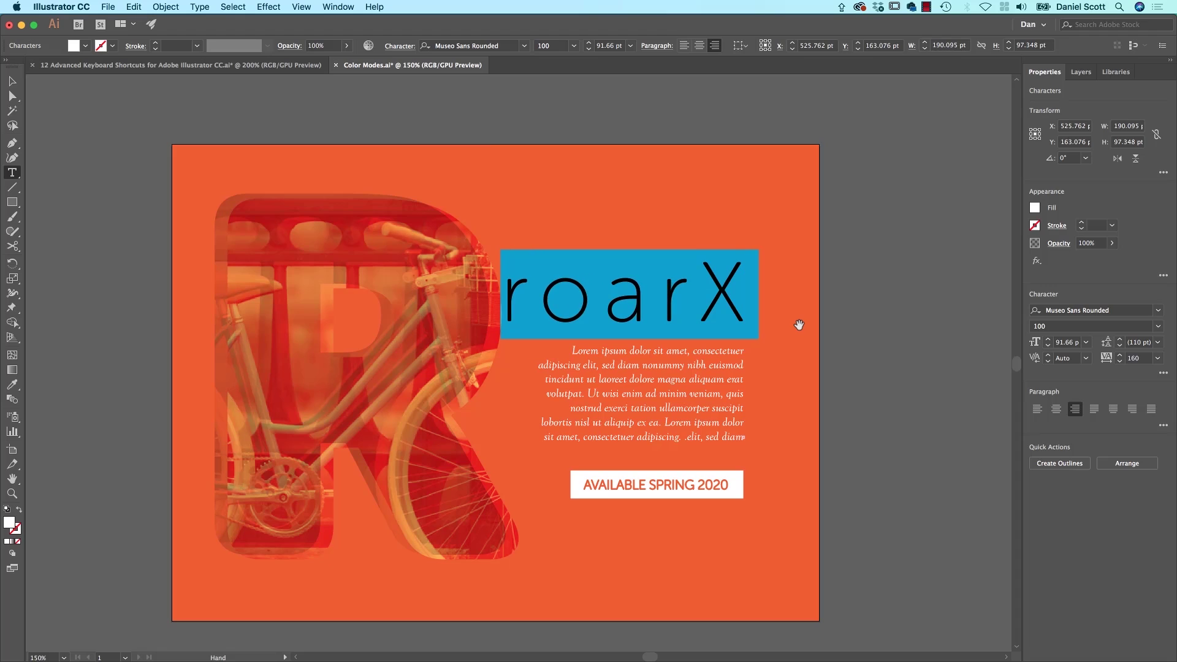
{"action": "key", "text": "alt+Left"}
{"action": "key", "text": "alt+Left"}
{"action": "key", "text": "alt+Left"}
{"action": "key", "text": "alt+Left"}
{"action": "key", "text": "alt+Left"}
{"action": "key", "text": "alt+Left"}
{"action": "key", "text": "alt+Left"}
{"action": "key", "text": "alt+Left"}
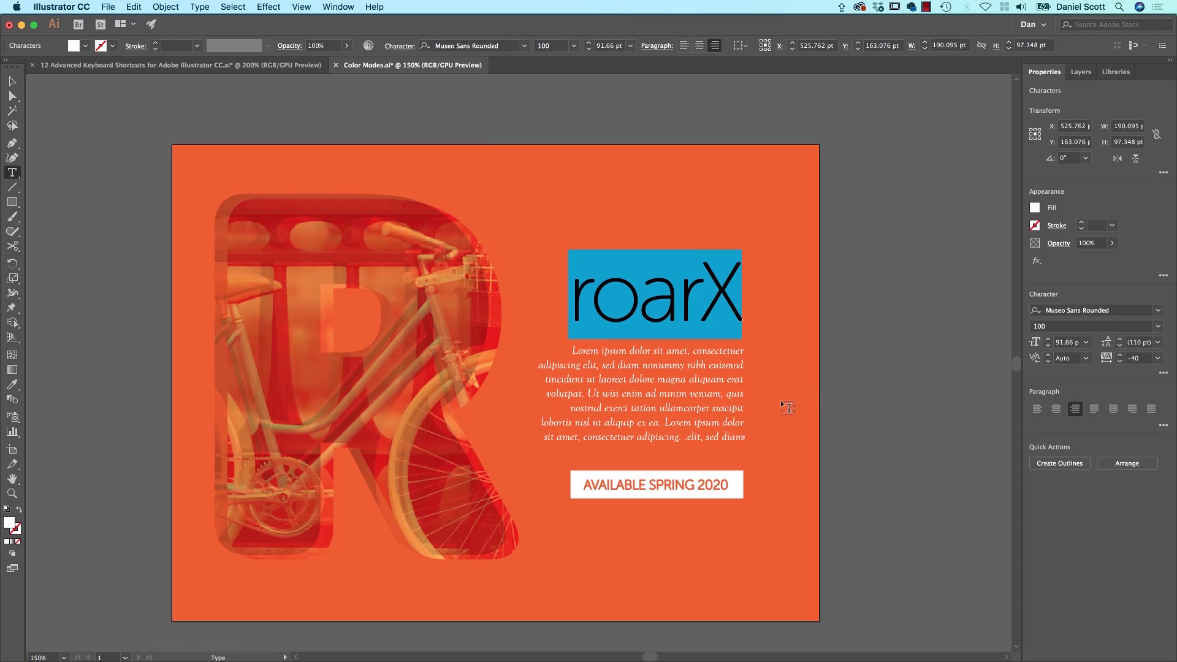
{"action": "left_click", "coordinate": [607, 339]}
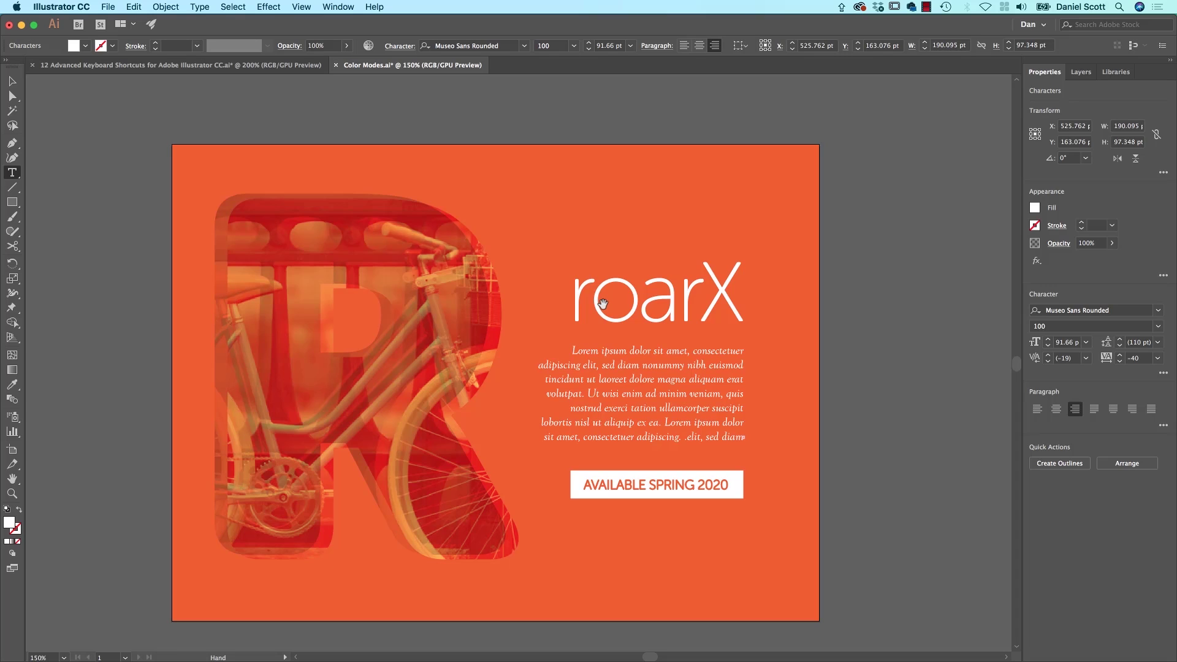
{"action": "key", "text": "alt+Left"}
{"action": "key", "text": "alt+Left"}
{"action": "key", "text": "alt+Left"}
Select all the lorem ipsum text and test its leading, leaving it at 15.6 pt.
{"action": "left_click", "coordinate": [631, 388], "text": "super"}
{"action": "double_click", "coordinate": [626, 384]}
{"action": "key", "text": "super+a"}
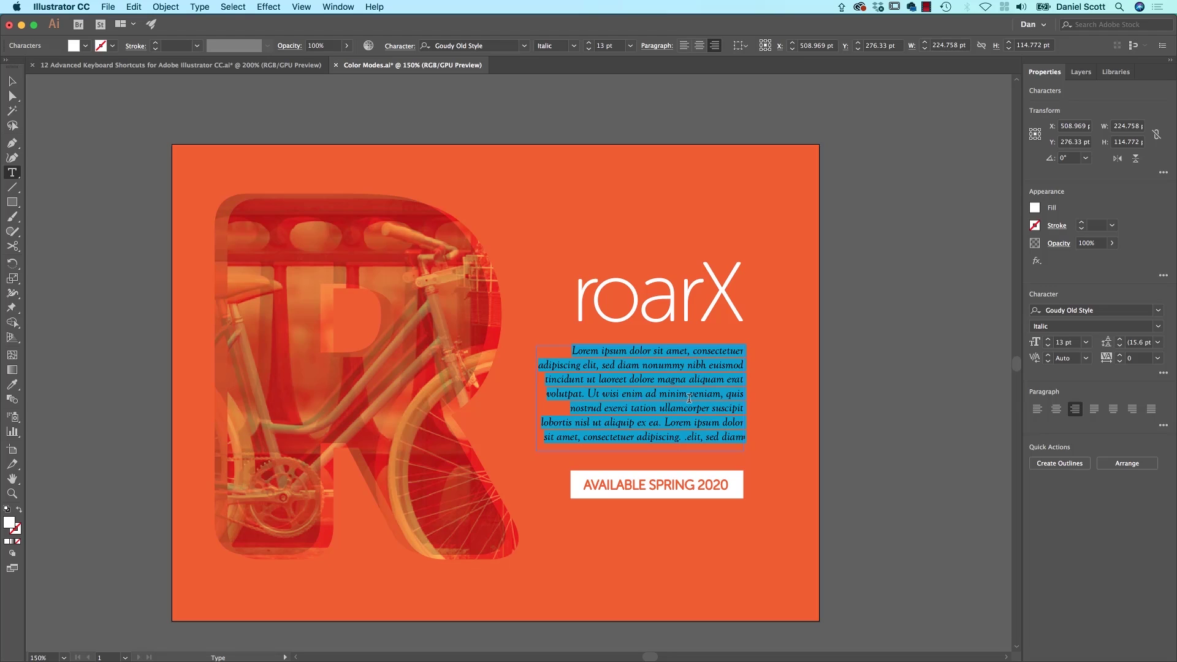
{"action": "key", "text": "alt"}
{"action": "key", "text": "alt+Up"}
{"action": "key", "text": "alt+Up"}
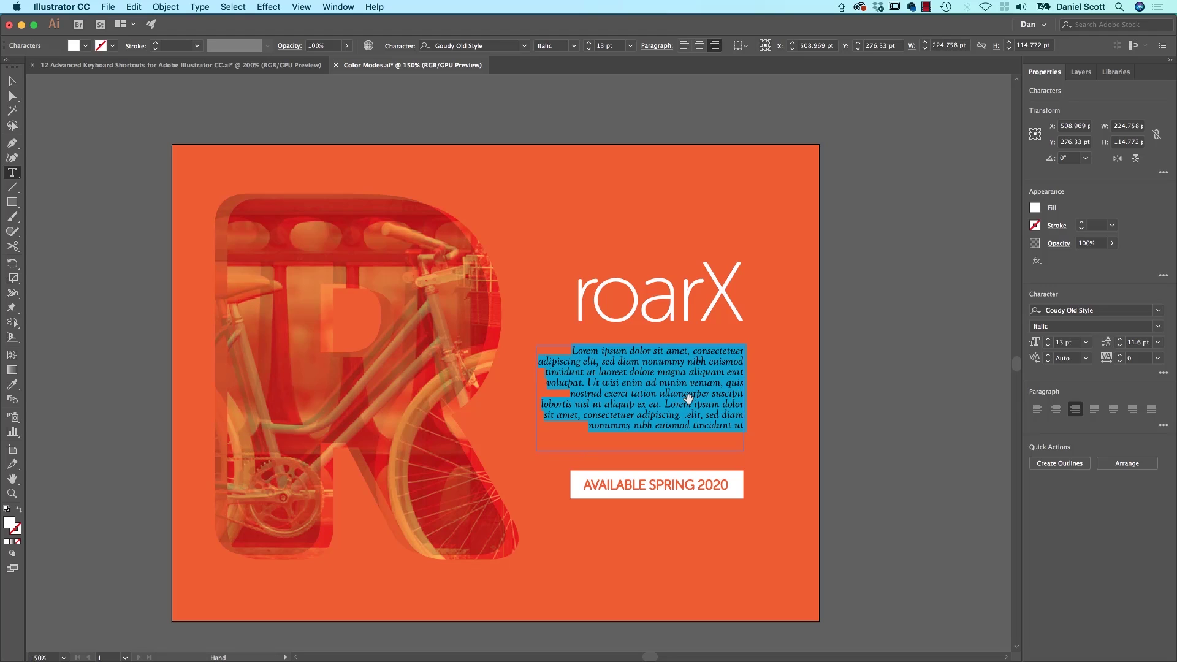
{"action": "key", "text": "alt+Down"}
{"action": "key", "text": "alt+Up"}
{"action": "key", "text": "alt+Down"}
{"action": "key", "text": "alt+Down"}
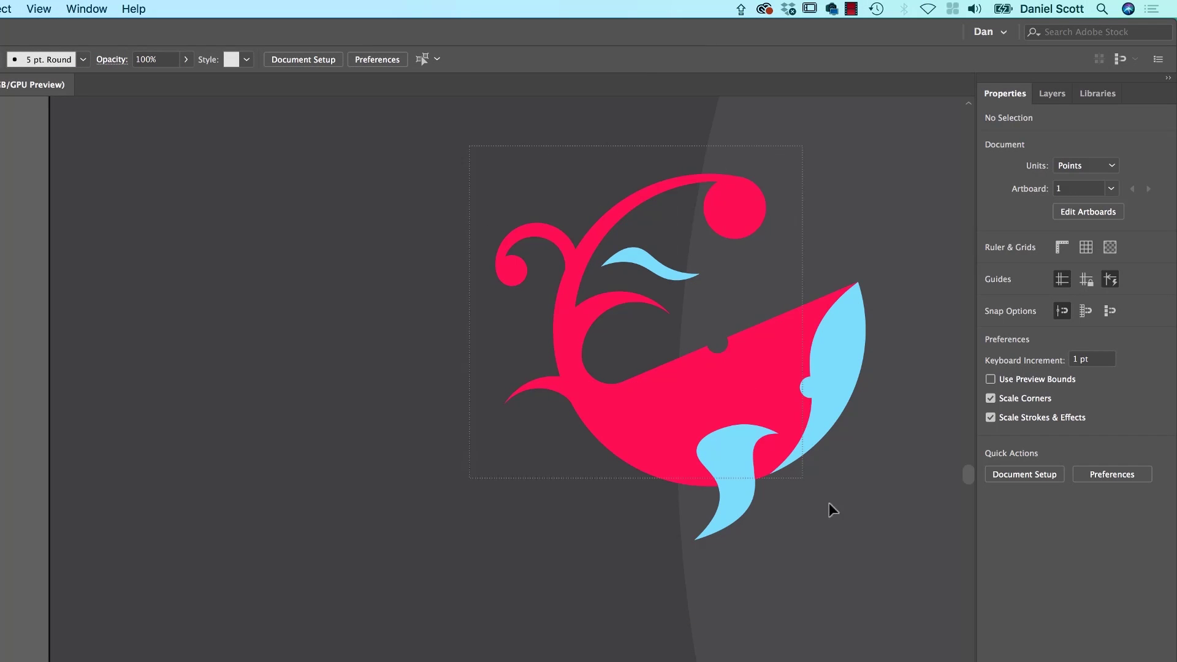
Select all the whale artwork and try X positions 397 and 401 pt, undoing back to 420 pt.
{"action": "key", "text": "super+a"}
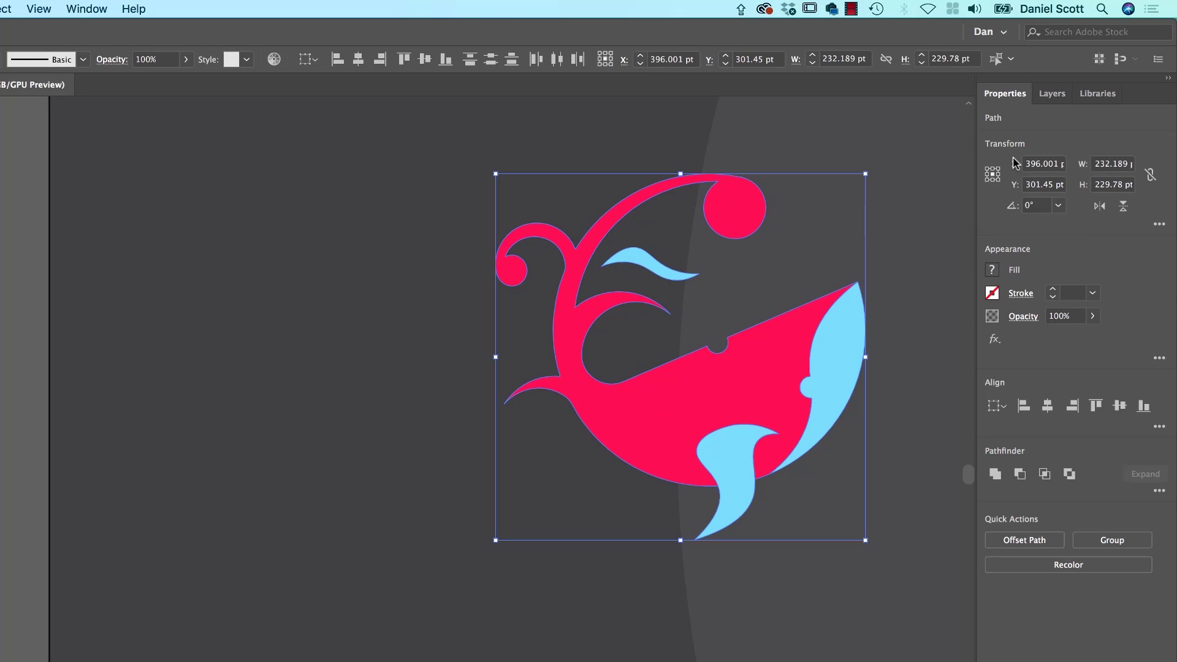
{"action": "left_click", "coordinate": [1047, 164]}
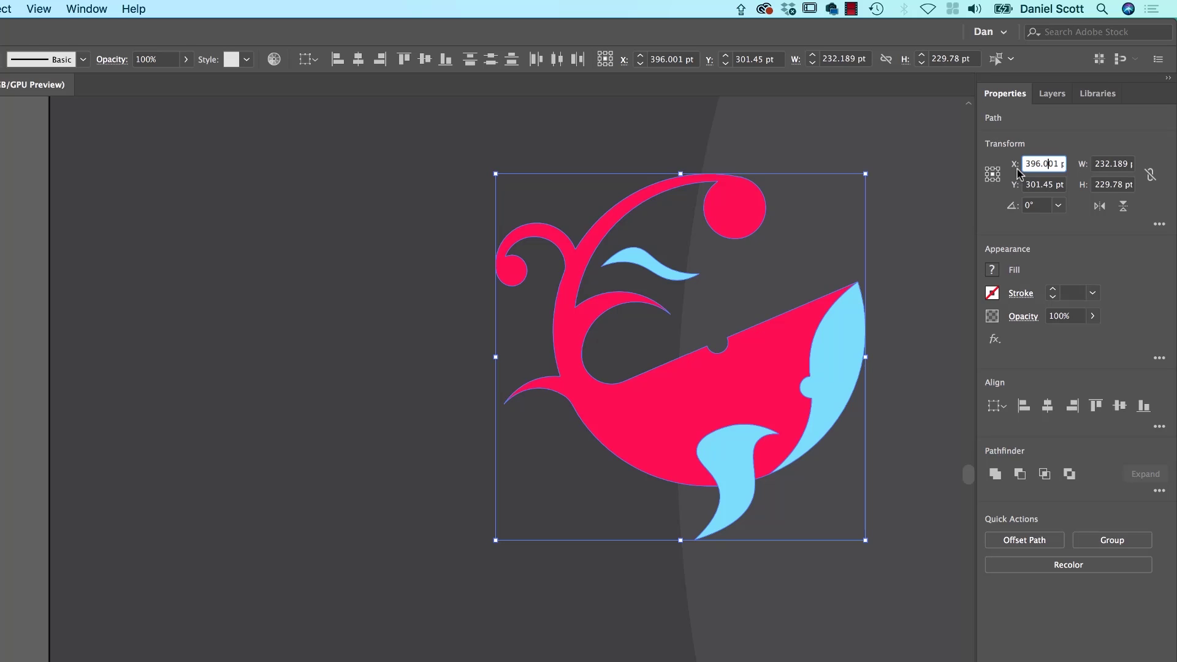
{"action": "type", "text": "397"}
{"action": "key", "text": "Return"}
{"action": "key", "text": "Up"}
{"action": "key", "text": "Up"}
{"action": "key", "text": "Up"}
{"action": "key", "text": "Up"}
{"action": "key", "text": "Up"}
{"action": "key", "text": "Up"}
{"action": "key", "text": "Up"}
{"action": "key", "text": "Up"}
{"action": "key", "text": "Up"}
{"action": "key", "text": "Up"}
{"action": "key", "text": "Up"}
{"action": "key", "text": "Up"}
{"action": "key", "text": "Up"}
{"action": "key", "text": "Down"}
{"action": "key", "text": "Down"}
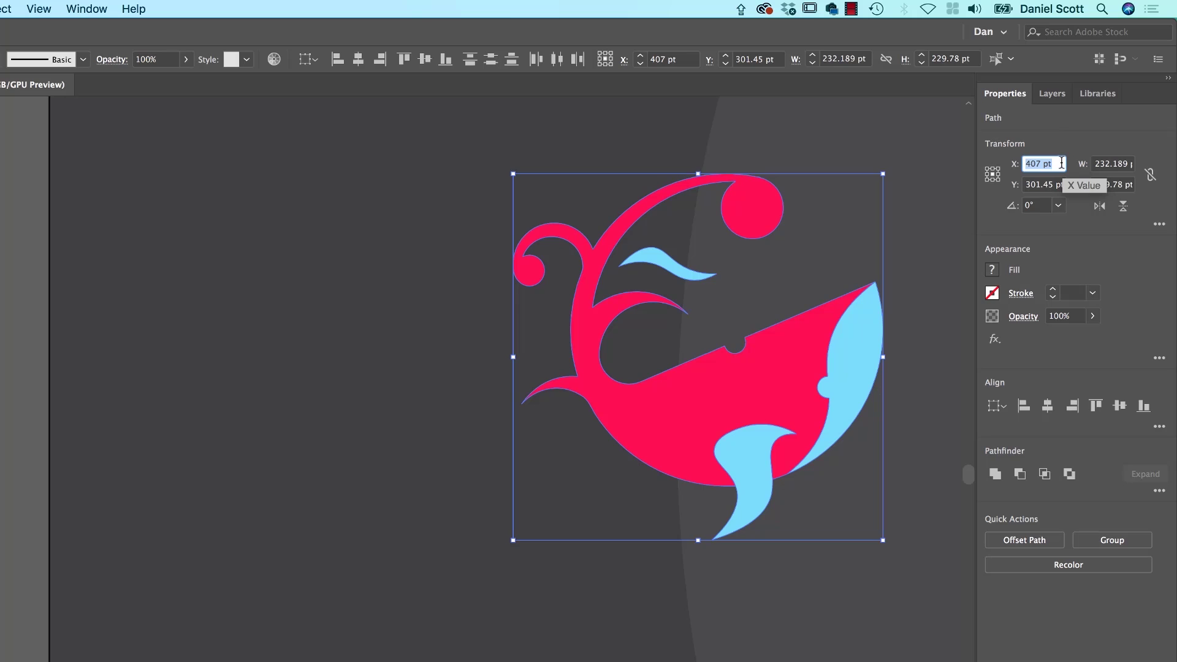
{"action": "key", "text": "shift+Up"}
{"action": "key", "text": "shift+Up"}
{"action": "type", "text": "401"}
{"action": "key", "text": "Return"}
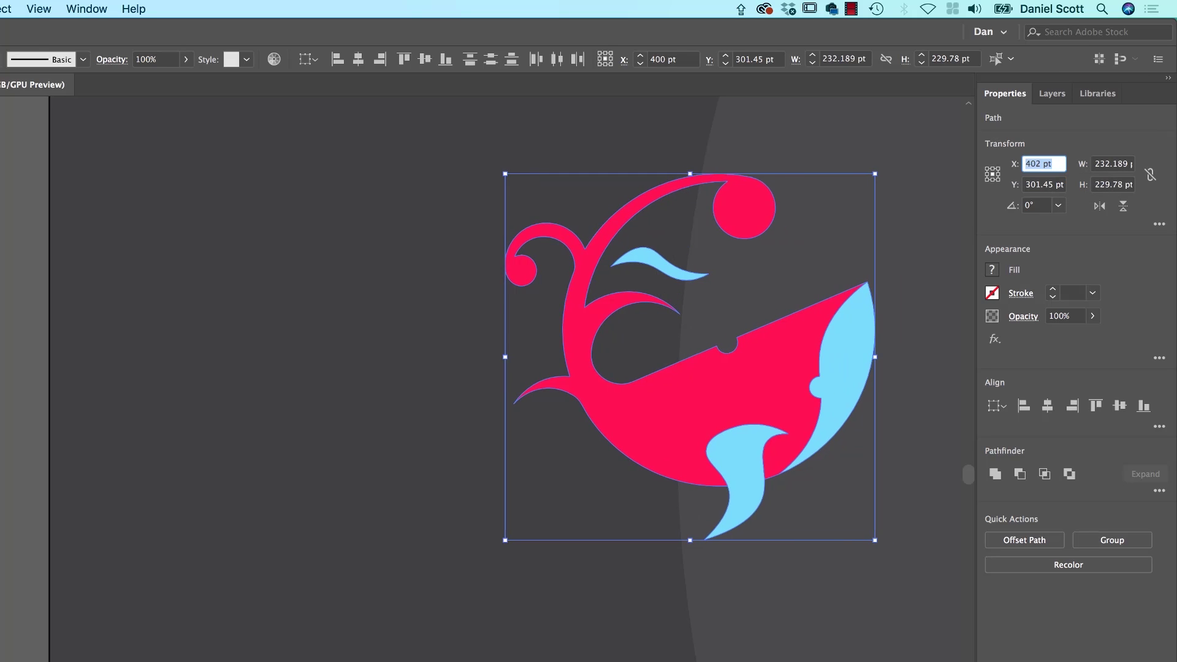
{"action": "key", "text": "super+z"}
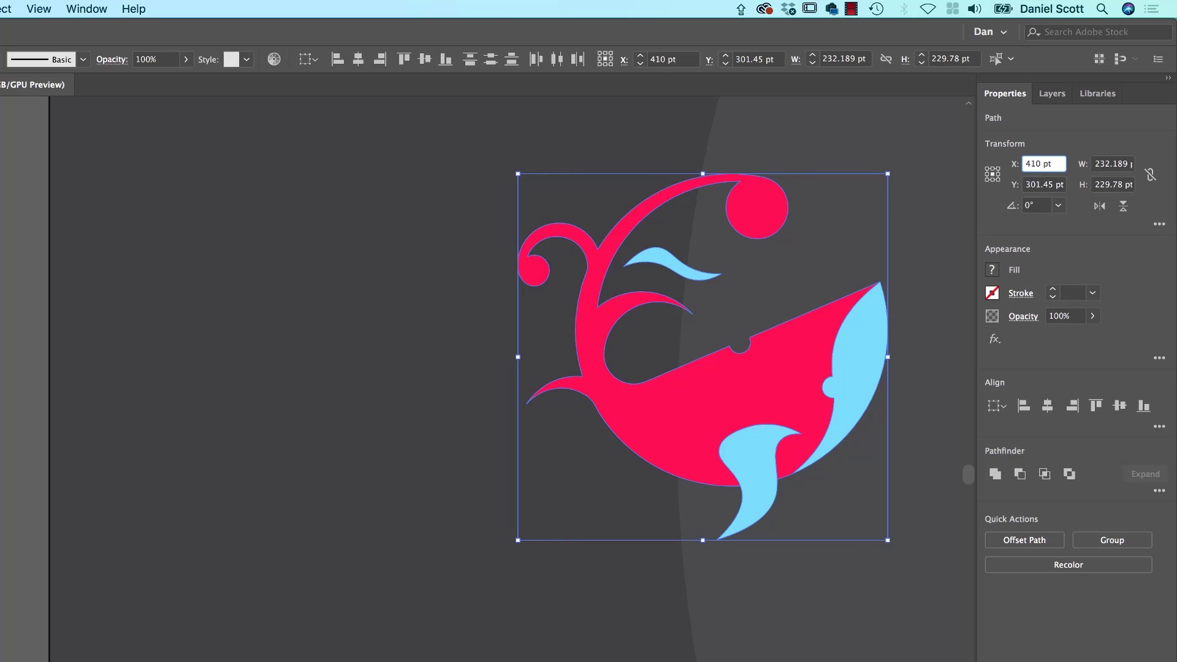
Step the whale's Rotate value up until it reads 310°.
{"action": "left_click", "coordinate": [1047, 208]}
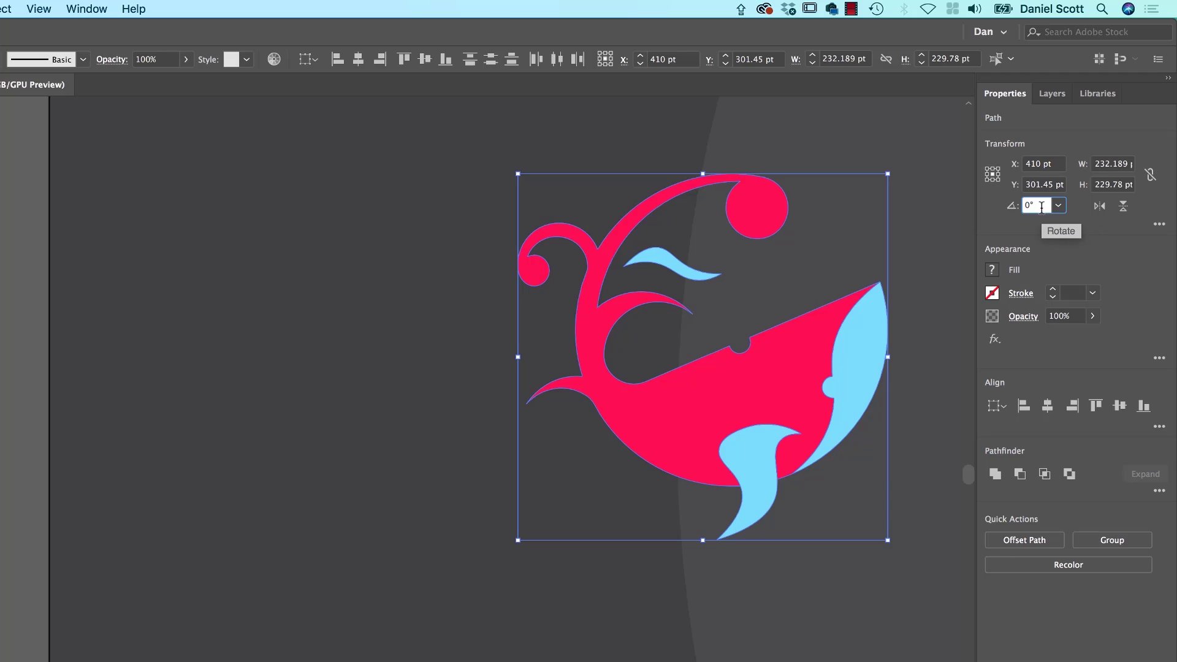
{"action": "key", "text": "Up"}
{"action": "key", "text": "Up"}
{"action": "key", "text": "Up"}
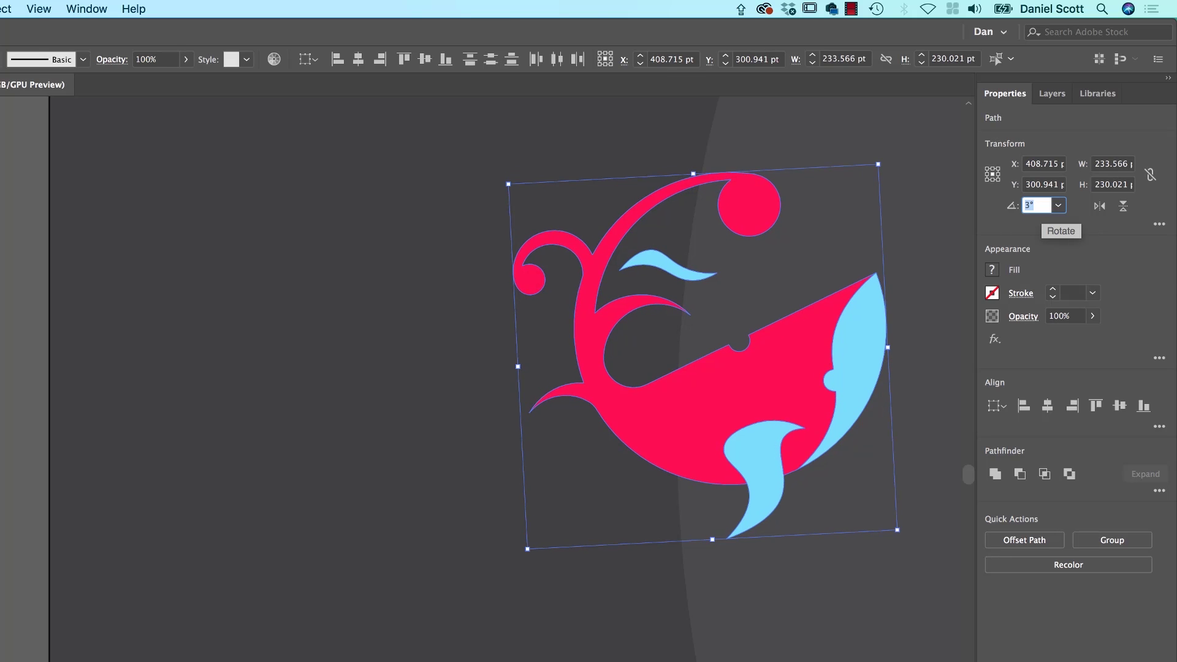
{"action": "key", "text": "Up"}
{"action": "key", "text": "shift+Up"}
{"action": "key", "text": "shift+Up"}
{"action": "key", "text": "shift+Up"}
{"action": "key", "text": "shift+Up"}
{"action": "key", "text": "shift+Up"}
{"action": "key", "text": "shift+Up"}
{"action": "key", "text": "shift+Up"}
{"action": "key", "text": "shift+Up"}
{"action": "key", "text": "shift+Up"}
{"action": "key", "text": "shift+Up"}
{"action": "key", "text": "shift+Up"}
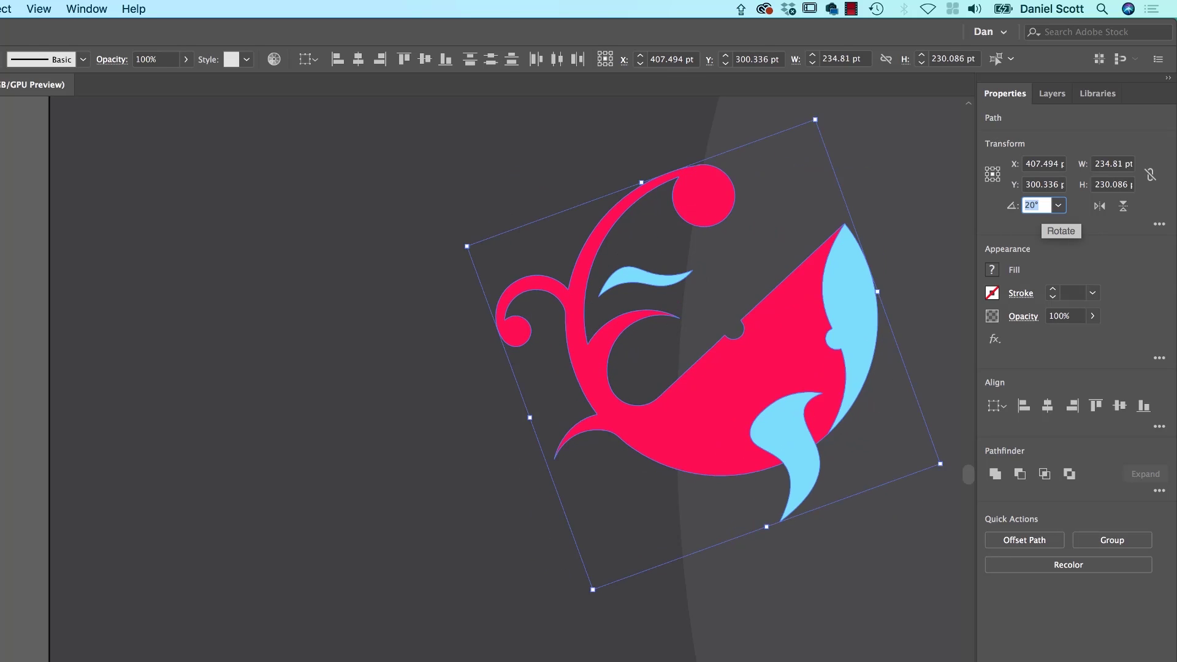
{"action": "key", "text": "shift+Up"}
{"action": "key", "text": "shift+Up"}
{"action": "key", "text": "shift+Up"}
{"action": "key", "text": "shift+Up"}
{"action": "key", "text": "shift+Up"}
{"action": "key", "text": "shift+Up"}
{"action": "key", "text": "shift+Up"}
{"action": "key", "text": "shift+Up"}
{"action": "key", "text": "shift+Up"}
{"action": "key", "text": "shift+Up"}
{"action": "key", "text": "shift+Up"}
{"action": "key", "text": "shift+Up"}
{"action": "key", "text": "shift+Up"}
{"action": "key", "text": "shift+Up"}
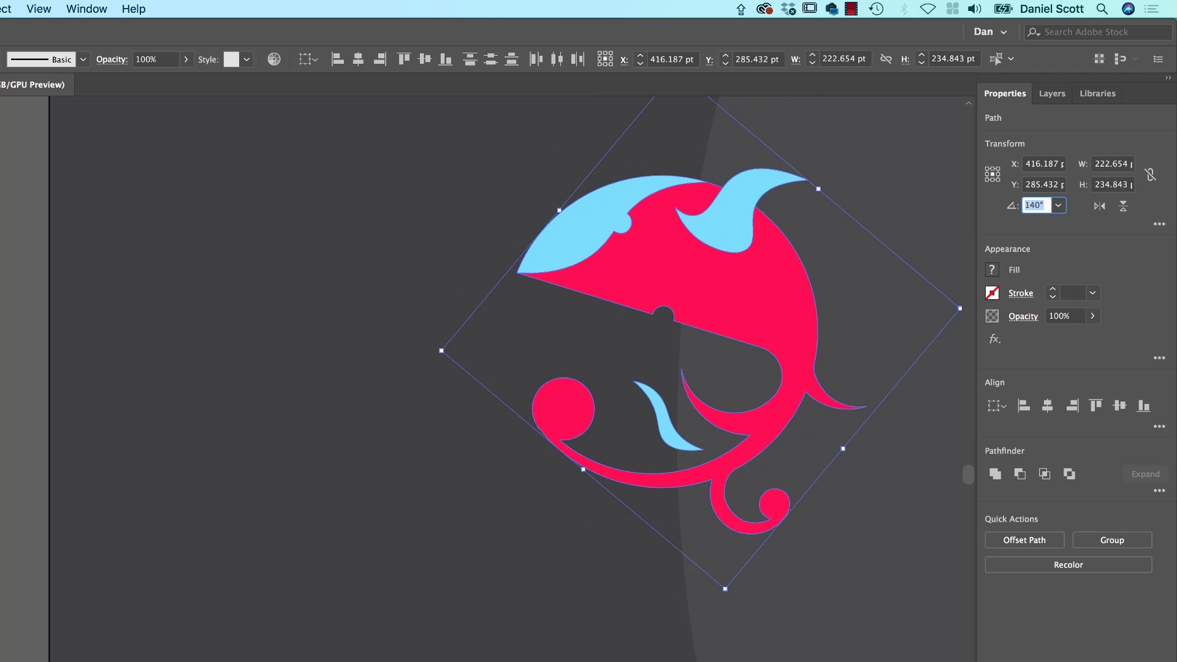
{"action": "key", "text": "shift+Up"}
{"action": "key", "text": "shift+Up"}
{"action": "key", "text": "shift+Up"}
{"action": "key", "text": "shift+Up"}
{"action": "key", "text": "shift+Up"}
{"action": "key", "text": "shift+Up"}
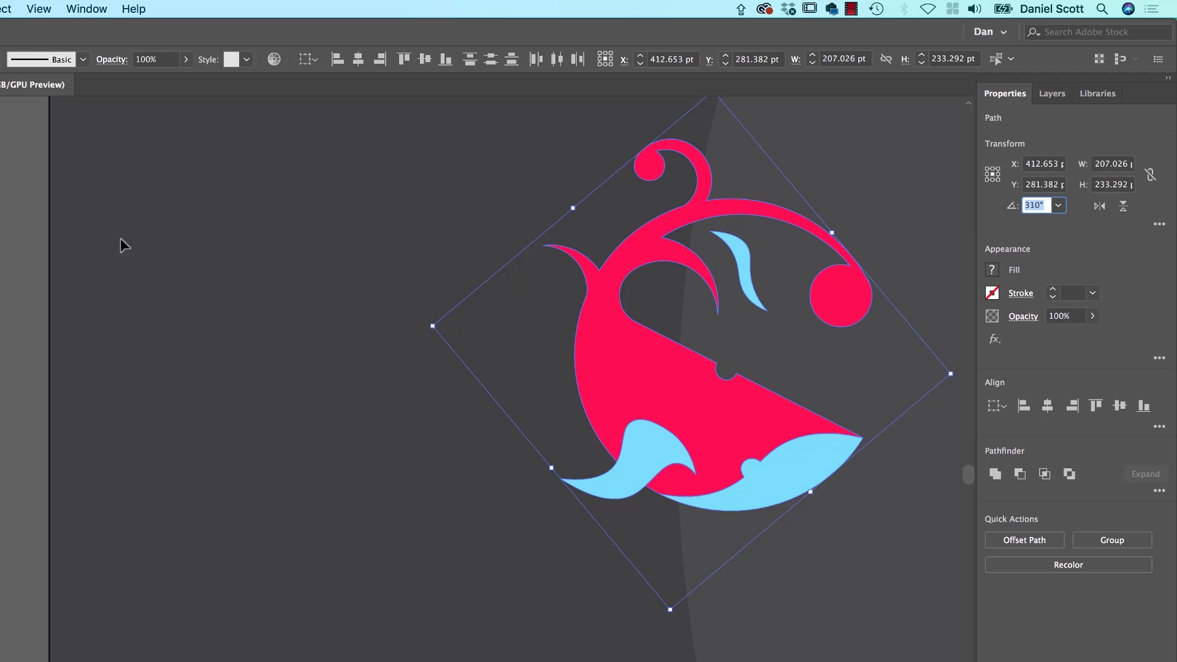
Select the whale and try 1 pt arrow-key nudges, ending one step further left.
{"action": "left_click_drag", "start_coordinate": [436, 137], "coordinate": [891, 548]}
{"action": "key", "text": "Left"}
{"action": "key", "text": "Left"}
{"action": "key", "text": "Left"}
{"action": "key", "text": "Left"}
{"action": "key", "text": "Left"}
{"action": "key", "text": "Left"}
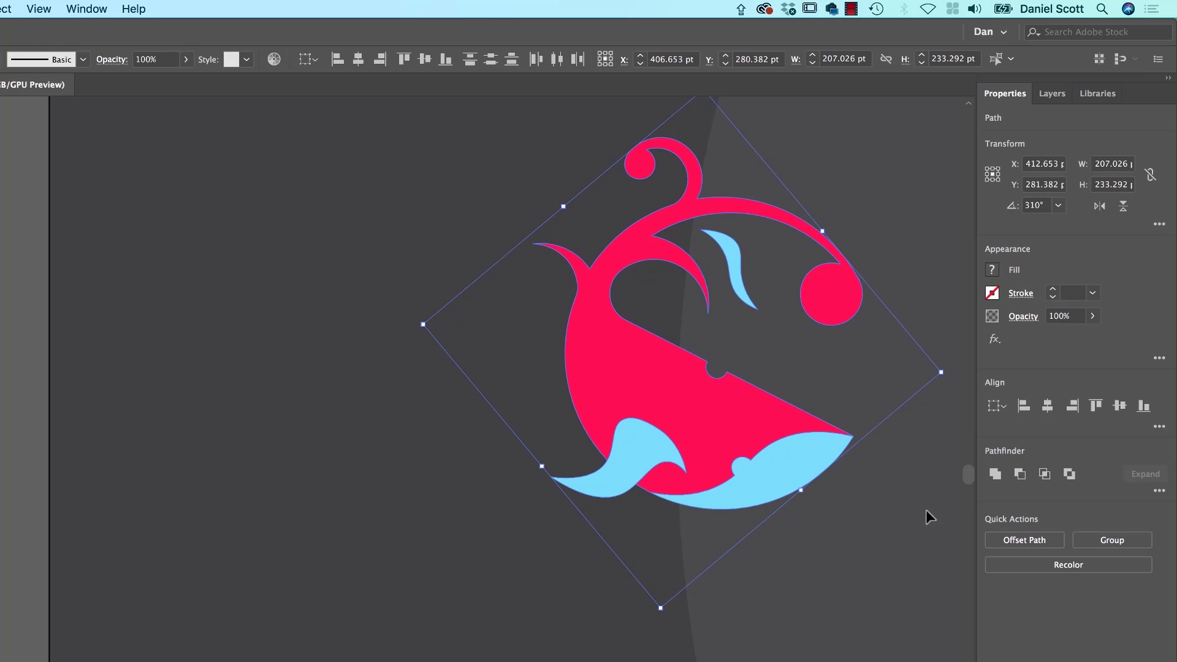
{"action": "key", "text": "Up"}
{"action": "key", "text": "Down"}
{"action": "key", "text": "Down"}
{"action": "key", "text": "Down"}
{"action": "key", "text": "Down"}
{"action": "key", "text": "Down"}
{"action": "key", "text": "Down"}
{"action": "key", "text": "Down"}
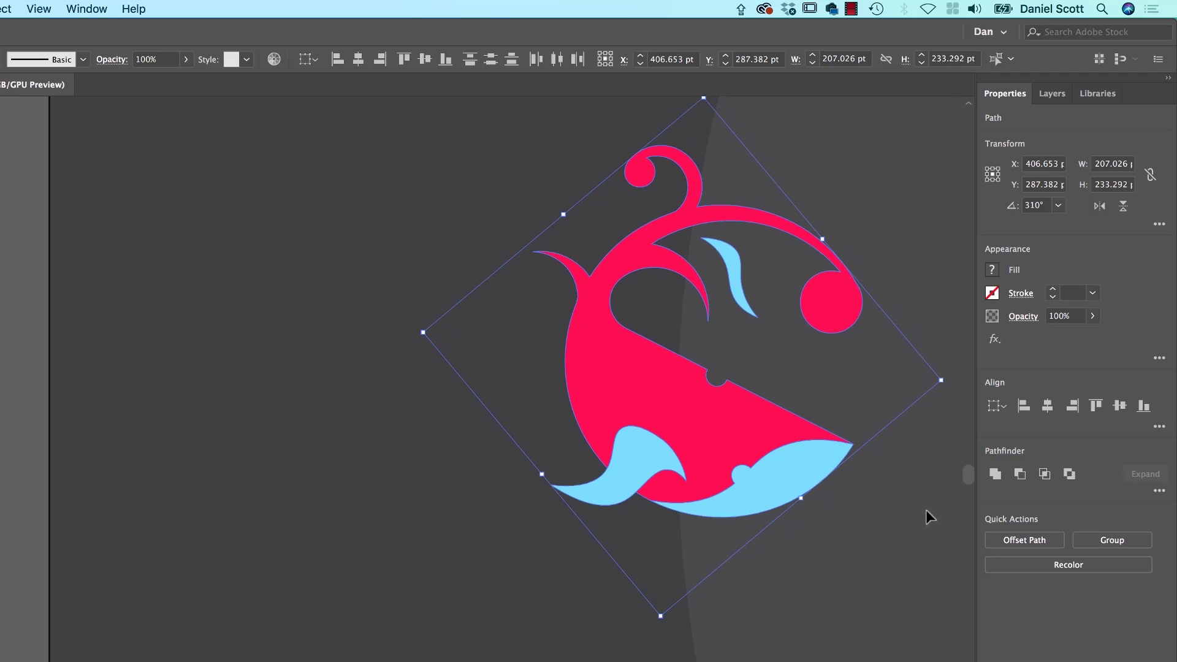
{"action": "key", "text": "Right"}
{"action": "key", "text": "Right"}
{"action": "key", "text": "Down"}
{"action": "key", "text": "Down"}
{"action": "key", "text": "Down"}
{"action": "key", "text": "Right"}
{"action": "key", "text": "Right"}
{"action": "key", "text": "Up"}
{"action": "key", "text": "Up"}
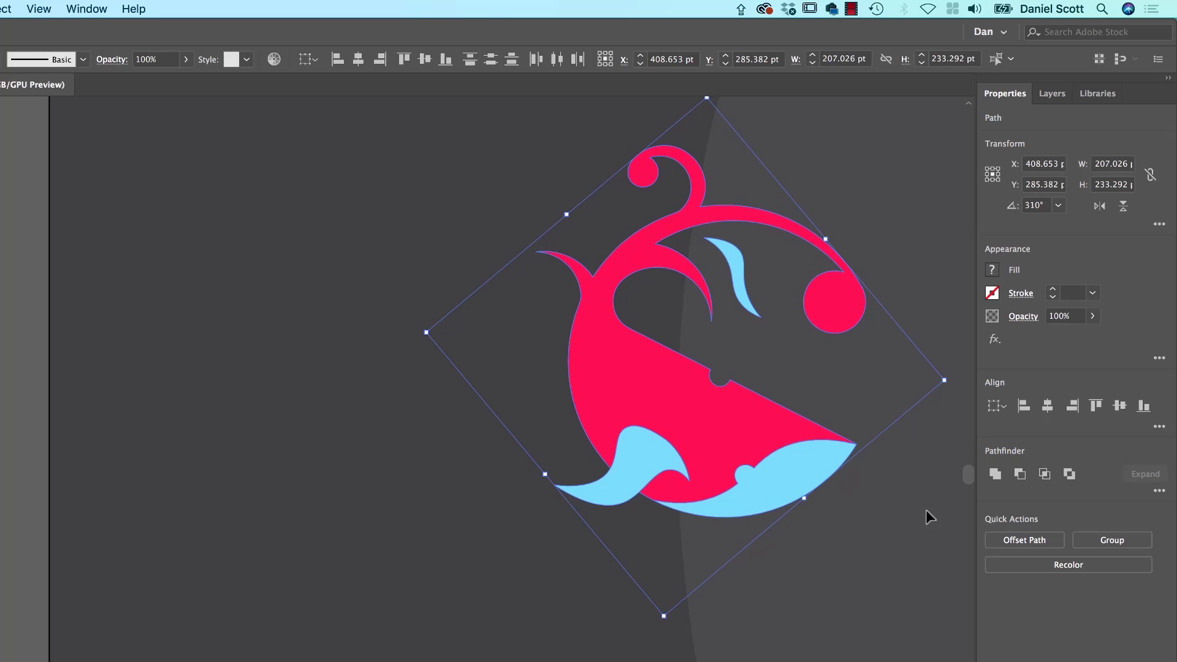
{"action": "key", "text": "Left"}
Set the Keyboard Increment to 0.1 pt in the Properties panel.
{"action": "left_click", "coordinate": [892, 509]}
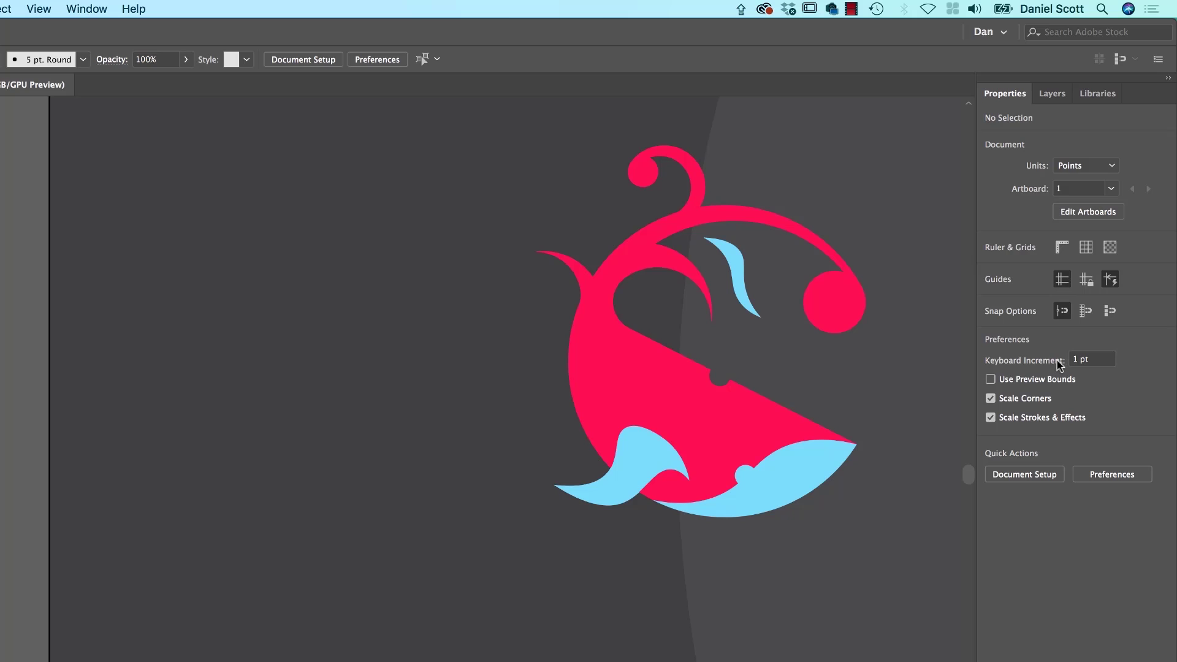
{"action": "left_click", "coordinate": [1100, 360]}
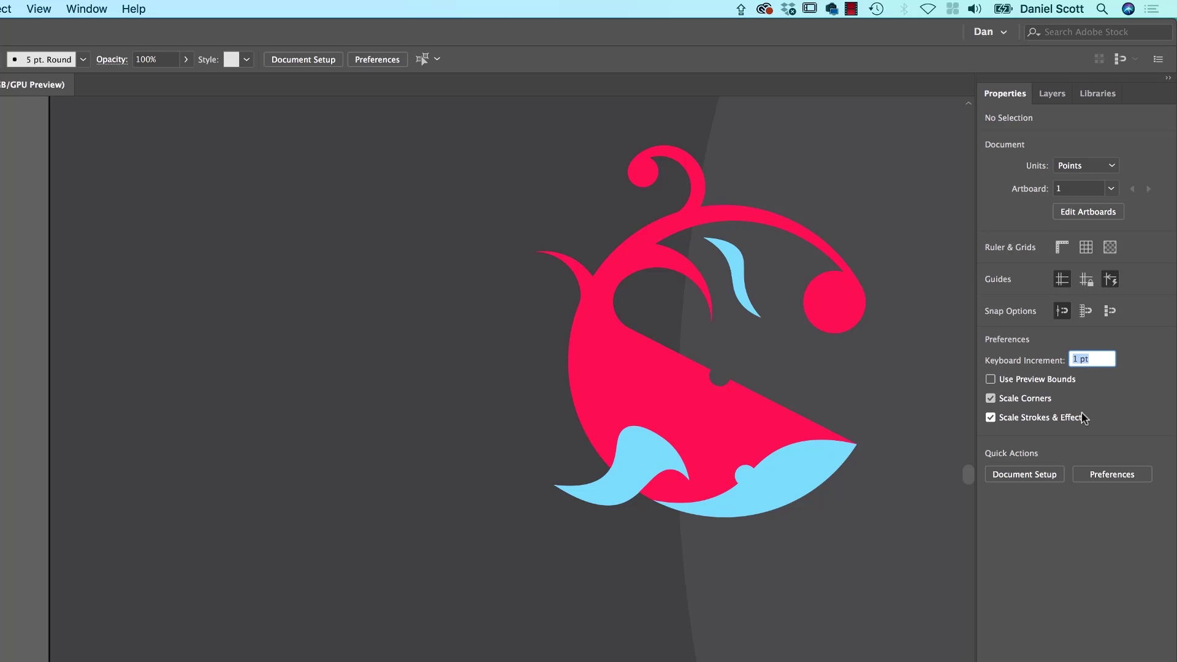
{"action": "type", "text": ".1"}
{"action": "key", "text": "Return"}
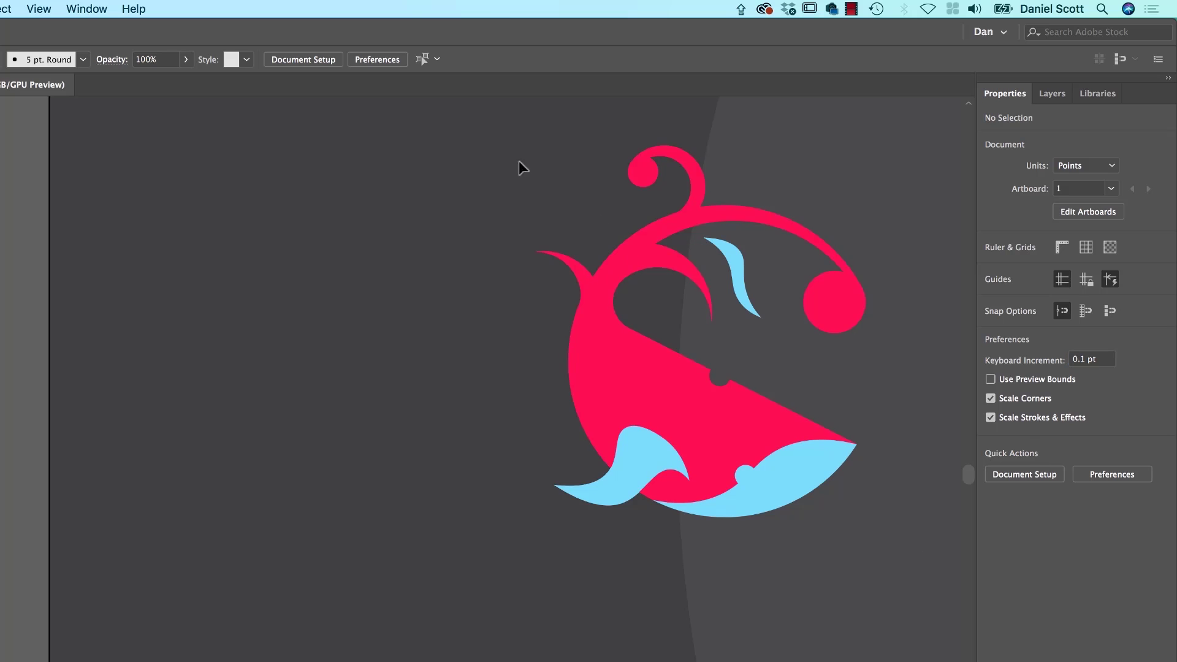
{"action": "left_click", "coordinate": [505, 163]}
Nudge the whale left in fine and Shift-sized steps to X 380.053 pt, Y 284.482 pt.
{"action": "left_click_drag", "start_coordinate": [886, 595], "coordinate": [869, 543]}
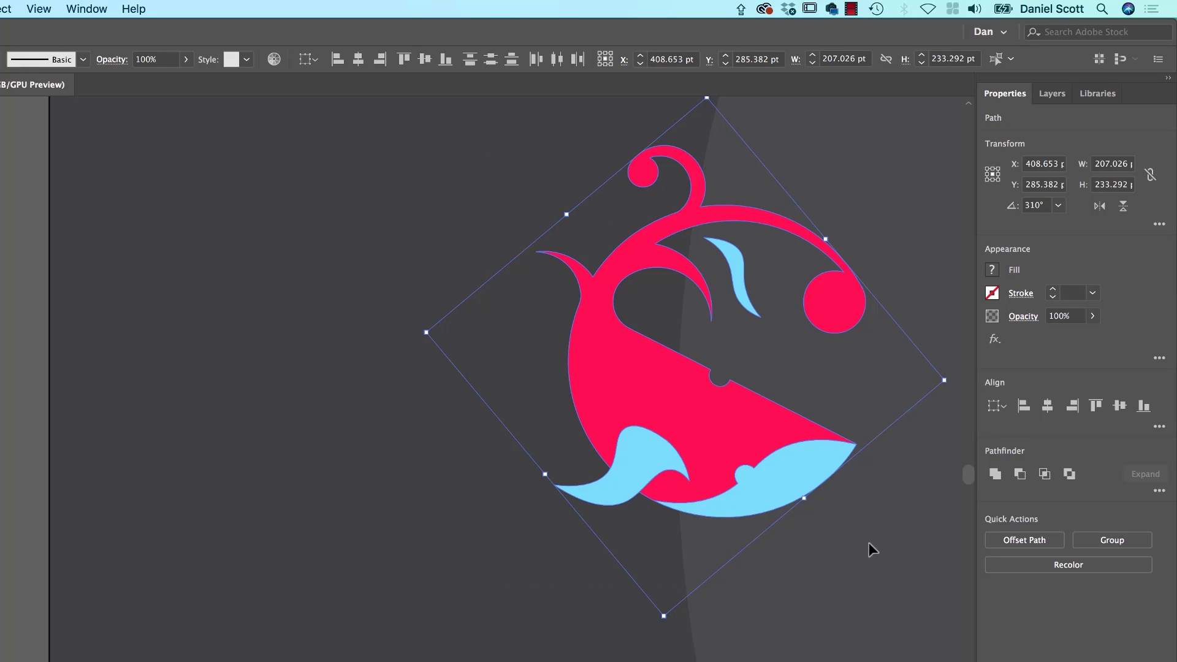
{"action": "key", "text": "Left"}
{"action": "key", "text": "Left"}
{"action": "key", "text": "Left"}
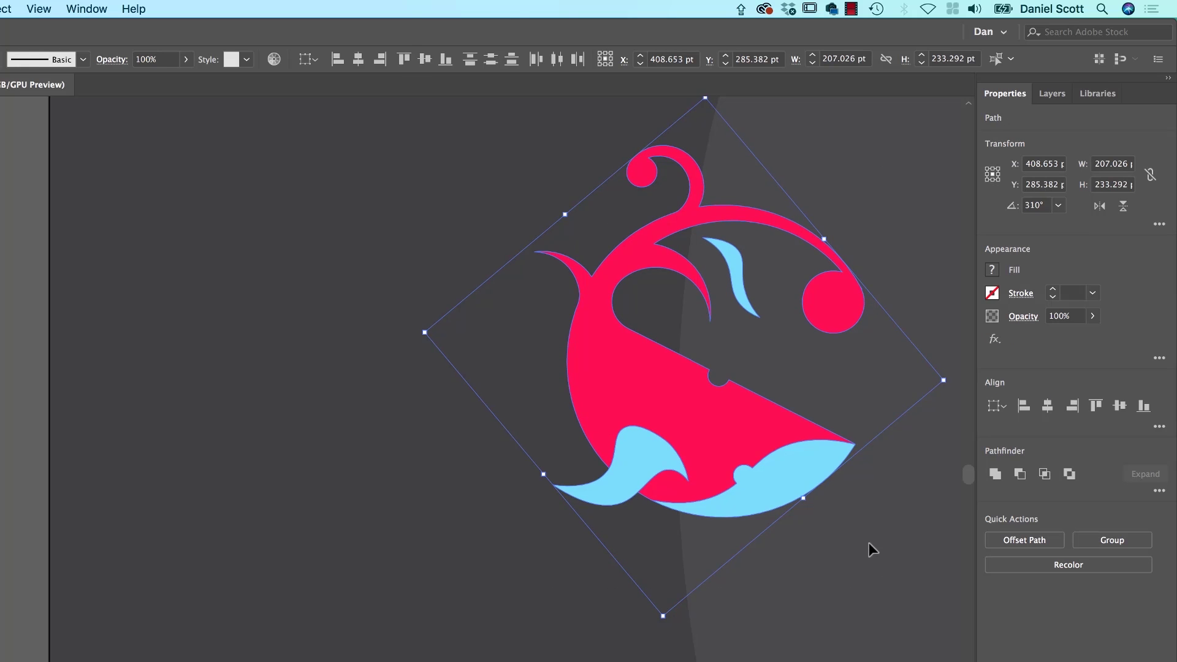
{"action": "key", "text": "Left"}
{"action": "key", "text": "Left"}
{"action": "key", "text": "Left"}
{"action": "key", "text": "Left"}
{"action": "key", "text": "Left"}
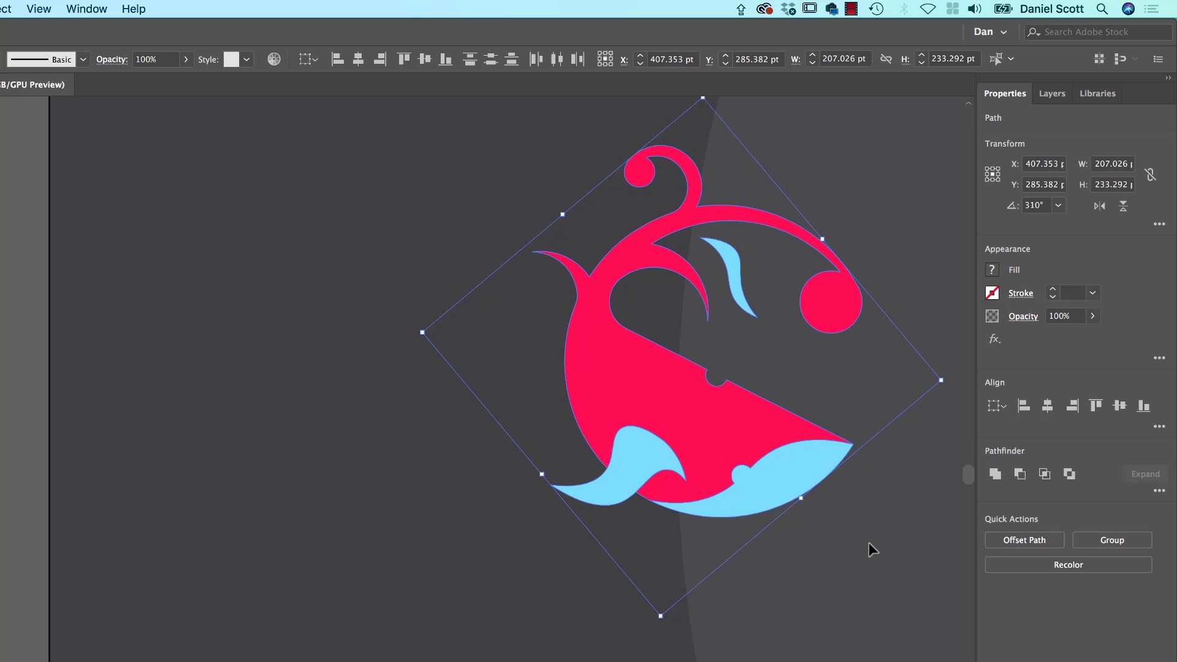
{"action": "key", "text": "Left"}
{"action": "key", "text": "Left"}
{"action": "key", "text": "Left"}
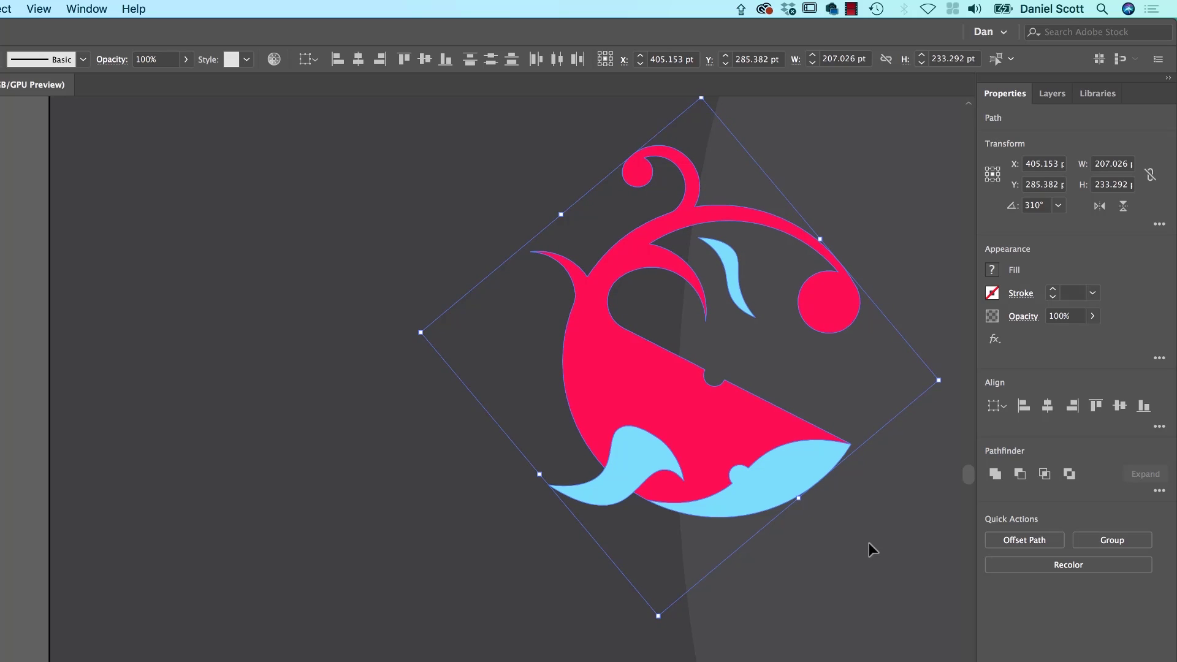
{"action": "key", "text": "Left"}
{"action": "key", "text": "Left"}
{"action": "key", "text": "Left"}
{"action": "key", "text": "Left"}
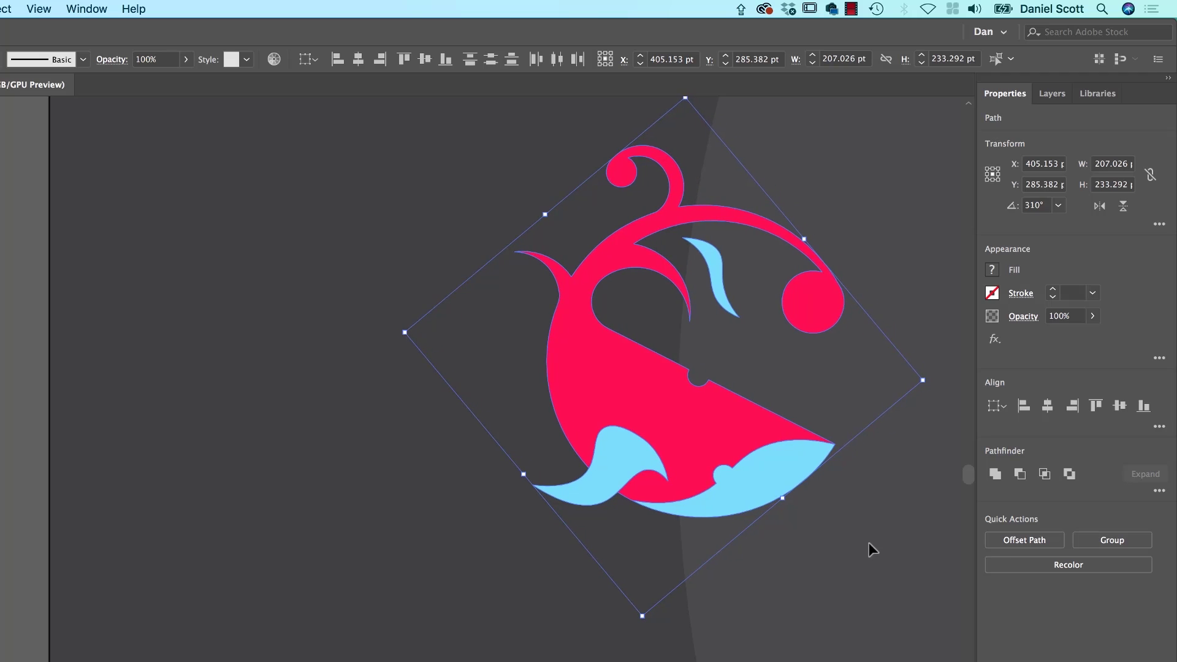
{"action": "key", "text": "Left"}
{"action": "key", "text": "Left"}
{"action": "key", "text": "Left"}
{"action": "key", "text": "Left"}
{"action": "key", "text": "Left"}
{"action": "key", "text": "Left"}
{"action": "key", "text": "Left"}
{"action": "key", "text": "Left"}
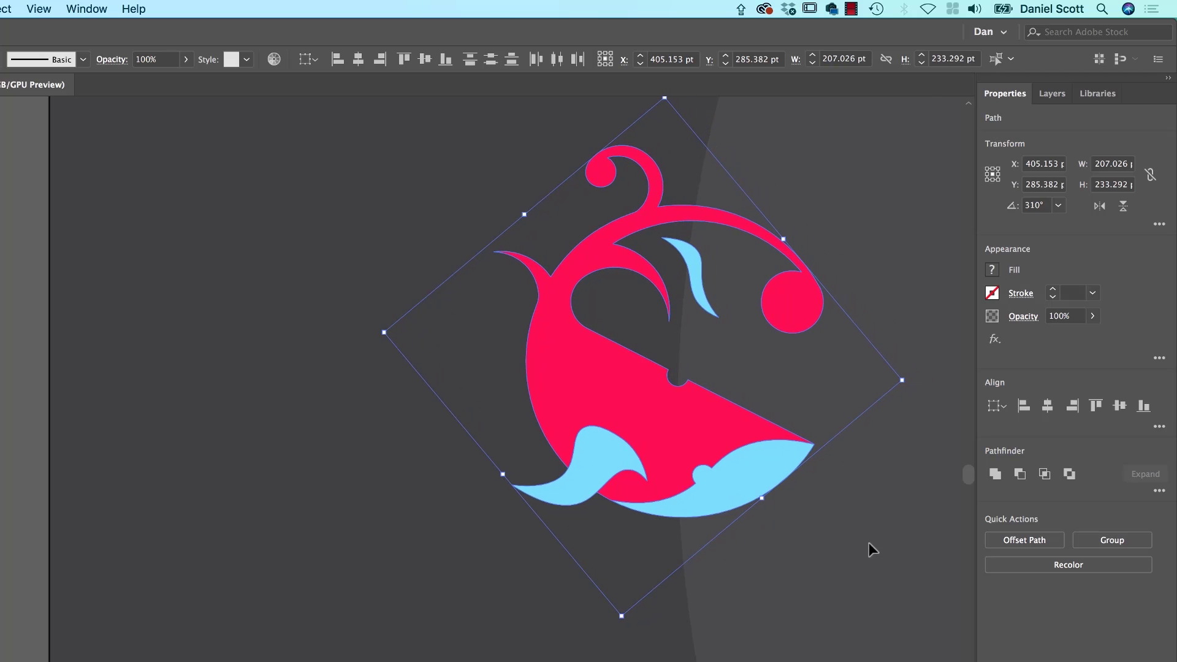
{"action": "key", "text": "Left"}
{"action": "key", "text": "Left"}
{"action": "key", "text": "Left"}
{"action": "key", "text": "Left"}
{"action": "key", "text": "Left"}
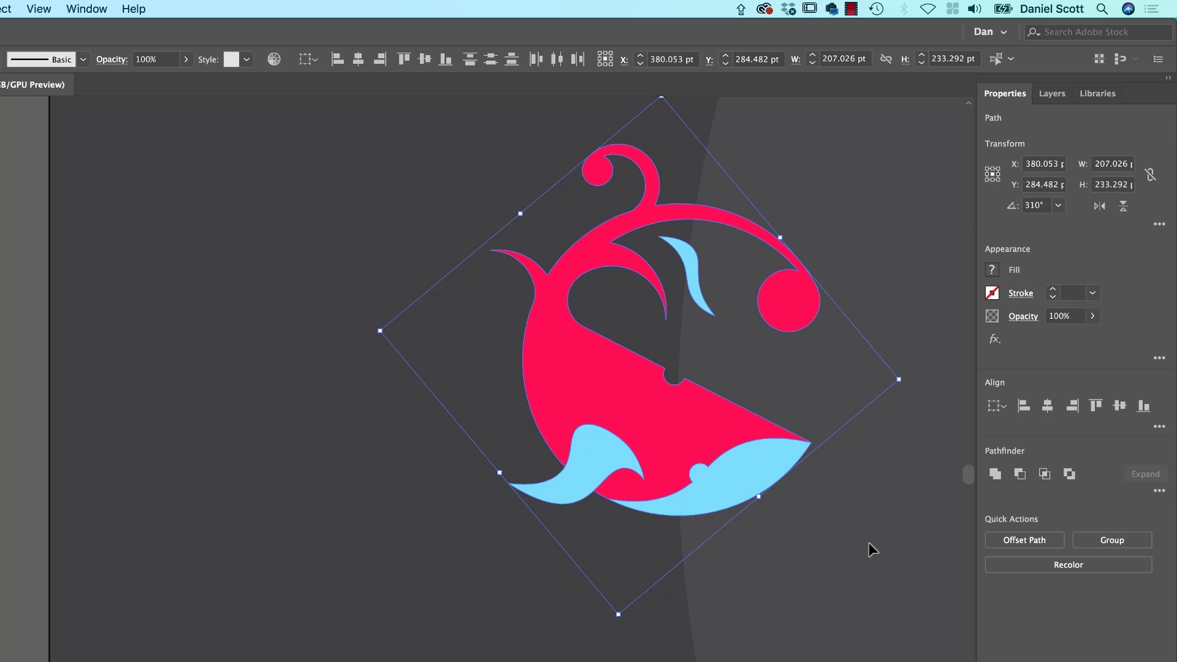
{"action": "left_click", "coordinate": [869, 542]}
{"action": "key", "text": "m"}
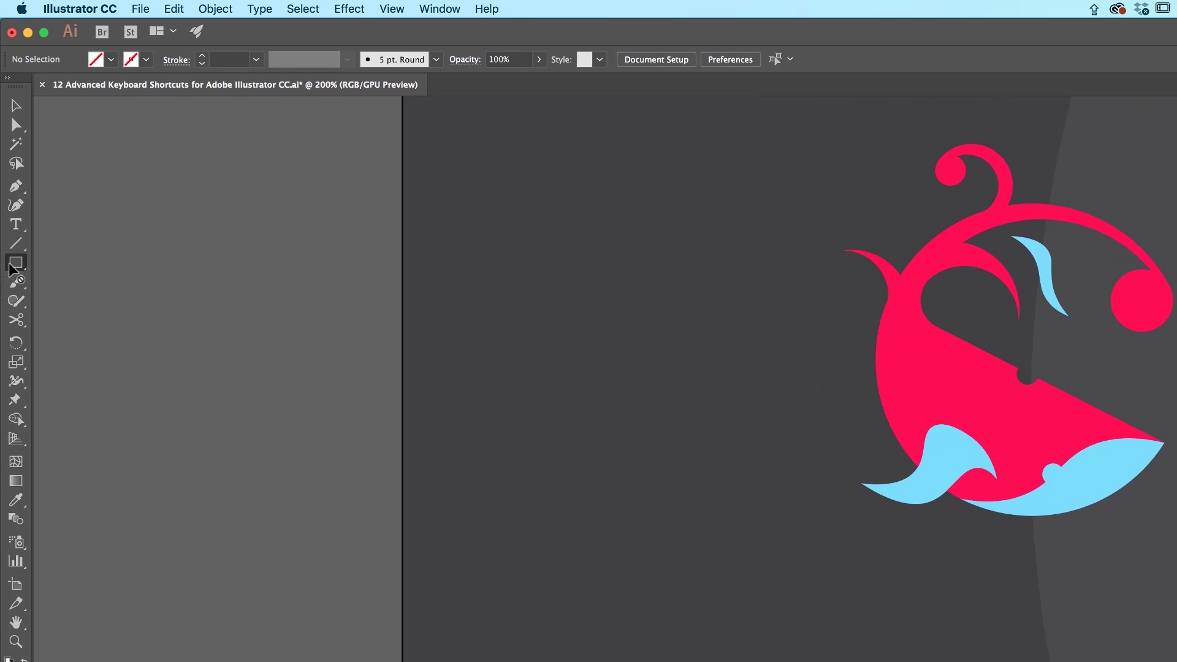
Draw a seven-point star, about 172.6 × 172.2 pt, left of the whale.
{"action": "left_click", "coordinate": [15, 262]}
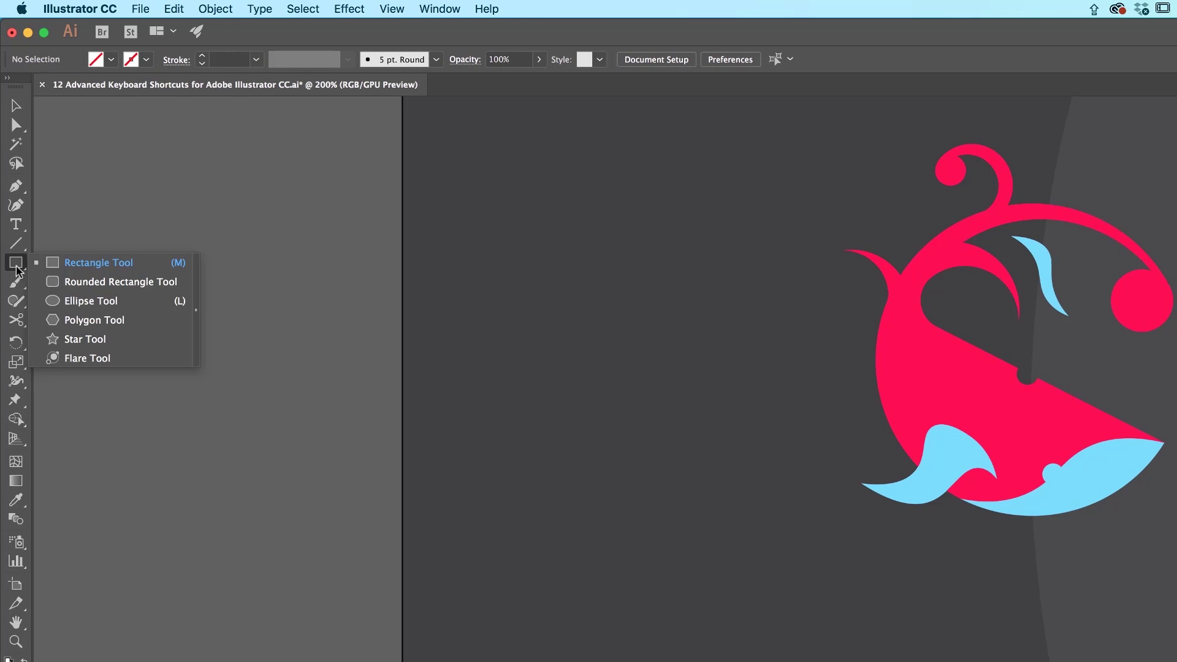
{"action": "left_click", "coordinate": [94, 320]}
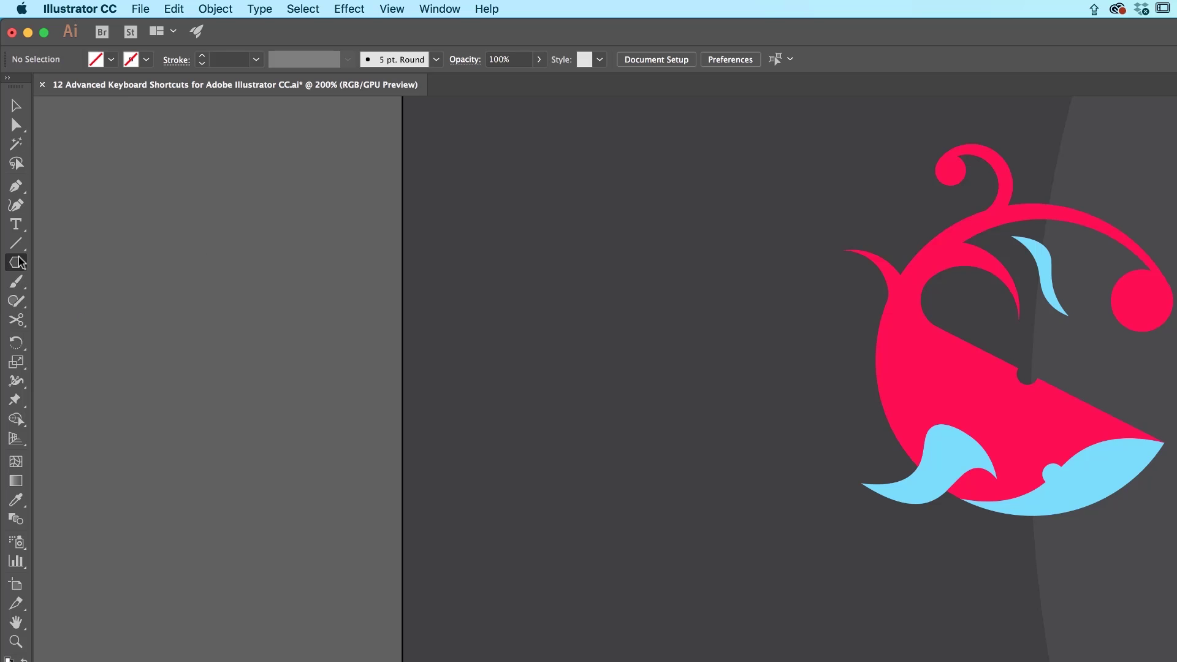
{"action": "left_click_drag", "start_coordinate": [14, 262], "coordinate": [85, 338]}
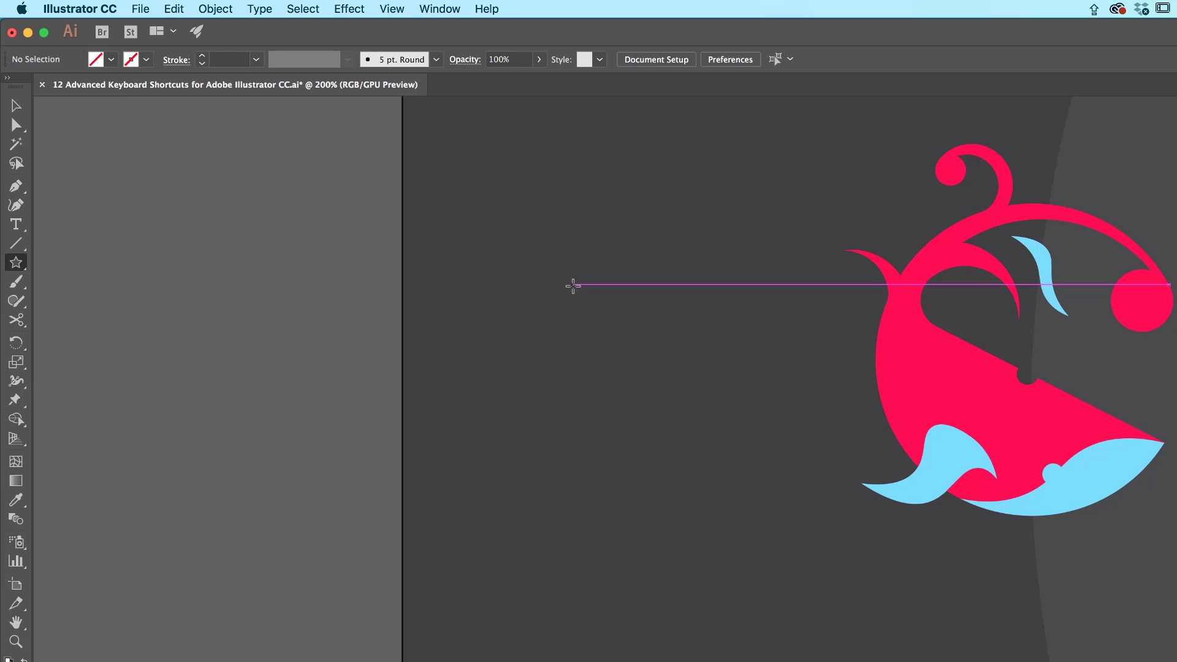
{"action": "left_click_drag", "start_coordinate": [573, 284], "coordinate": [753, 368]}
{"action": "key", "text": "super+z"}
{"action": "left_click_drag", "start_coordinate": [609, 239], "coordinate": [707, 336]}
{"action": "key", "text": "Down"}
{"action": "key", "text": "Down"}
{"action": "key", "text": "Down"}
{"action": "key", "text": "Down"}
{"action": "key", "text": "Down"}
{"action": "key", "text": "Down"}
{"action": "key", "text": "Down"}
{"action": "key", "text": "Down"}
{"action": "key", "text": "Down"}
{"action": "key", "text": "Down"}
{"action": "key", "text": "Down"}
{"action": "key", "text": "Down"}
{"action": "key", "text": "Down"}
{"action": "key", "text": "Down"}
{"action": "key", "text": "Down"}
{"action": "key", "text": "Down"}
{"action": "key", "text": "Down"}
{"action": "key", "text": "Down"}
{"action": "key", "text": "Down"}
{"action": "key", "text": "Down"}
{"action": "key", "text": "Down"}
{"action": "key", "text": "Down"}
{"action": "key", "text": "Down"}
{"action": "key", "text": "Down"}
{"action": "key", "text": "Down"}
{"action": "key", "text": "Down"}
{"action": "key", "text": "Down"}
{"action": "key", "text": "Down"}
{"action": "key", "text": "Down"}
{"action": "key", "text": "Down"}
{"action": "key", "text": "Down"}
{"action": "key", "text": "Down"}
{"action": "key", "text": "Down"}
{"action": "key", "text": "Down"}
{"action": "key", "text": "Down"}
{"action": "key", "text": "Down"}
{"action": "key", "text": "Down"}
{"action": "key", "text": "Down"}
{"action": "key", "text": "Down"}
{"action": "key", "text": "Down"}
{"action": "key", "text": "Up"}
{"action": "key", "text": "Up"}
{"action": "key", "text": "Up"}
{"action": "key", "text": "Up"}
{"action": "key", "text": "Down"}
{"action": "key", "text": "Down"}
{"action": "key", "text": "Down"}
{"action": "key", "text": "Up"}
{"action": "key", "text": "Up"}
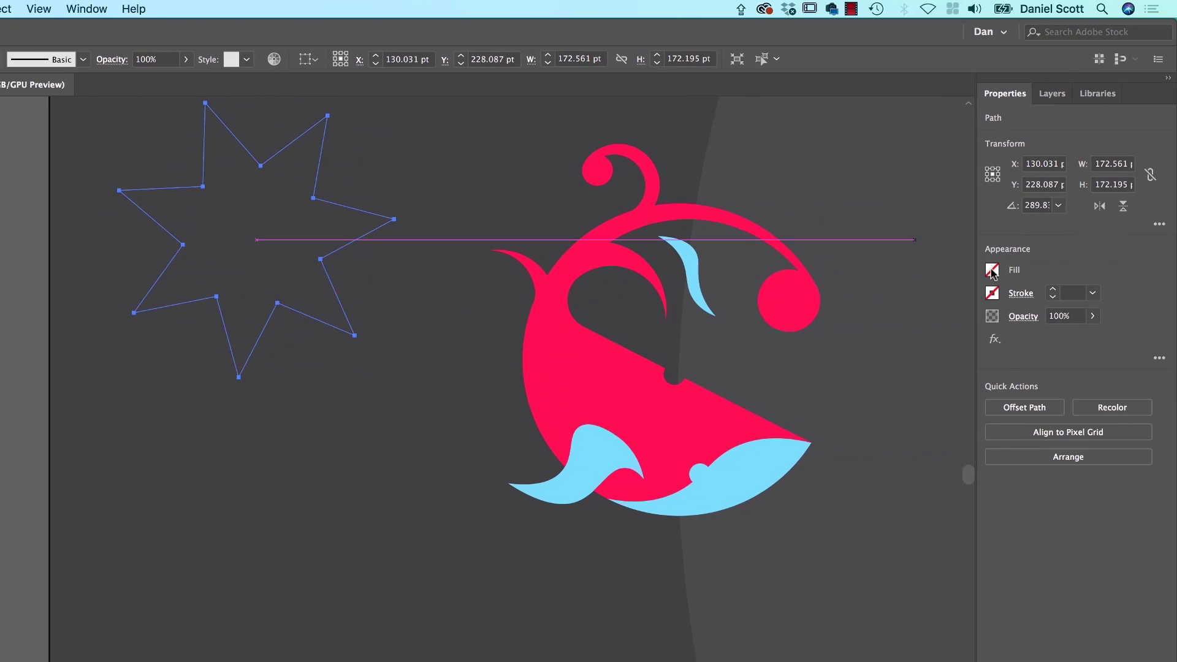
Fill the star with light blue 4aceff.
{"action": "left_click", "coordinate": [991, 270]}
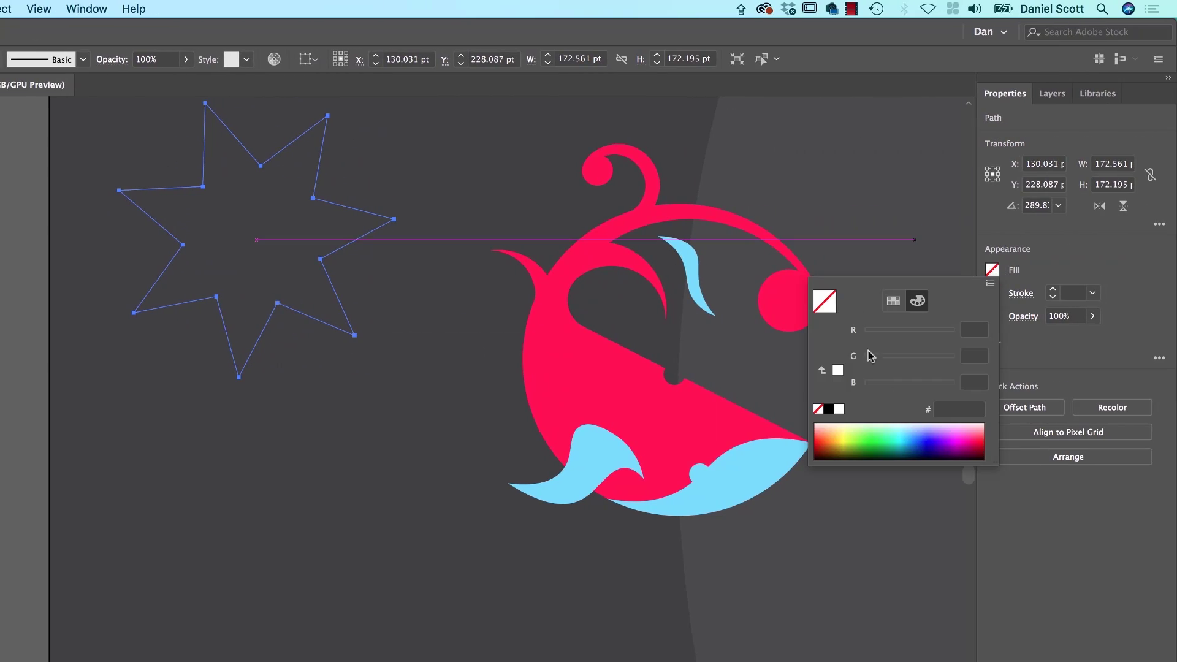
{"action": "left_click", "coordinate": [908, 426]}
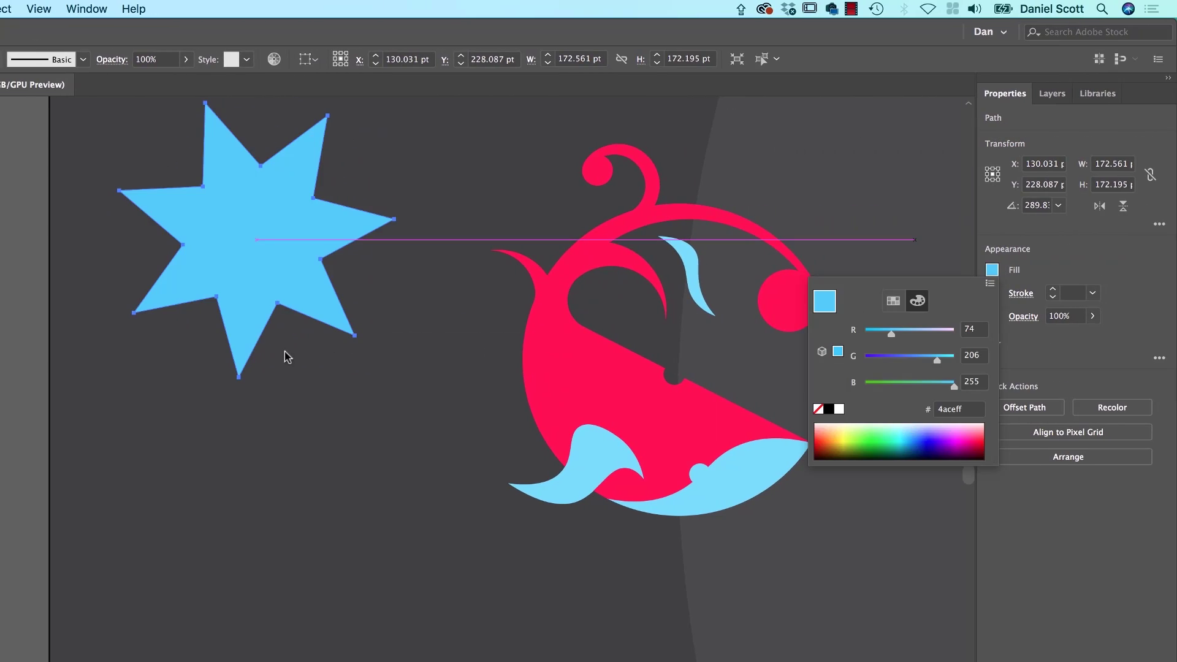
{"action": "left_click", "coordinate": [1054, 280]}
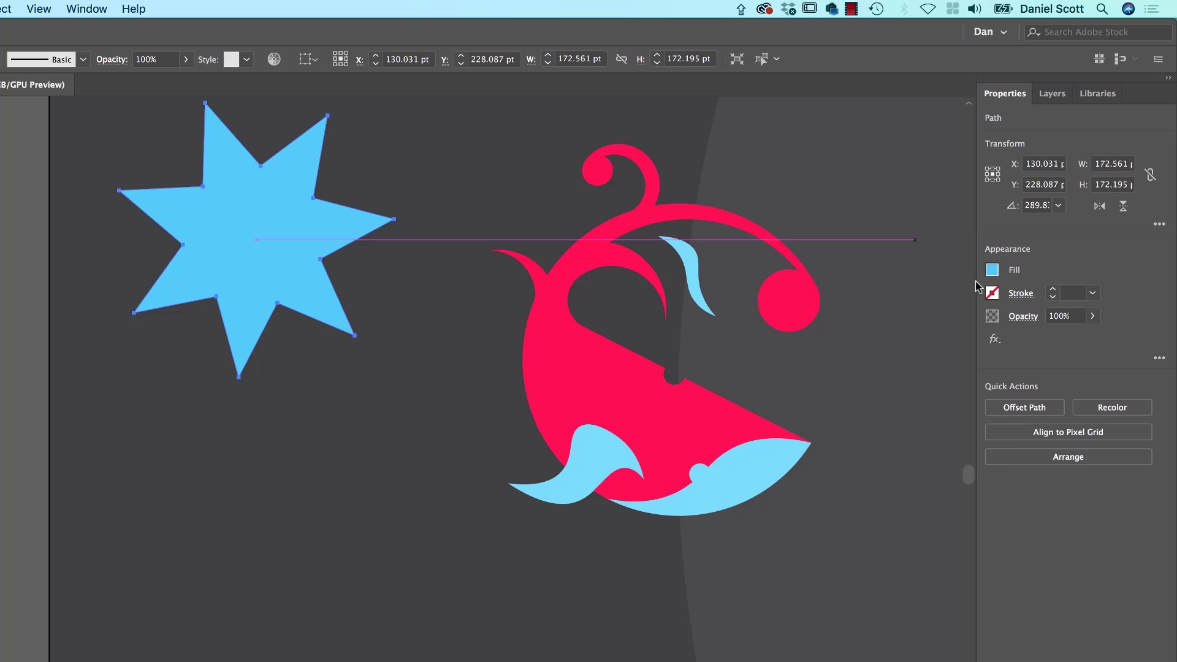
{"action": "key", "text": "super+Tab"}
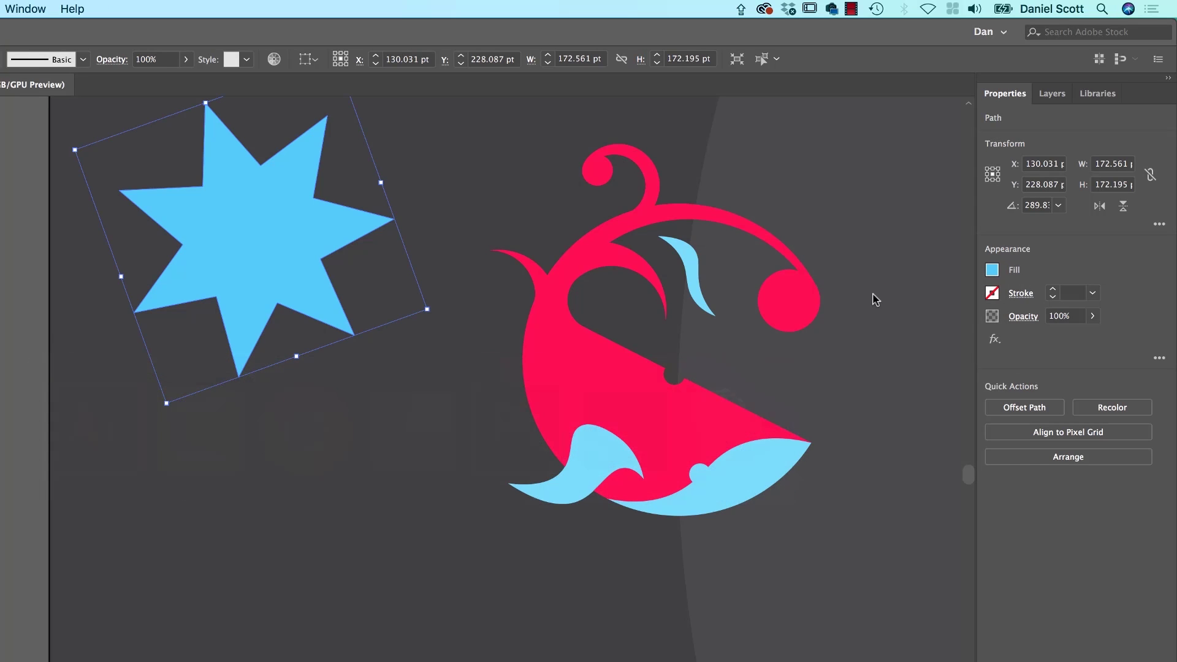
{"action": "key", "text": "super+Tab"}
{"action": "key", "text": "super+Tab"}
{"action": "key", "text": "super+Tab"}
{"action": "key", "text": "super+Tab"}
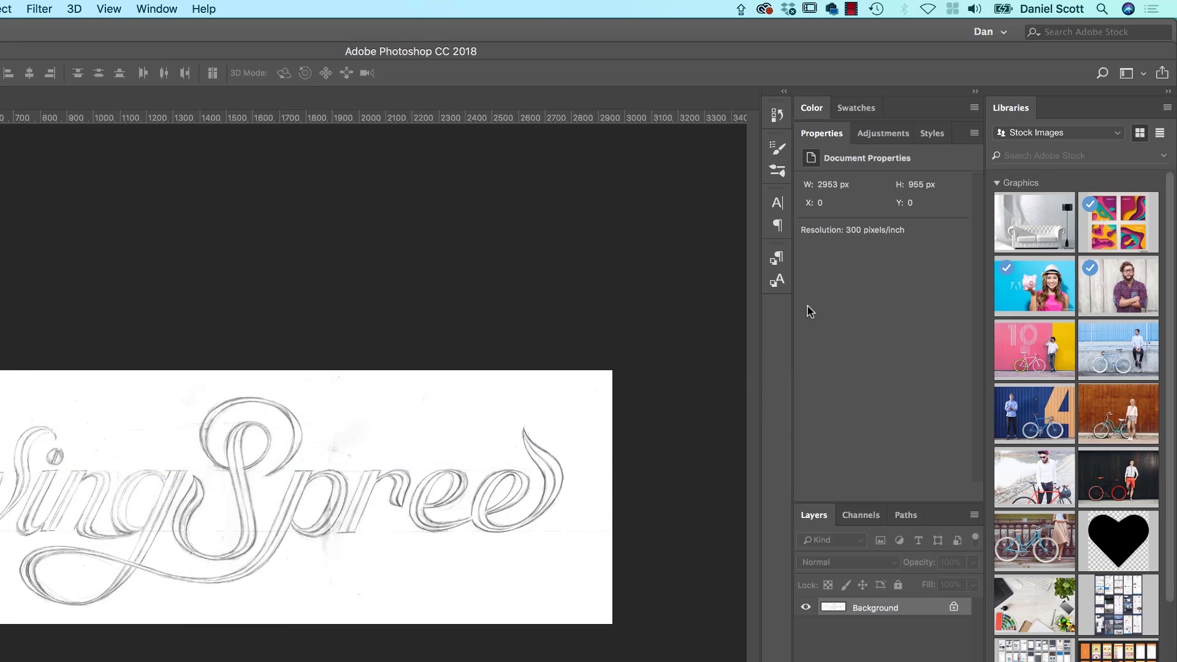
{"action": "key", "text": "super+Tab"}
{"action": "key", "text": "super+Tab"}
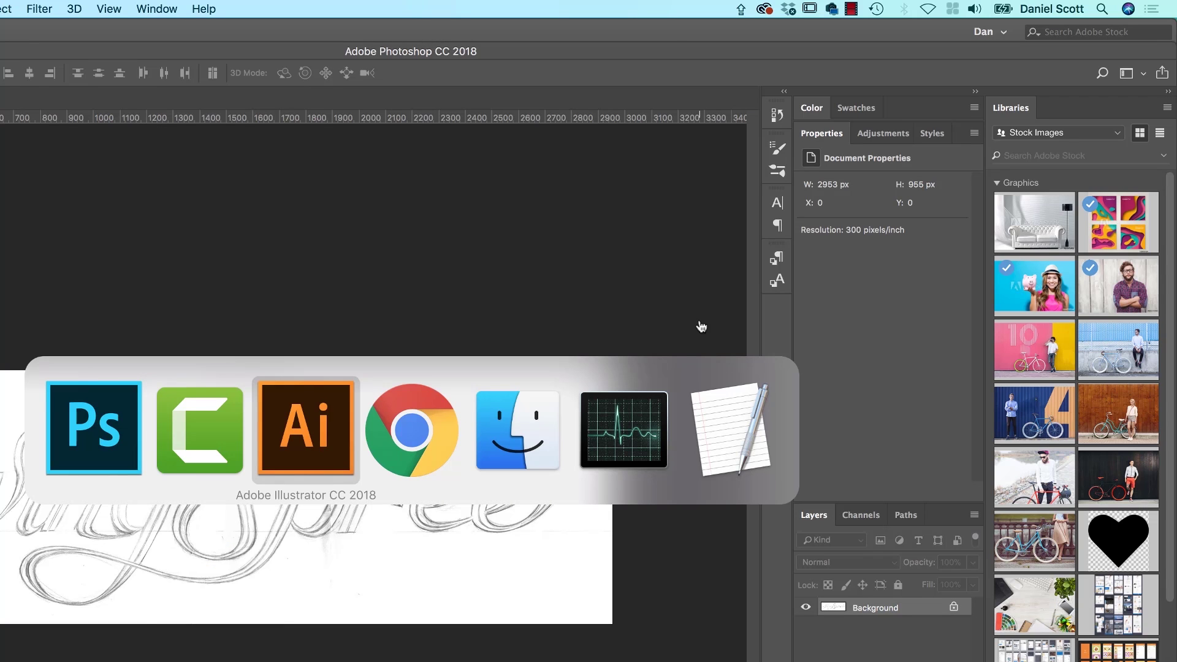
{"action": "key", "text": "super+Tab"}
{"action": "key", "text": "super+Tab"}
{"action": "key", "text": "super+Tab"}
{"action": "key", "text": "super+Tab"}
{"action": "key", "text": "super+Tab"}
{"action": "key", "text": "super+Tab"}
{"action": "key", "text": "super+Tab"}
{"action": "key", "text": "super+Tab"}
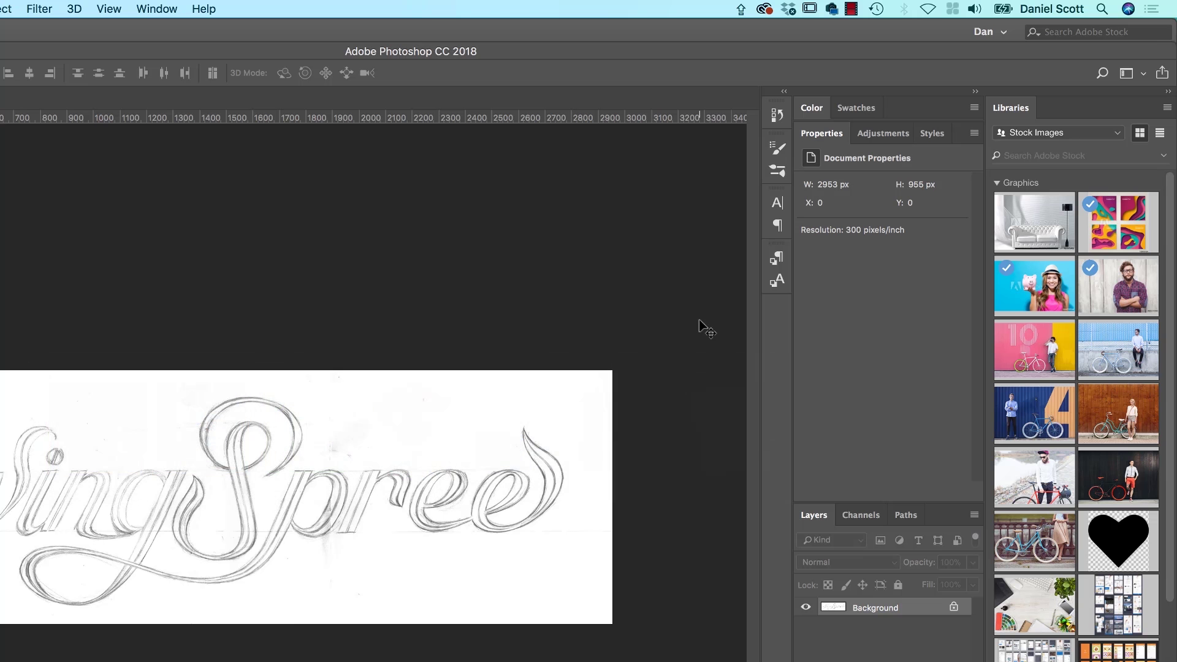
{"action": "key", "text": "super+Tab"}
{"action": "key", "text": "super+Tab"}
{"action": "key", "text": "super+Tab"}
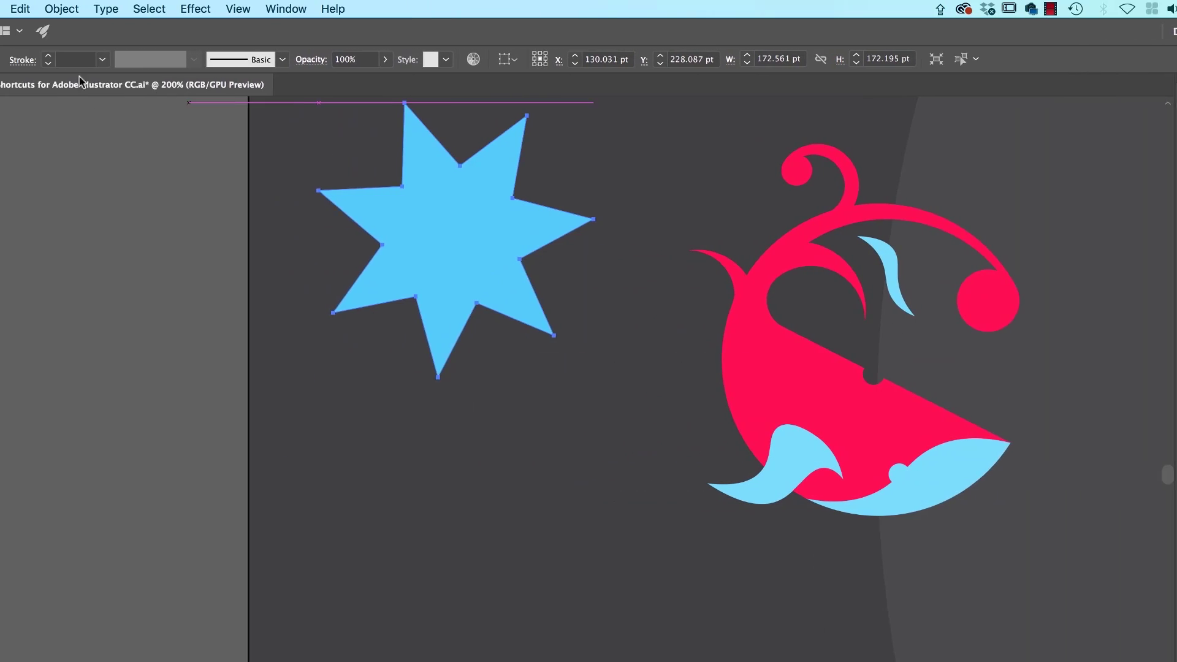
Skip the New Document presets, create blank Untitled-3 with Cmd+Opt+N, and return to the whale file.
{"action": "left_click", "coordinate": [139, 8]}
{"action": "left_click", "coordinate": [158, 28]}
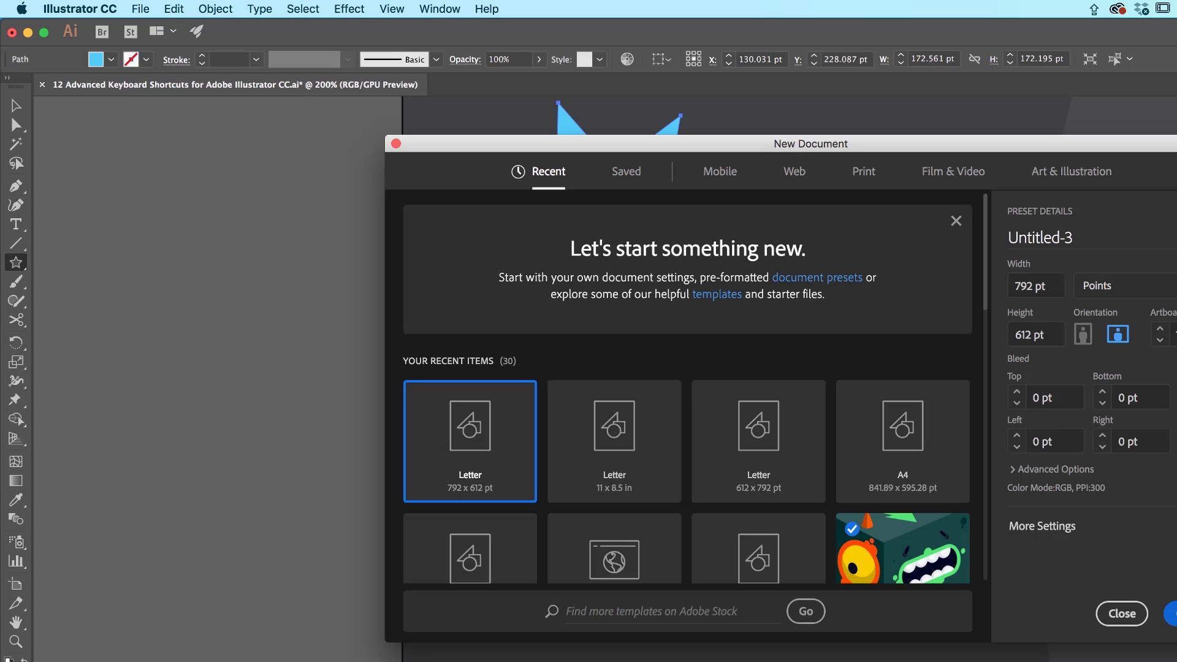
{"action": "left_click", "coordinate": [1124, 648]}
{"action": "key", "text": "super+alt+n"}
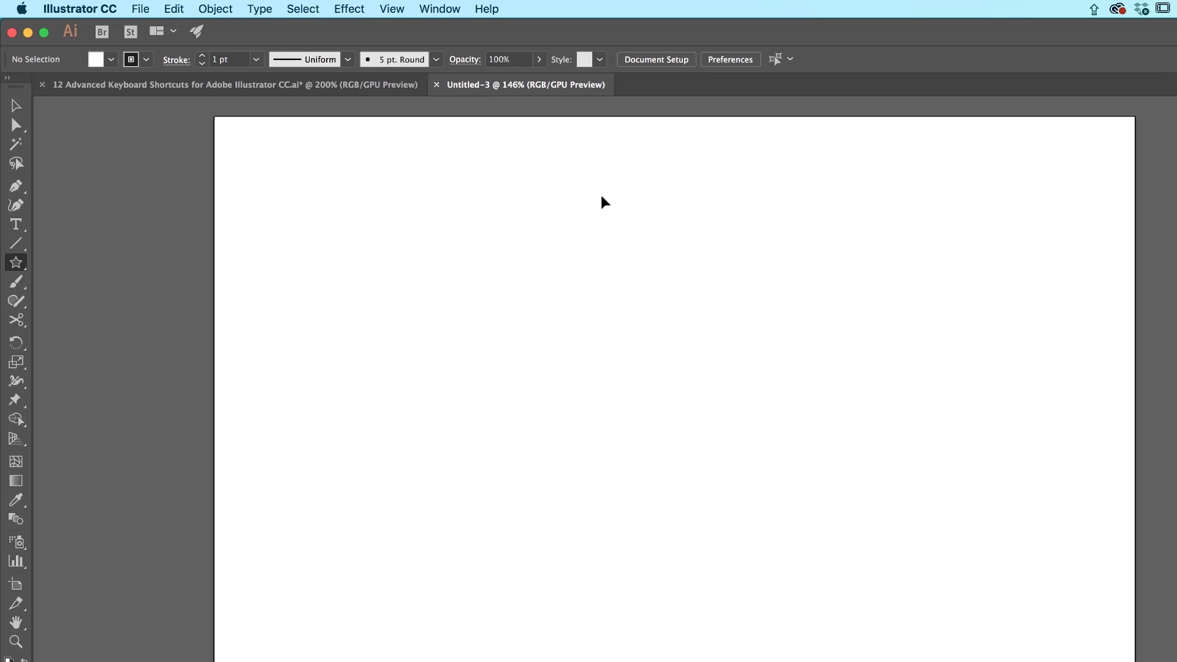
{"action": "key", "text": "super+grave"}
{"action": "key", "text": "super+grave"}
{"action": "key", "text": "super+grave"}
{"action": "key", "text": "super+grave"}
{"action": "key", "text": "super+grave"}
{"action": "key", "text": "super+grave"}
{"action": "key", "text": "super+grave"}
{"action": "key", "text": "super+grave"}
Return to the star and whale document and select the whole whale.
{"action": "left_click", "coordinate": [305, 85]}
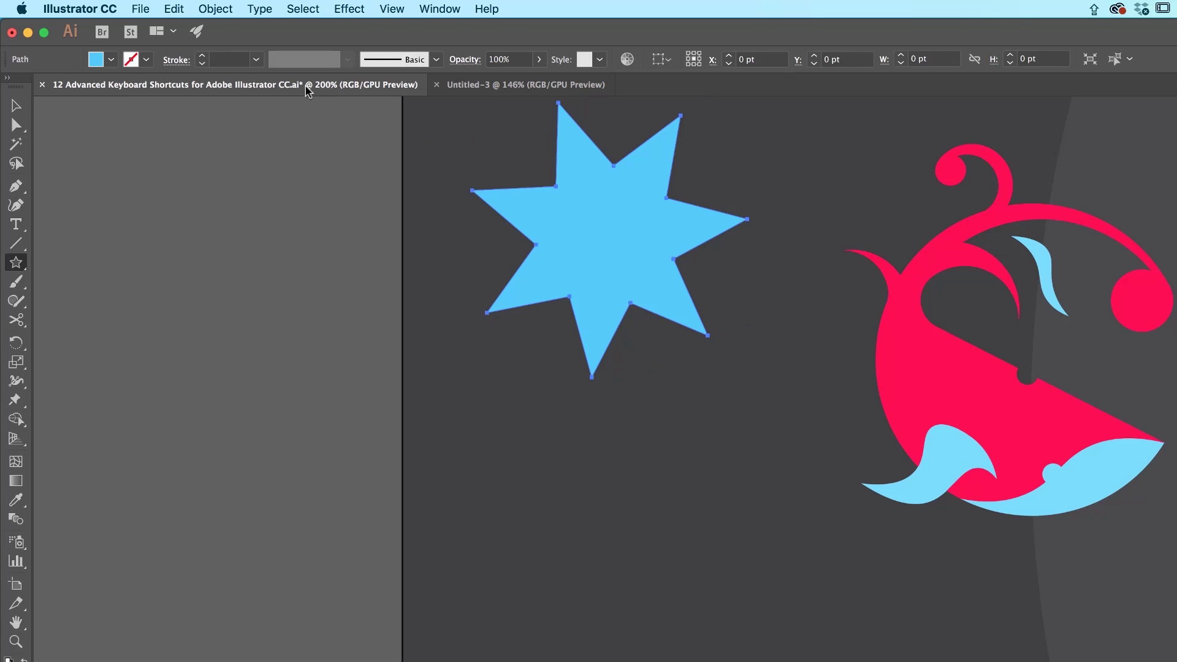
{"action": "key", "text": "v"}
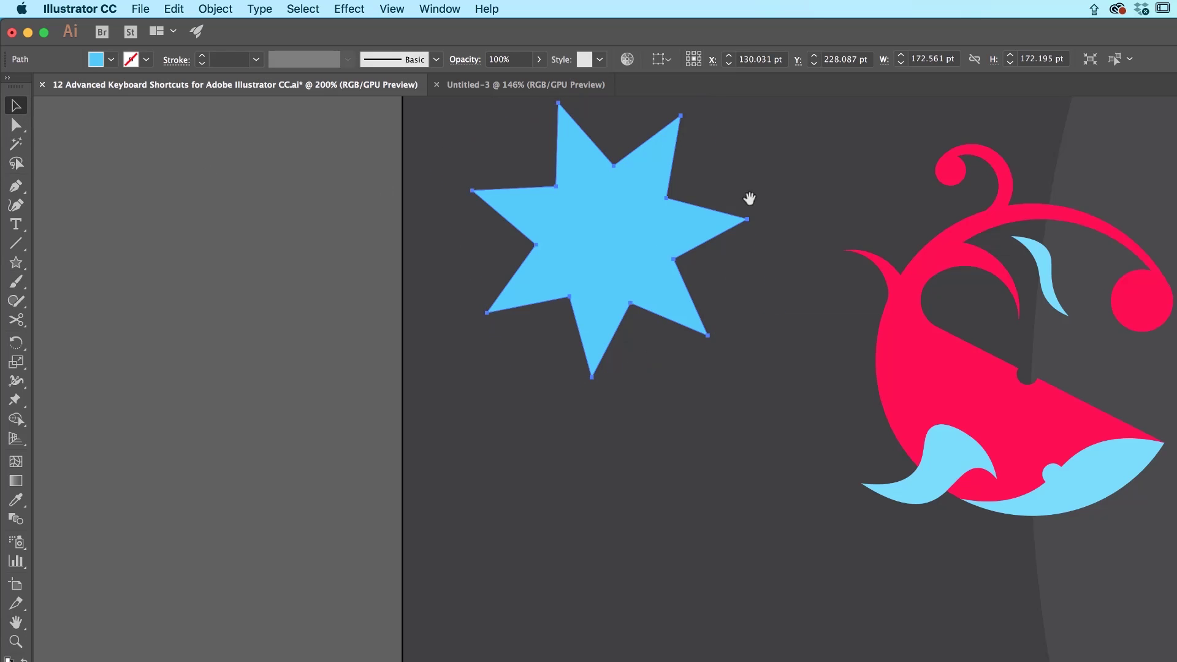
{"action": "left_click_drag", "start_coordinate": [752, 200], "coordinate": [512, 334]}
{"action": "scroll", "coordinate": [511, 334], "scroll_direction": "right", "scroll_amount": 5}
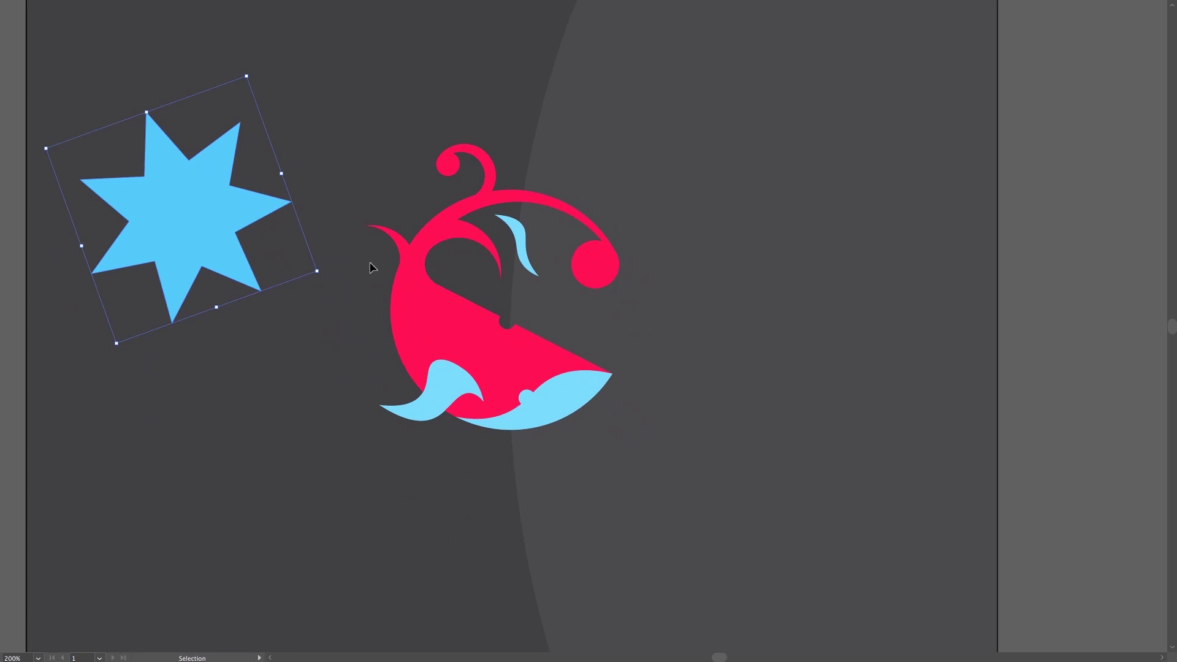
{"action": "left_click", "coordinate": [362, 163]}
{"action": "left_click_drag", "start_coordinate": [570, 176], "coordinate": [645, 216]}
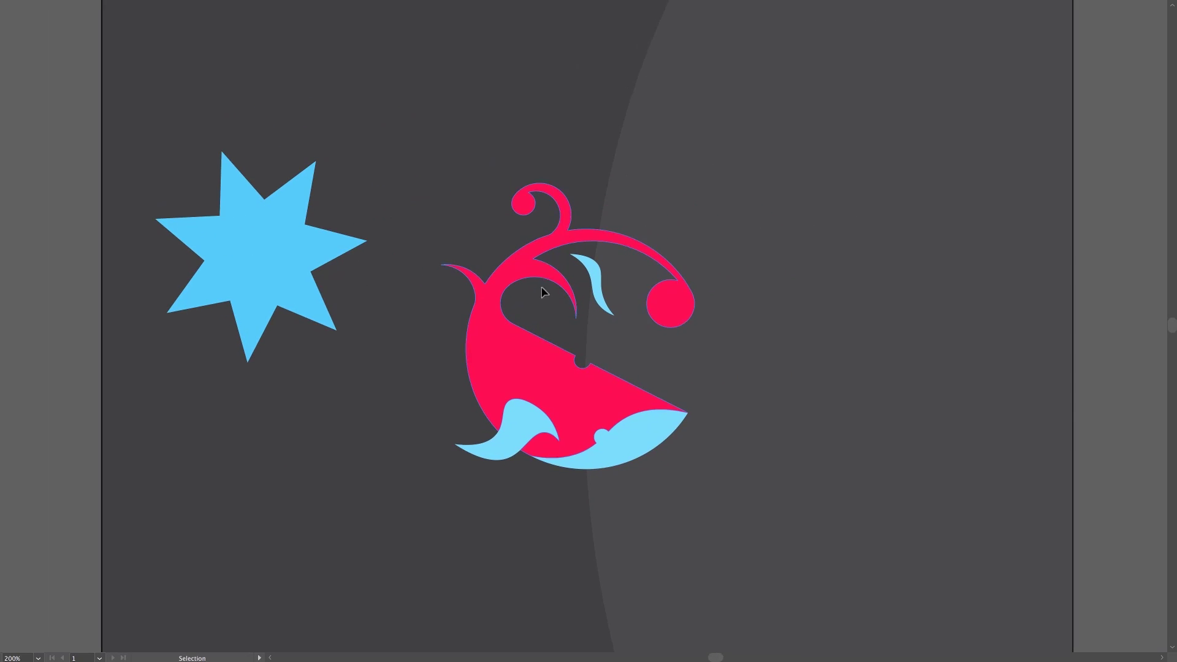
{"action": "left_click", "coordinate": [528, 389]}
Merge the whale's red body regions with Shape Builder, undoing the belly merge.
{"action": "key", "text": "shift+m"}
{"action": "left_click", "coordinate": [581, 431]}
{"action": "left_click_drag", "start_coordinate": [579, 426], "coordinate": [620, 451]}
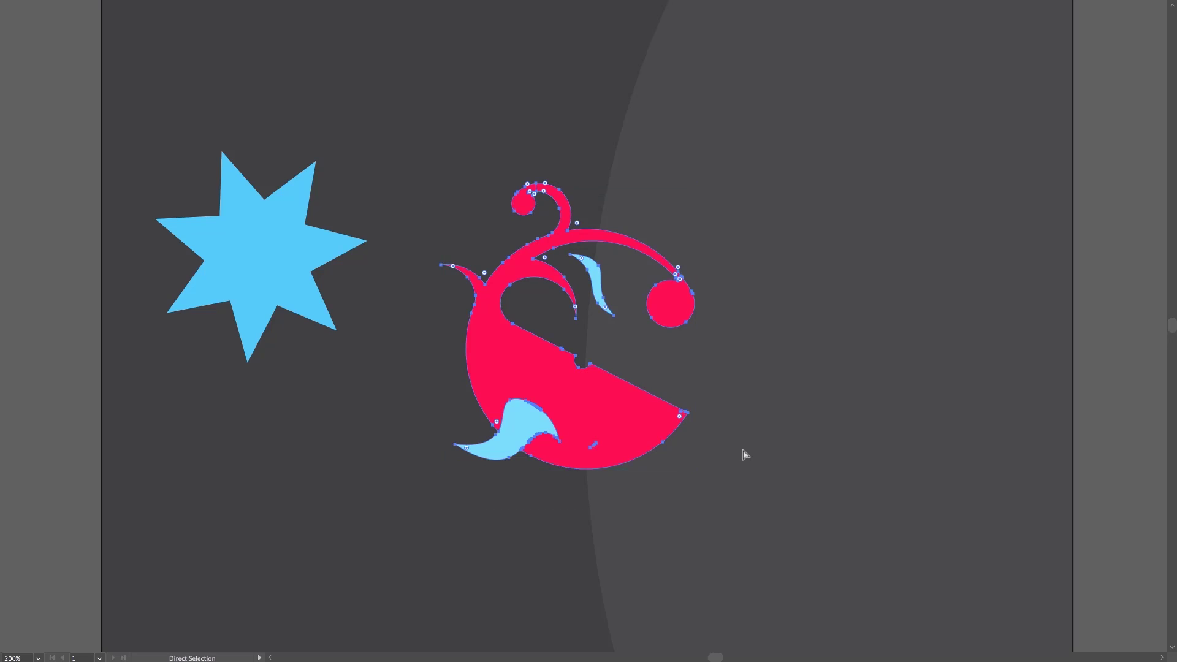
{"action": "key", "text": "ctrl+z"}
{"action": "key", "text": "v"}
{"action": "left_click", "coordinate": [759, 431]}
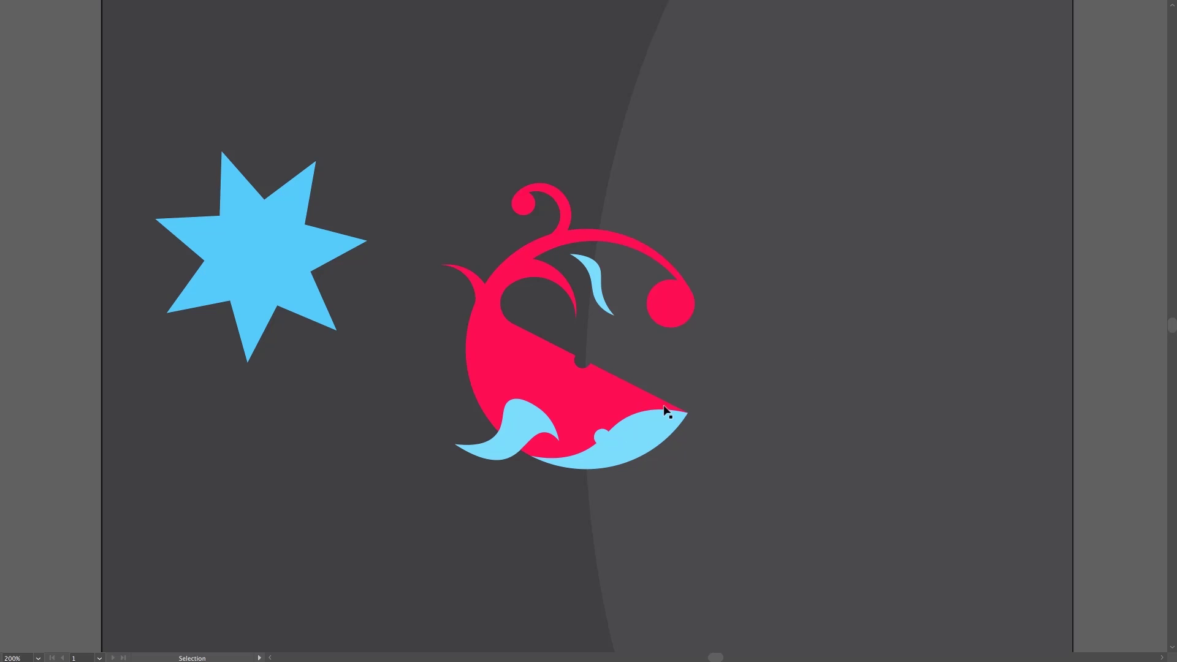
Try a pink fill on the whale's belly, revert it to light blue, and exit full-screen mode.
{"action": "left_click", "coordinate": [638, 429]}
{"action": "mouse_move", "coordinate": [1175, 265]}
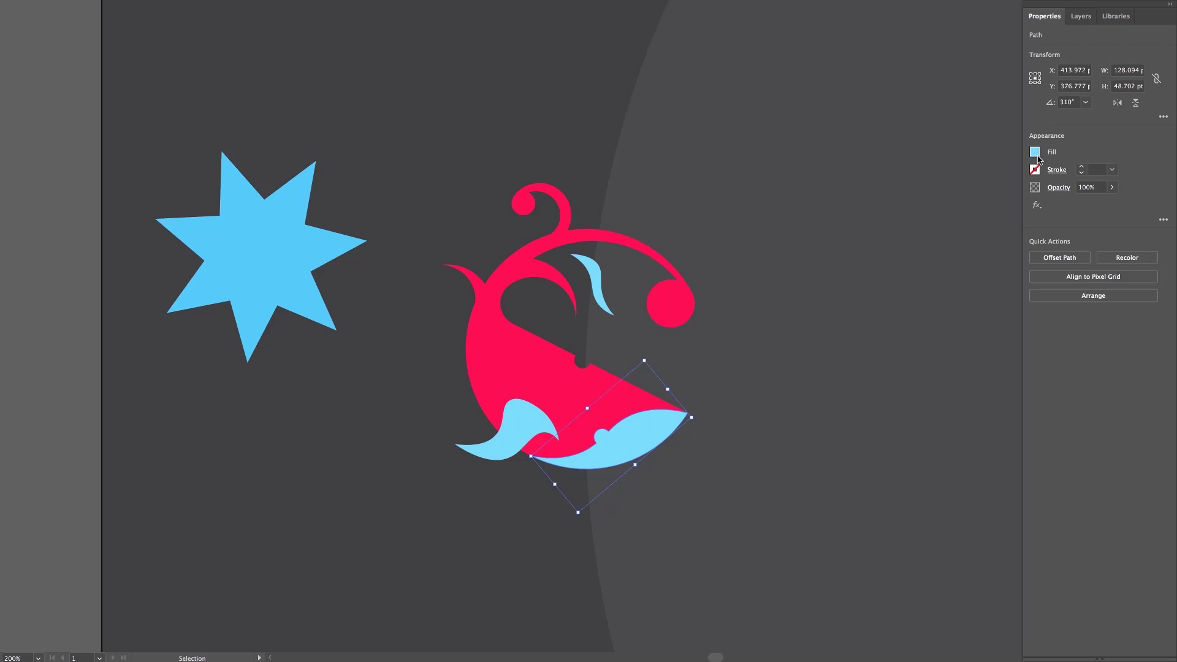
{"action": "left_click", "coordinate": [1035, 152]}
{"action": "left_click", "coordinate": [1018, 280]}
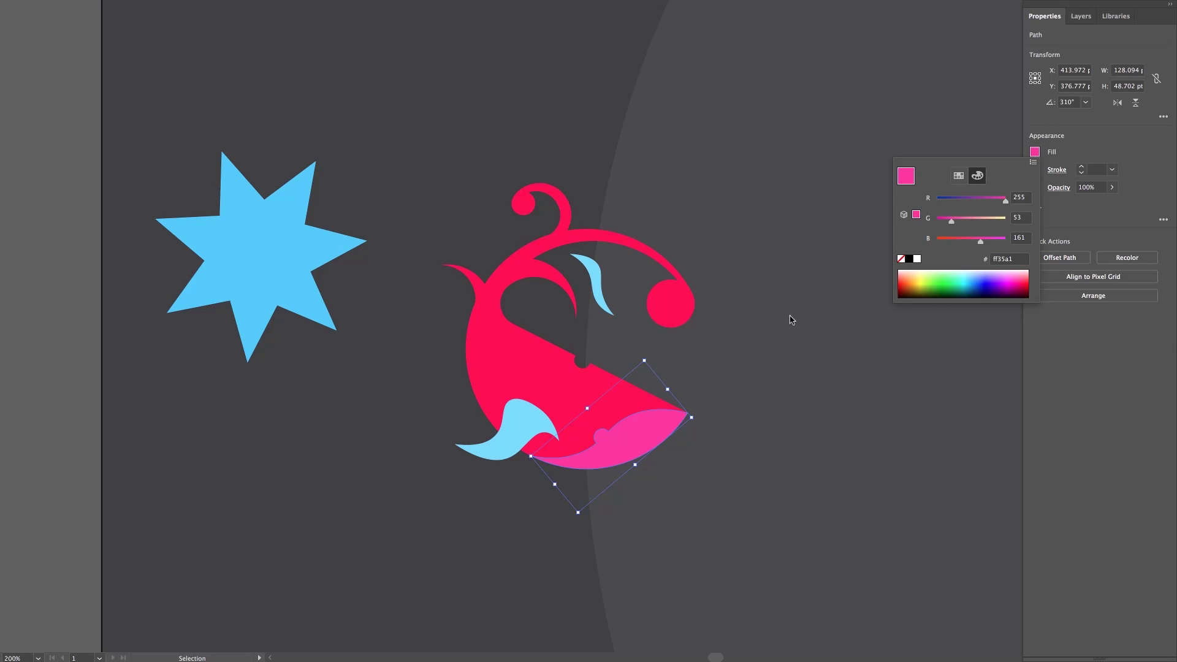
{"action": "key", "text": "Escape"}
{"action": "key", "text": "Tab"}
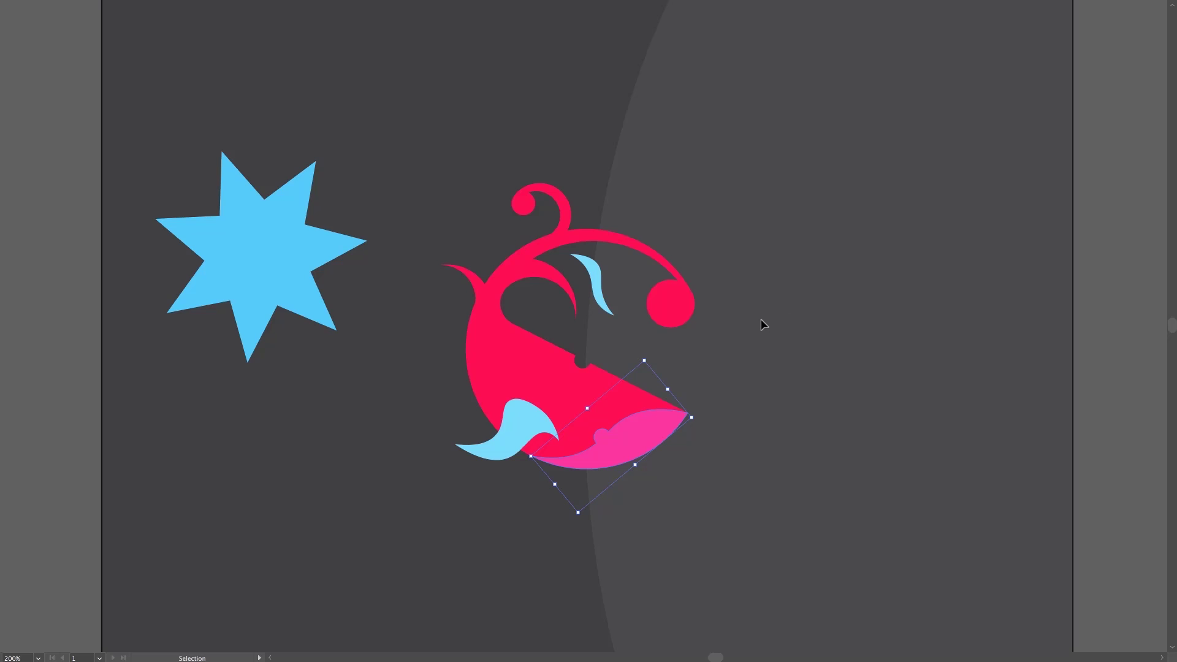
{"action": "key", "text": "ctrl+z"}
{"action": "left_click", "coordinate": [776, 331]}
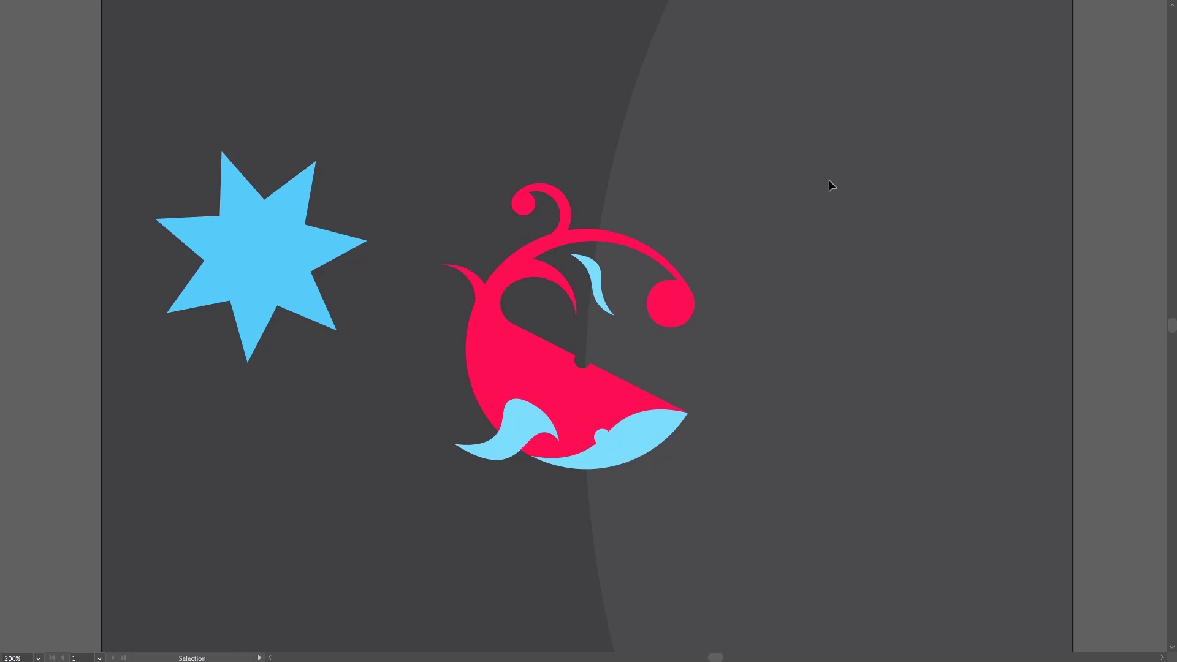
{"action": "key", "text": "f"}
{"action": "left_click_drag", "start_coordinate": [846, 268], "coordinate": [687, 334]}
Switch to light-blue strokes with no fill and draw a ~418 × 419 pt spiral of rotated stars.
{"action": "left_click", "coordinate": [12, 202]}
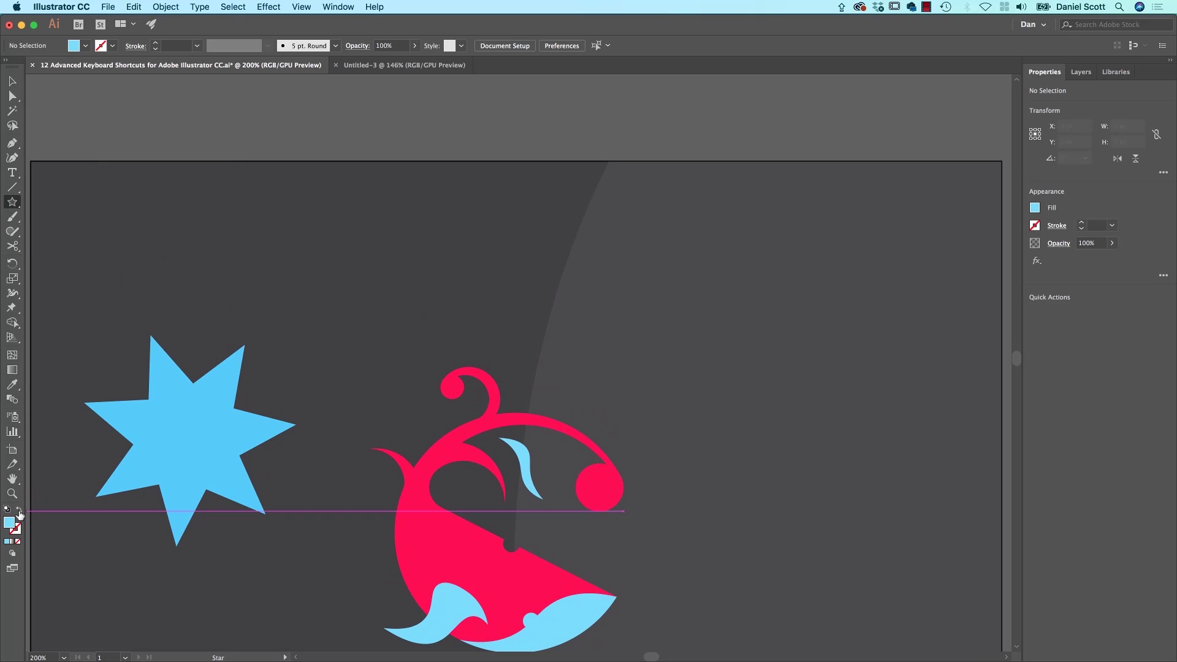
{"action": "left_click", "coordinate": [19, 510]}
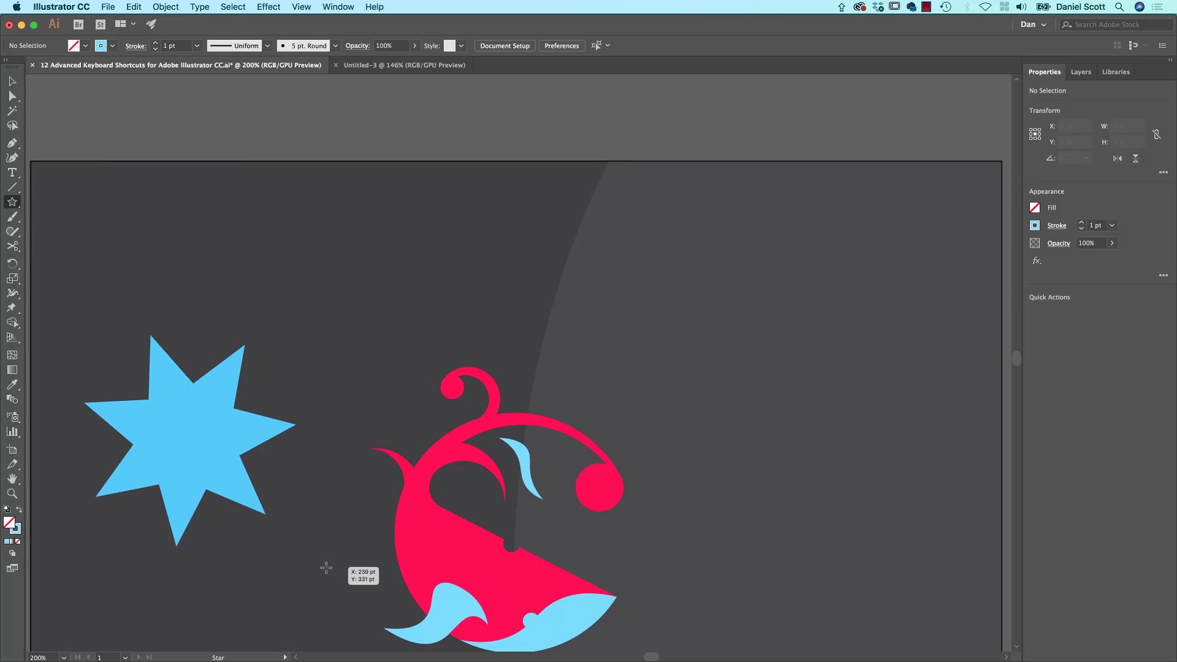
{"action": "key", "text": "shift+w"}
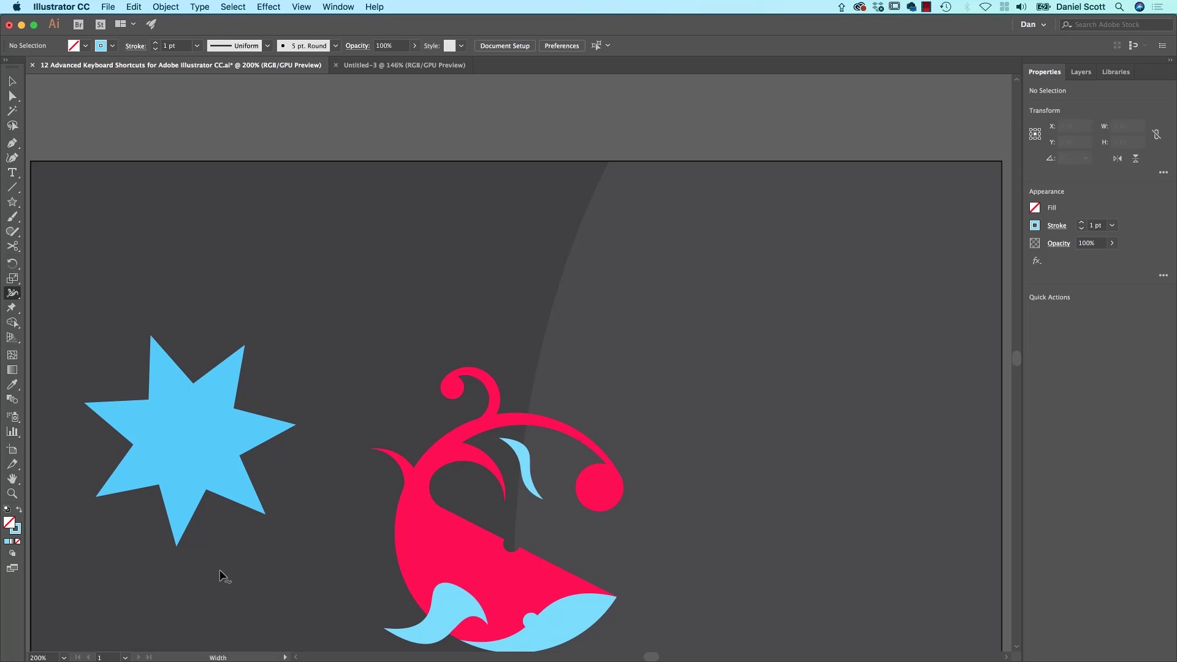
{"action": "key", "text": "shift+x"}
{"action": "key", "text": "shift+x"}
{"action": "left_click", "coordinate": [12, 201]}
{"action": "mouse_move", "coordinate": [764, 329]}
{"action": "left_mouse_down"}
{"action": "mouse_move", "coordinate": [815, 207]}
{"action": "mouse_move", "coordinate": [583, 268]}
{"action": "mouse_move", "coordinate": [621, 525]}
{"action": "mouse_move", "coordinate": [846, 559]}
{"action": "left_mouse_up"}
{"action": "key", "text": "v"}
{"action": "left_click", "coordinate": [389, 287]}
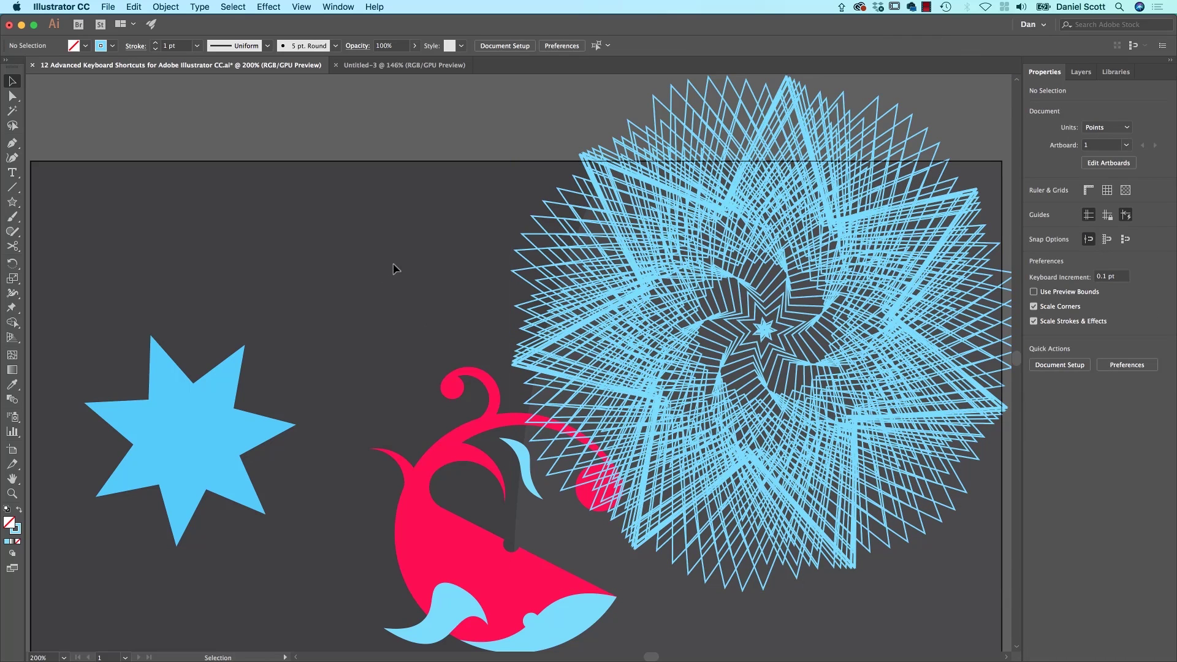
Draw a spirograph of repeated light-blue ellipse outlines over the blue star.
{"action": "scroll", "coordinate": [376, 270], "scroll_direction": "left", "scroll_amount": 10}
{"action": "scroll", "coordinate": [376, 270], "scroll_direction": "up", "scroll_amount": 2}
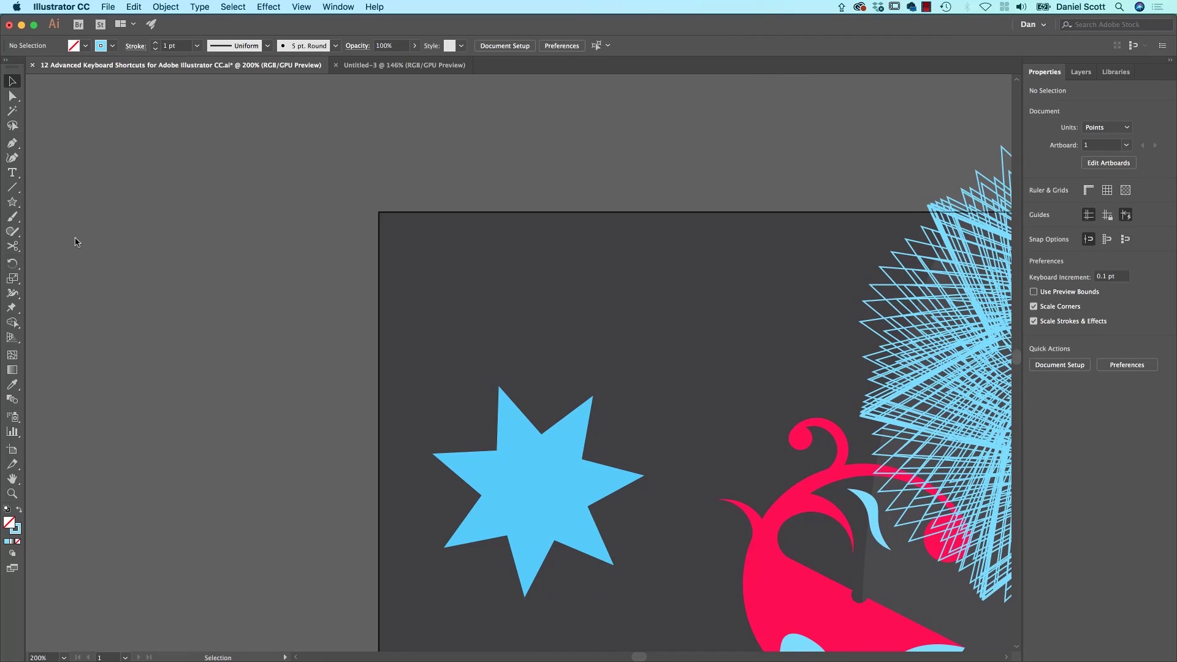
{"action": "left_click_drag", "start_coordinate": [15, 202], "coordinate": [71, 238]}
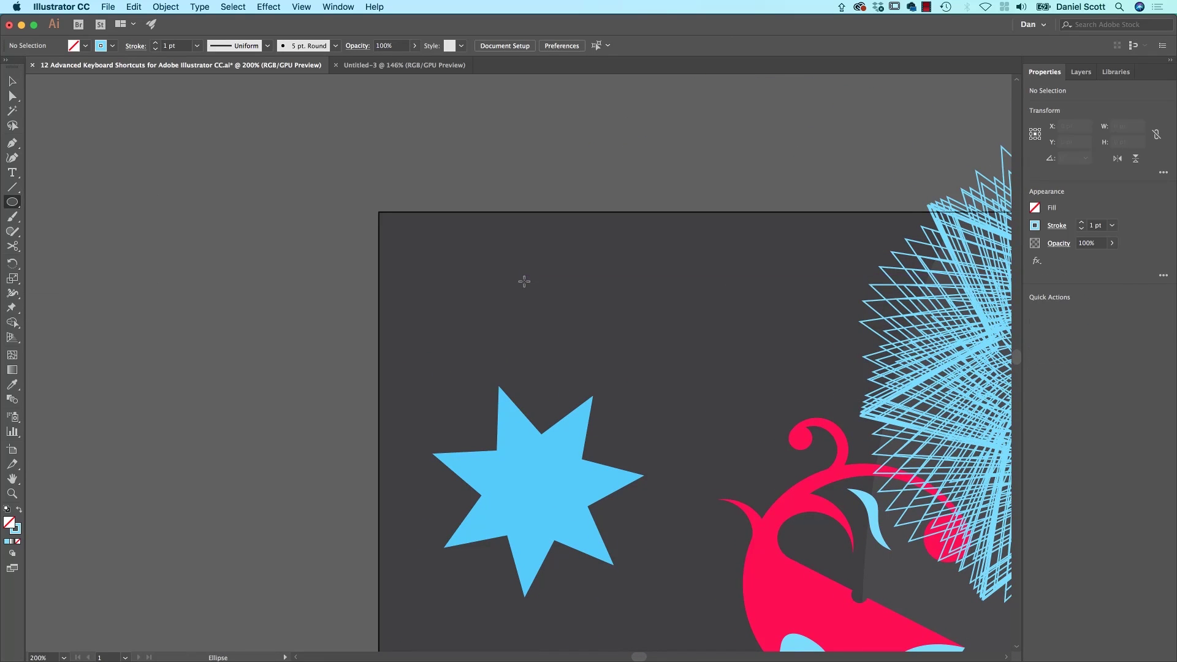
{"action": "mouse_move", "coordinate": [519, 281]}
{"action": "left_mouse_down"}
{"action": "mouse_move", "coordinate": [288, 173]}
{"action": "mouse_move", "coordinate": [723, 577]}
{"action": "mouse_move", "coordinate": [651, 163]}
{"action": "mouse_move", "coordinate": [560, 236]}
{"action": "left_mouse_up"}
{"action": "key", "text": "v"}
{"action": "left_click", "coordinate": [755, 132]}
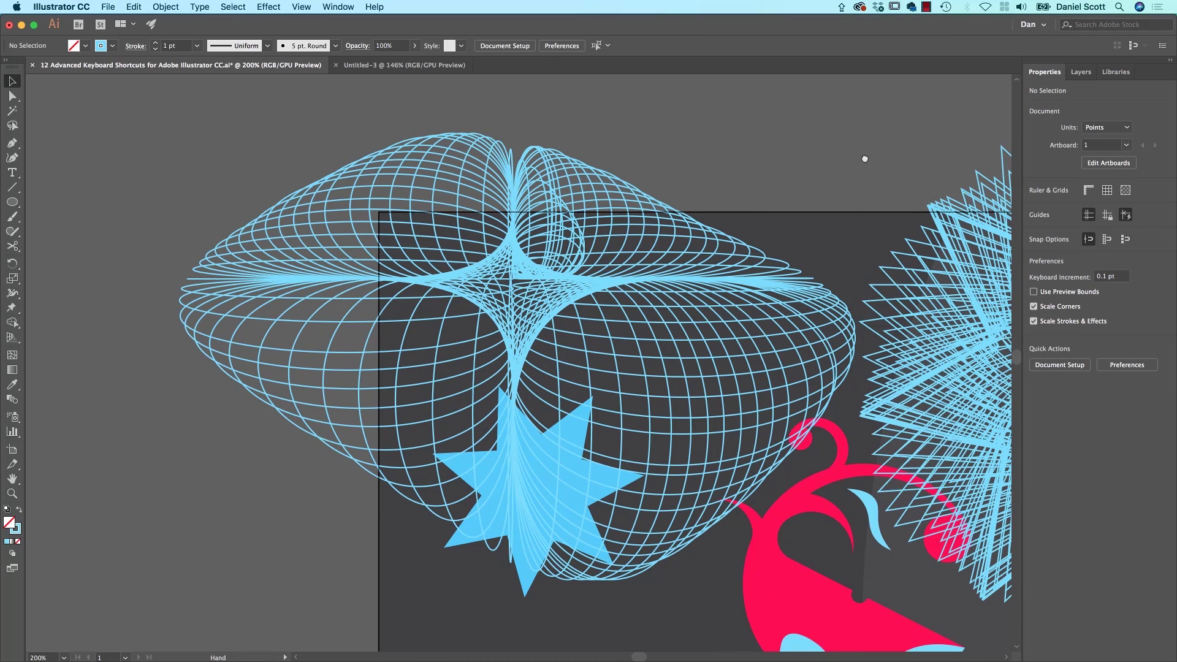
Draw a radial burst of repeated line segments left of the artboard.
{"action": "left_click_drag", "start_coordinate": [817, 163], "coordinate": [797, 253]}
{"action": "left_click_drag", "start_coordinate": [521, 228], "coordinate": [773, 240]}
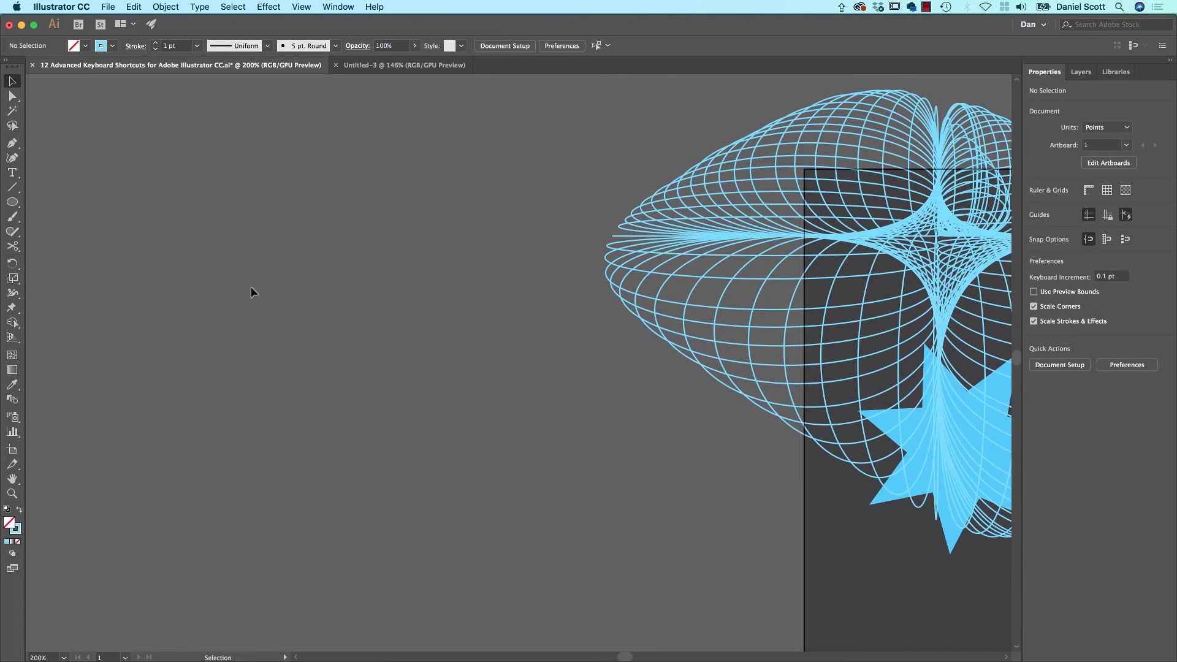
{"action": "left_click", "coordinate": [13, 187]}
{"action": "mouse_move", "coordinate": [525, 394]}
{"action": "left_mouse_down"}
{"action": "mouse_move", "coordinate": [517, 310]}
{"action": "mouse_move", "coordinate": [268, 554]}
{"action": "mouse_move", "coordinate": [693, 352]}
{"action": "mouse_move", "coordinate": [564, 447]}
{"action": "left_mouse_up"}
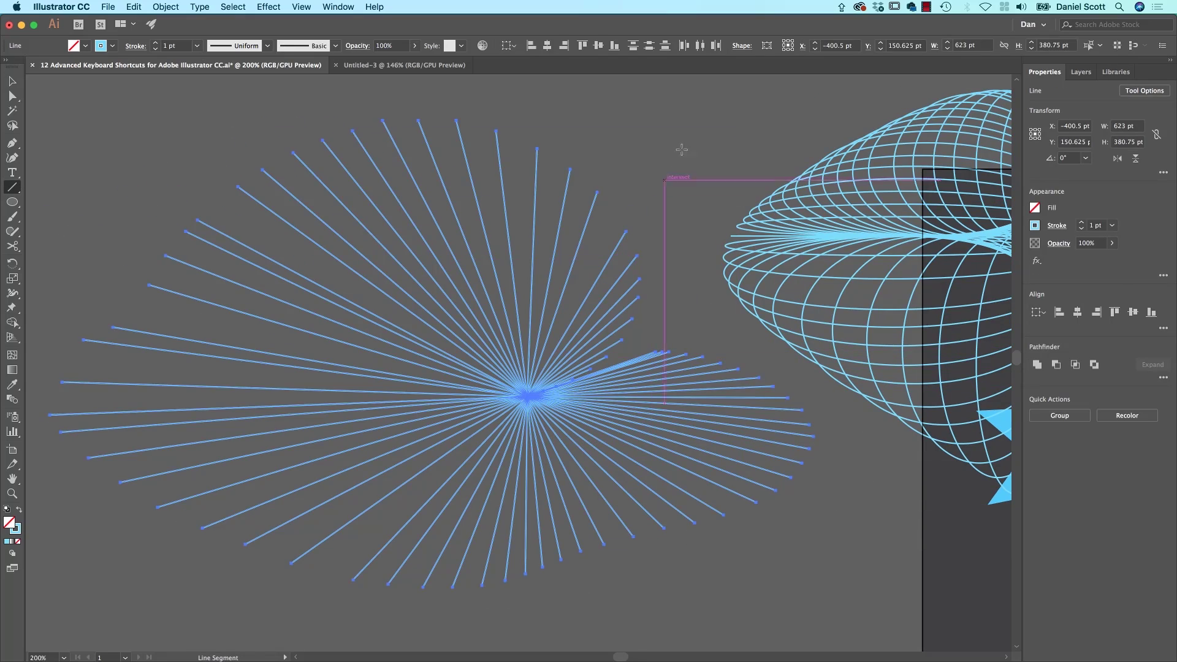
{"action": "key", "text": "v"}
{"action": "left_click", "coordinate": [670, 167]}
{"action": "scroll", "coordinate": [786, 218], "scroll_direction": "right", "scroll_amount": 15}
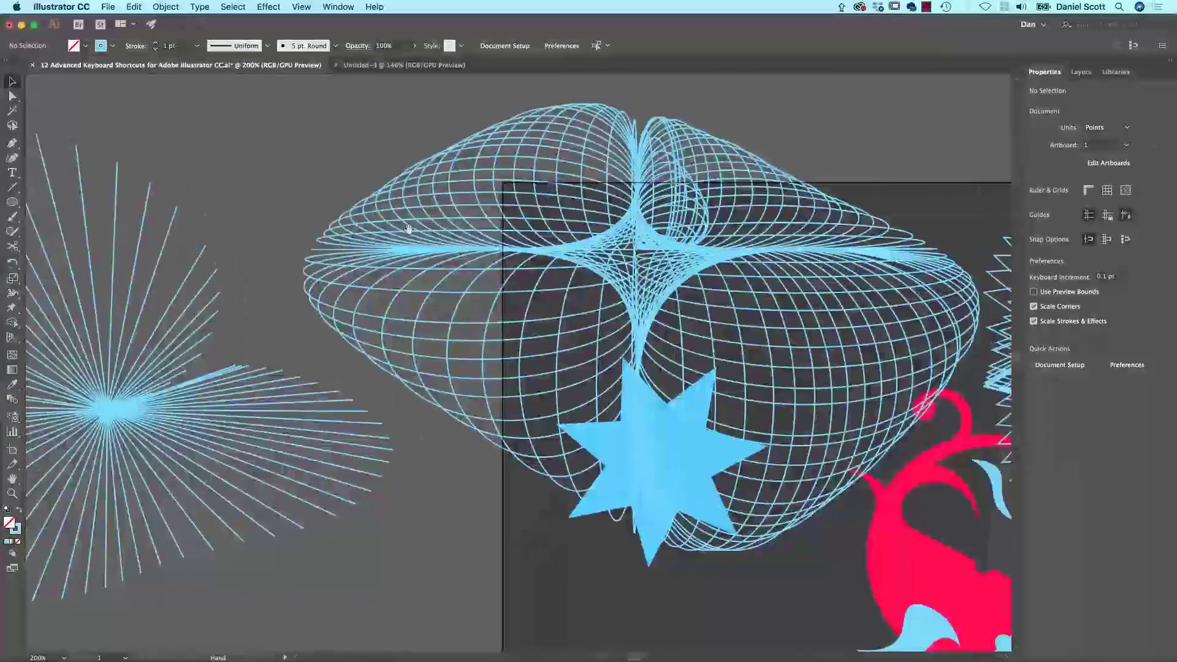
{"action": "scroll", "coordinate": [490, 222], "scroll_direction": "left", "scroll_amount": 2}
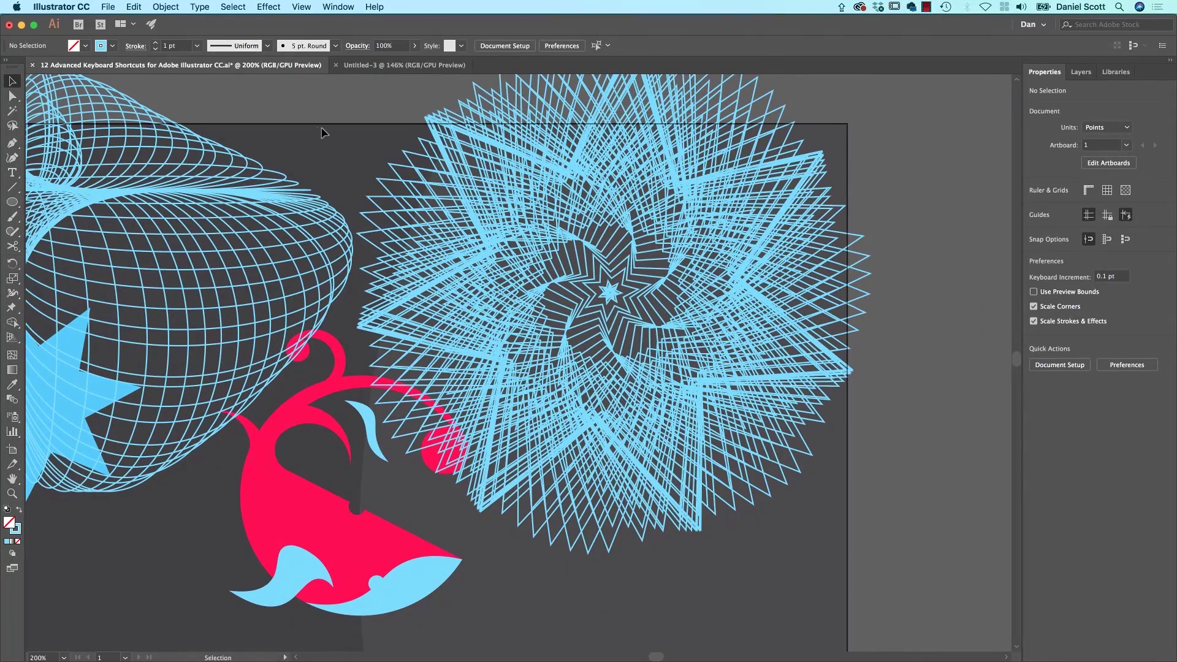